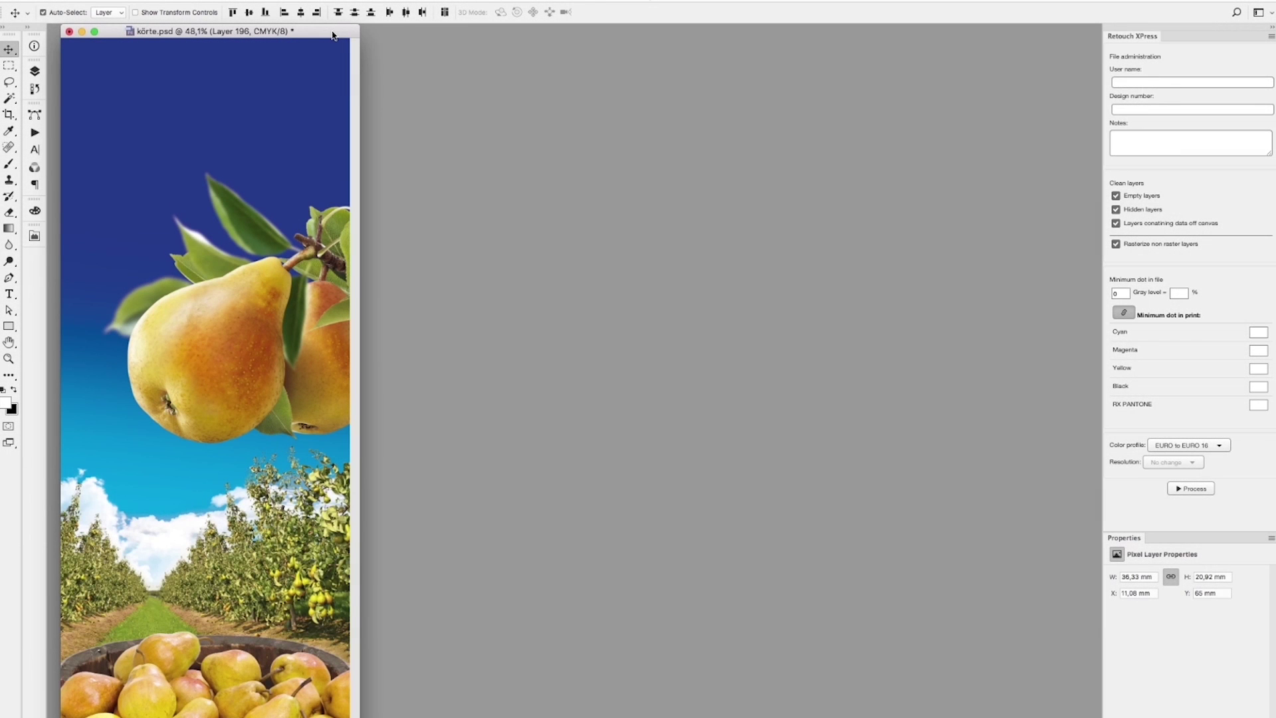
- Duplicate the körte.psd image as körte copy and place the copy's window beside the original
right_click(333, 35)
click(362, 40)
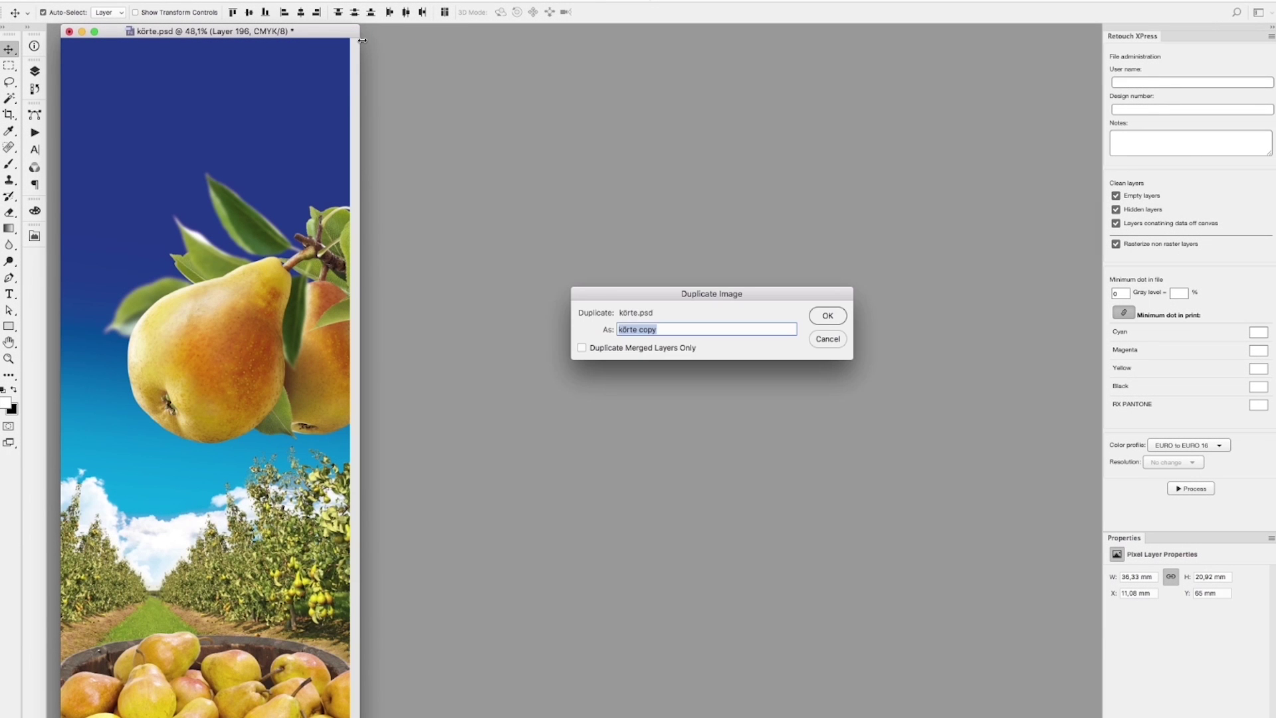
key(Return)
drag(222, 41, 627, 97)
key(super+0)
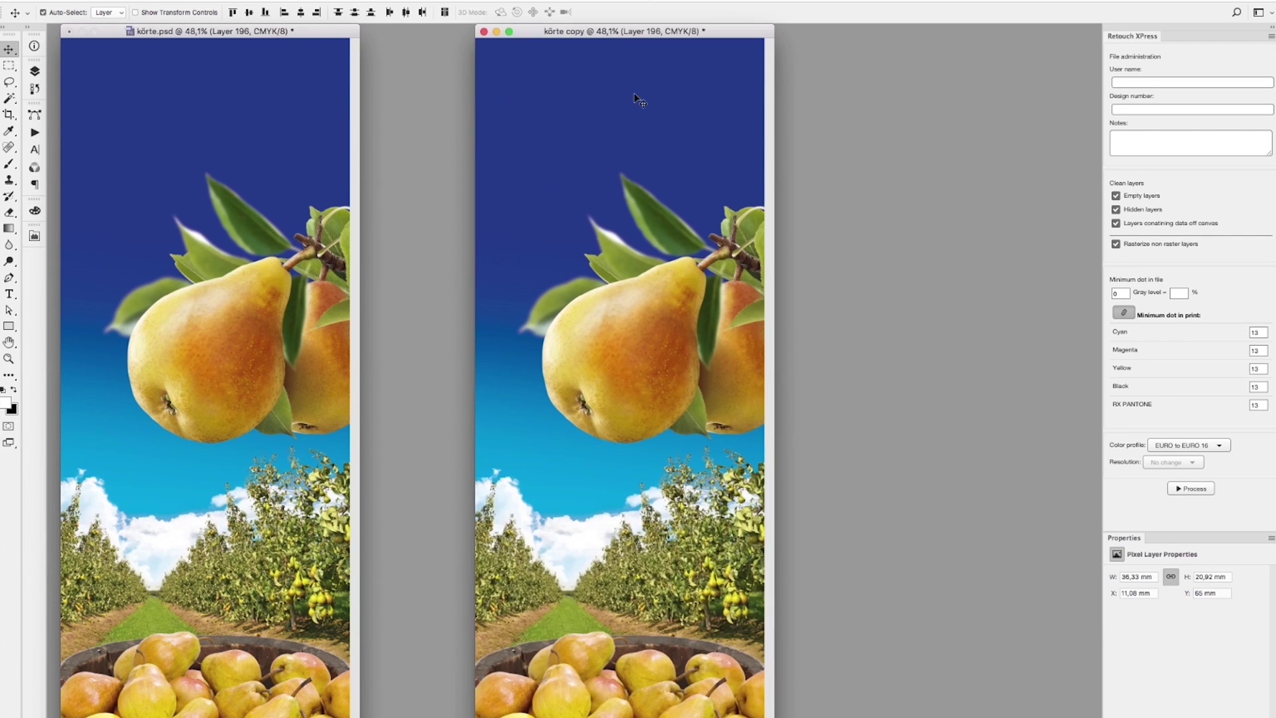
- Fill in the user name and design number in the file administration section
click(1164, 84)
key(Tab)
click(1151, 137)
- Set the minimum dot in file to 5 with a gray level of 2 %, and the minimum dot in print to 13 for all channels
click(1123, 293)
key(Tab)
text(2)
key(Tab)
key(Tab)
key(Tab)
text(13)
key(Tab)
key(Tab)
- Choose the EURO to SHARP FERI 22 color profile and process the duplicated image
click(1216, 446)
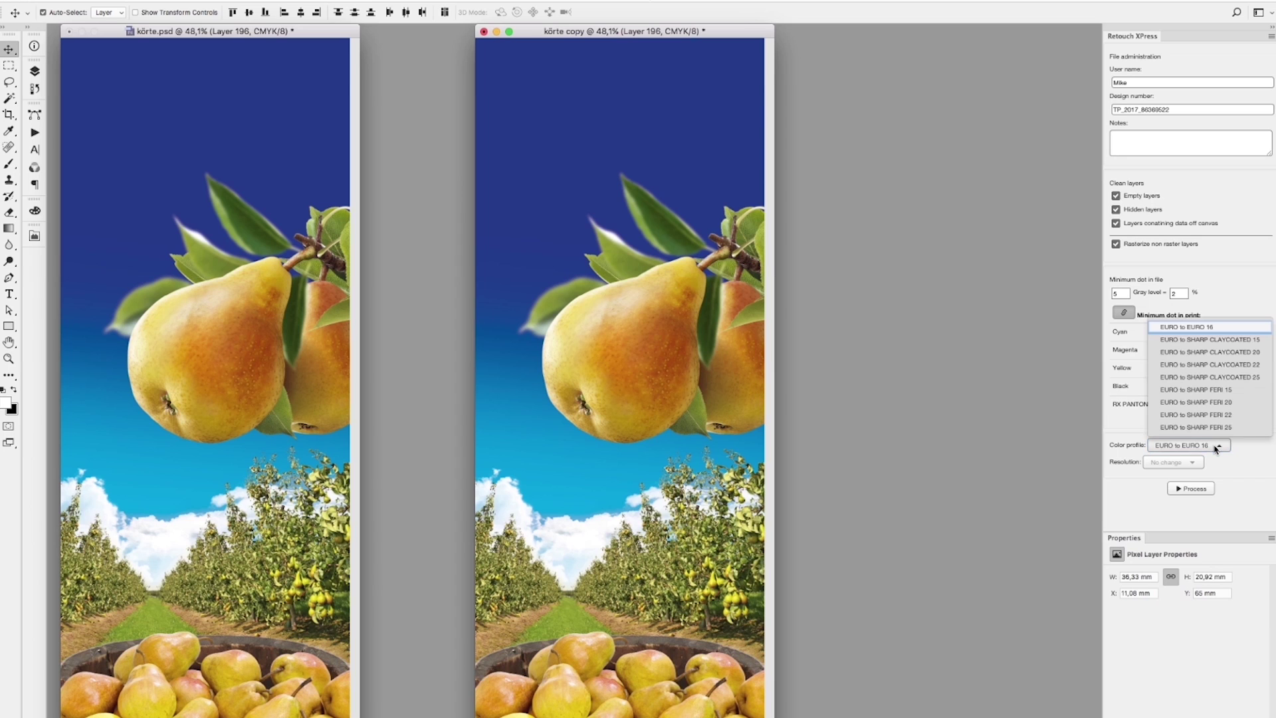
click(1203, 416)
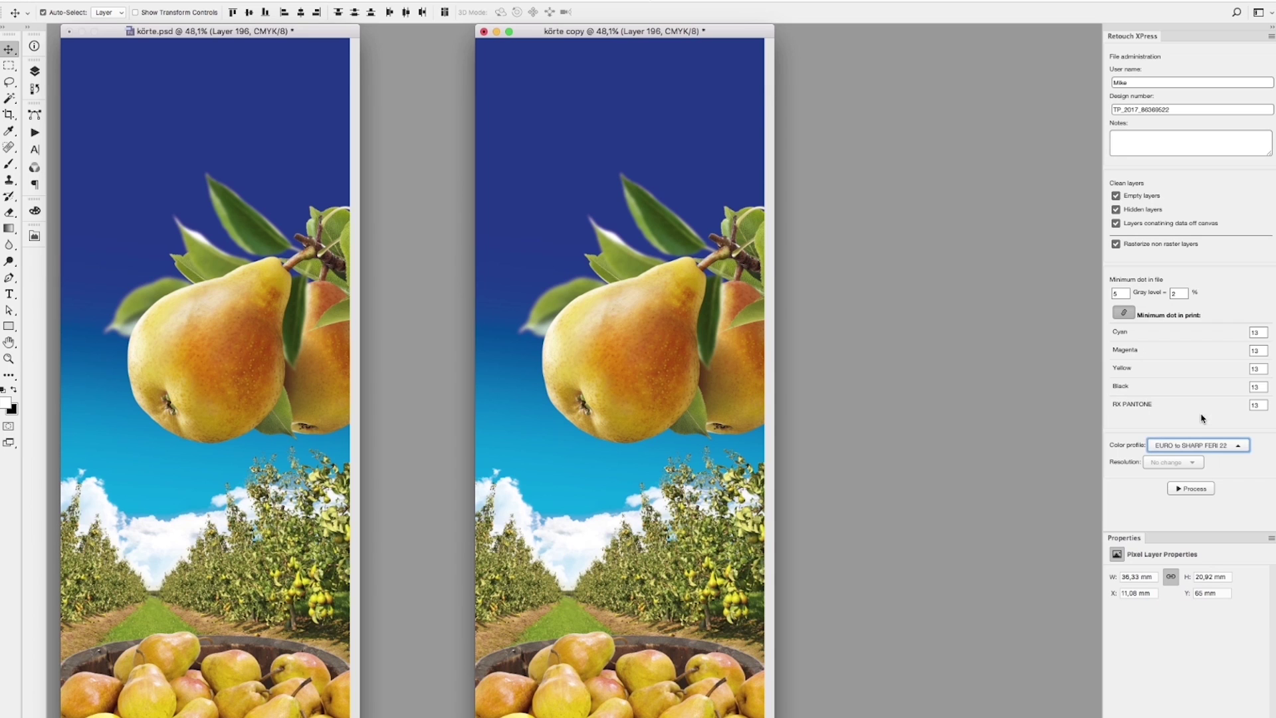
click(1147, 492)
click(1182, 447)
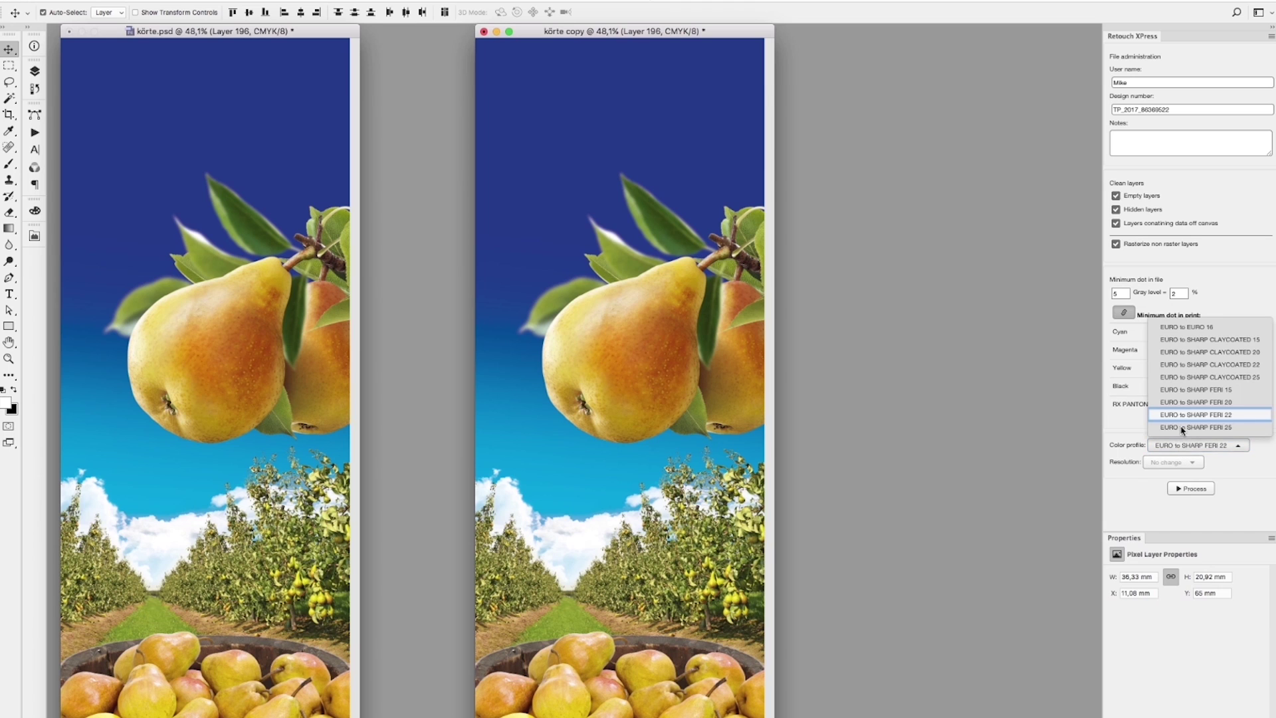
click(1183, 404)
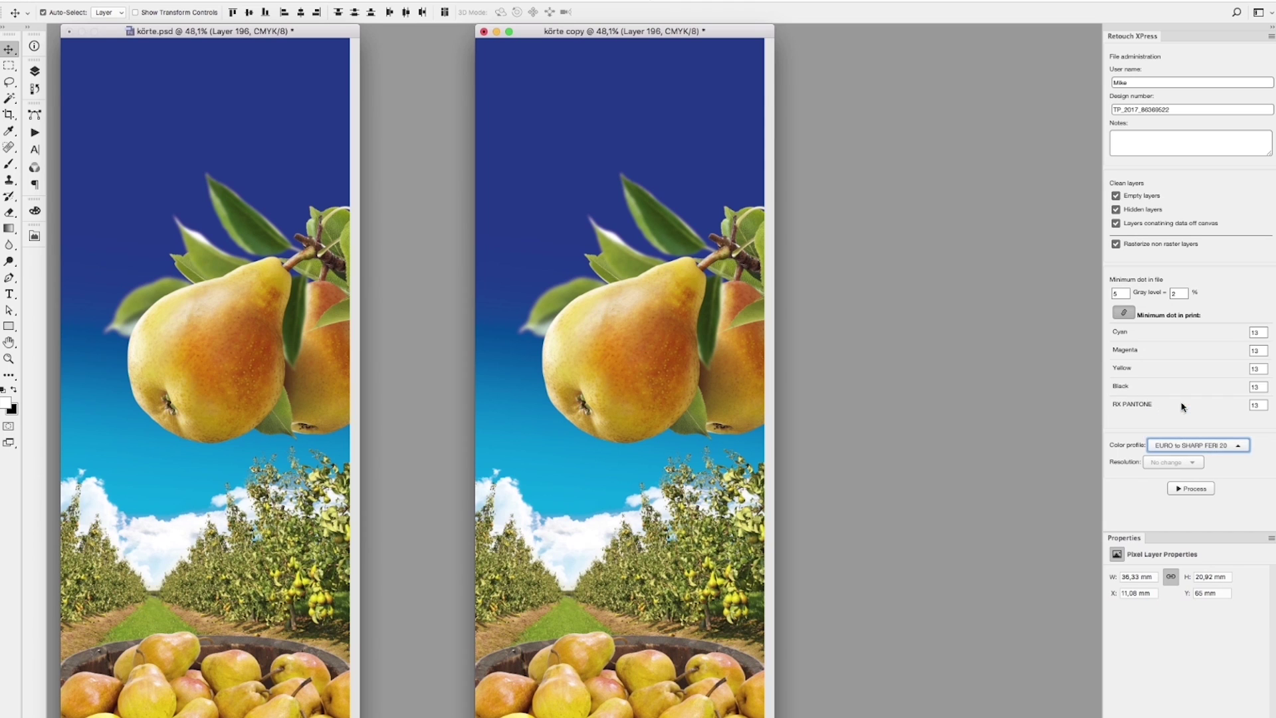
click(1185, 447)
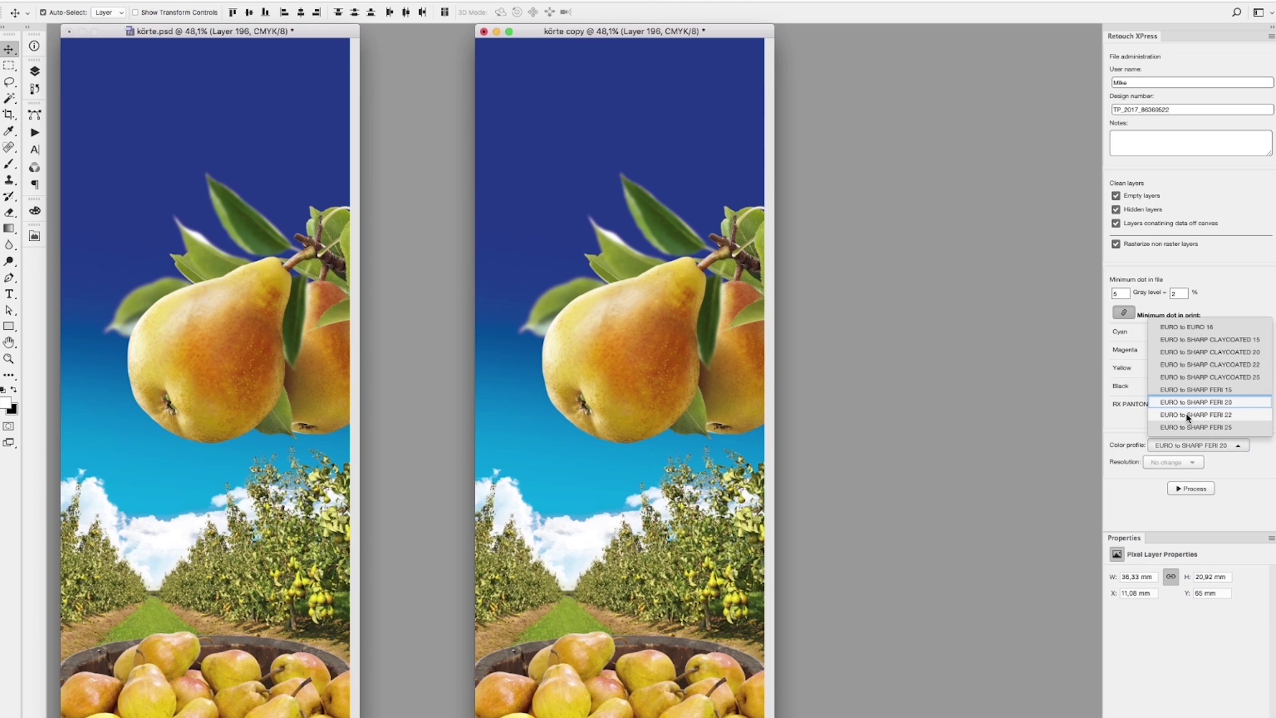
click(1189, 417)
click(1174, 490)
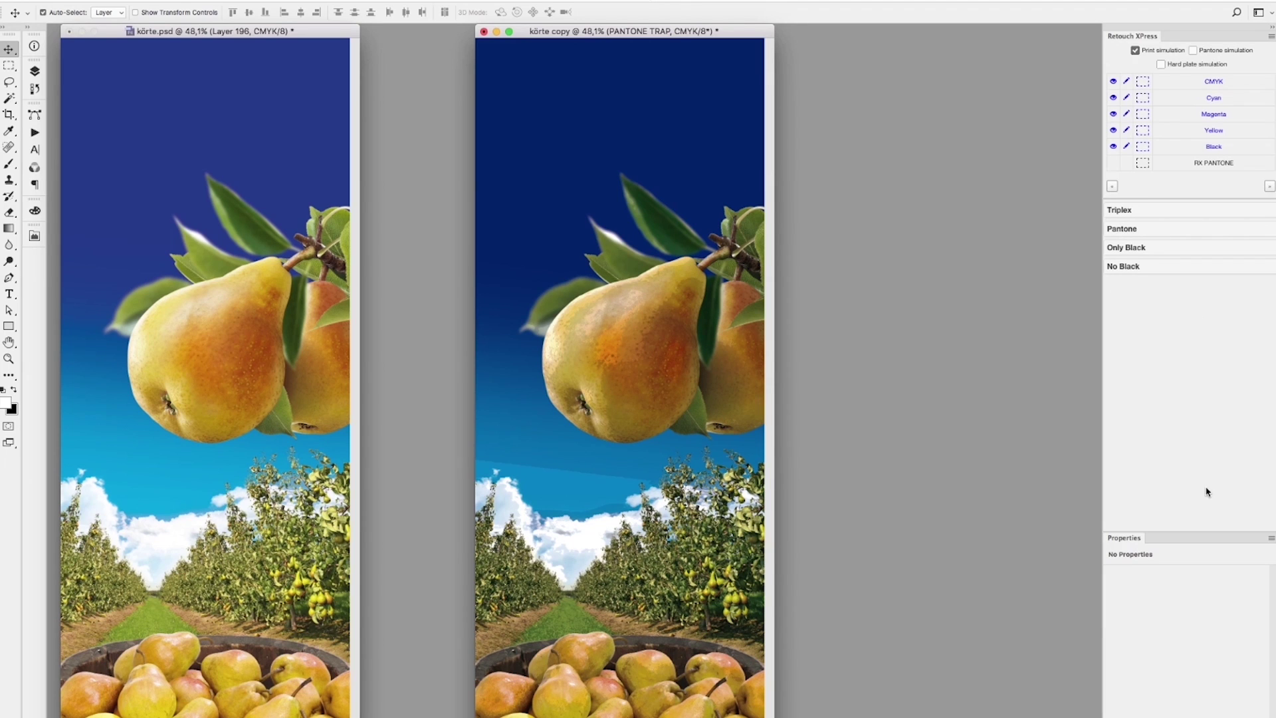
- Compare the copy with print simulation off and on, and place the Retouch XPress and Properties panels stacked beside the image
click(1136, 52)
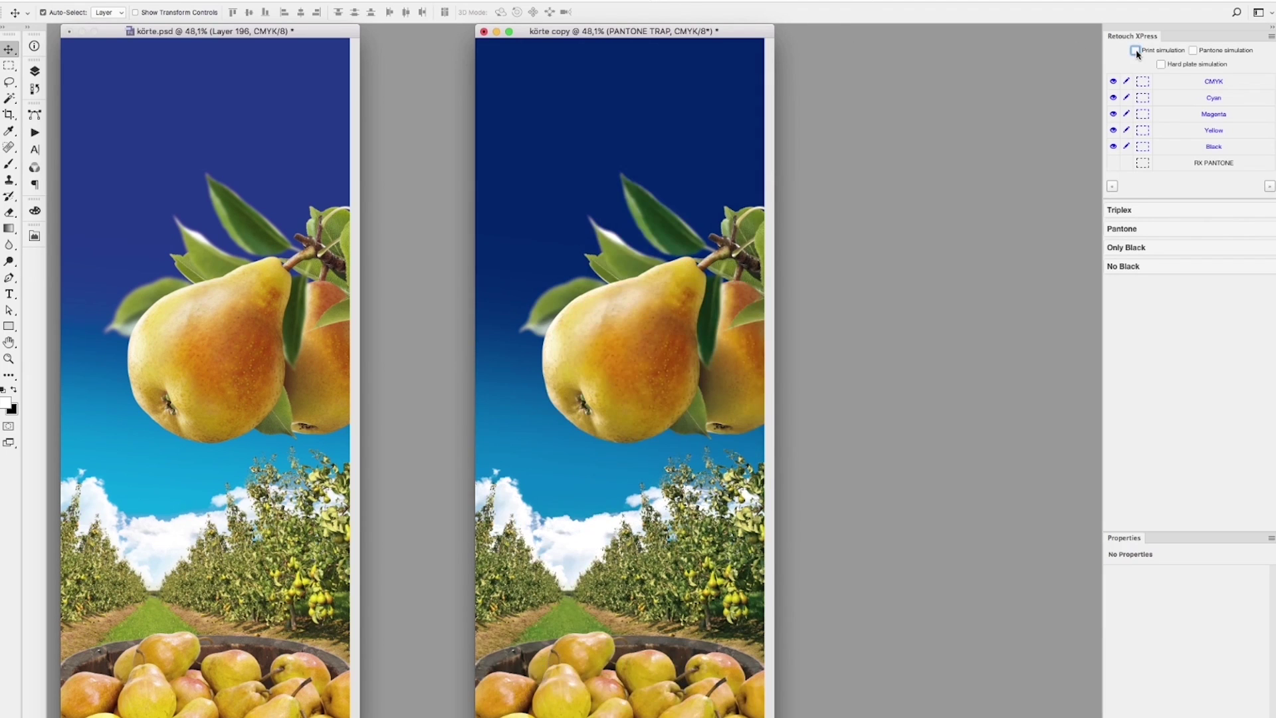
click(1136, 51)
drag(1119, 35, 883, 48)
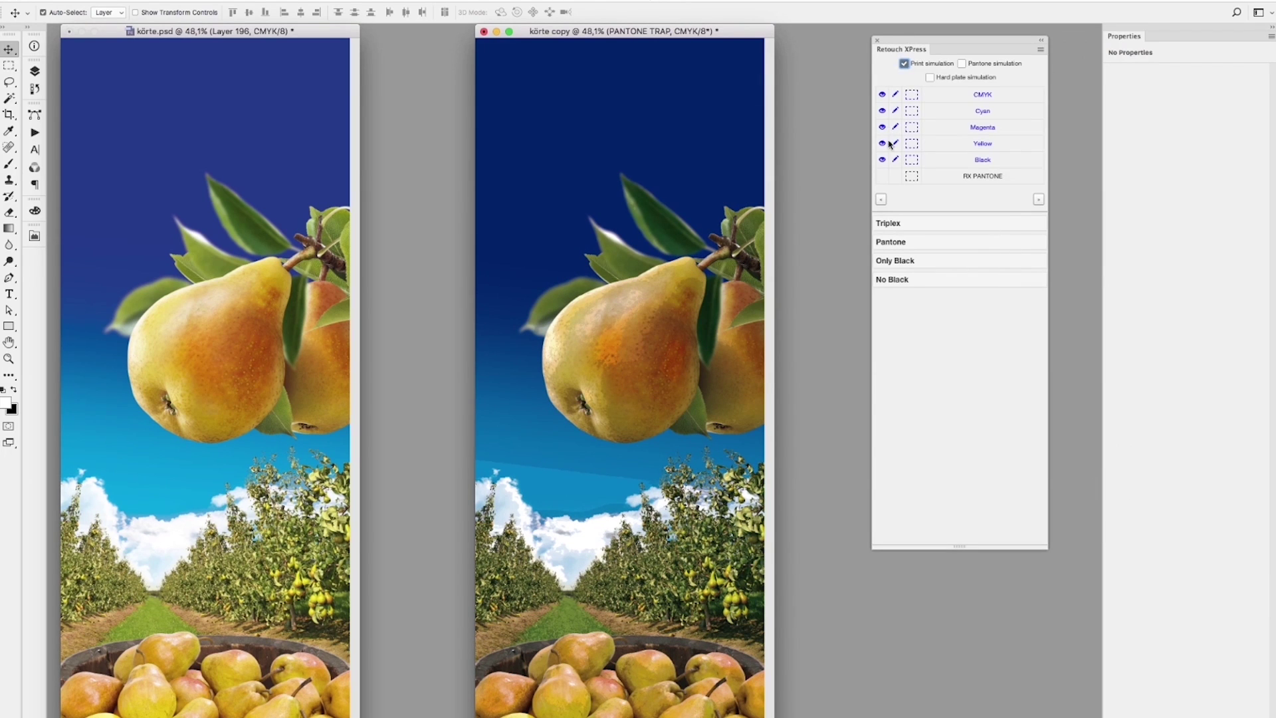
mouse_move(1124, 37)
mouse_down()
mouse_move(1046, 602)
mouse_move(958, 549)
mouse_up()
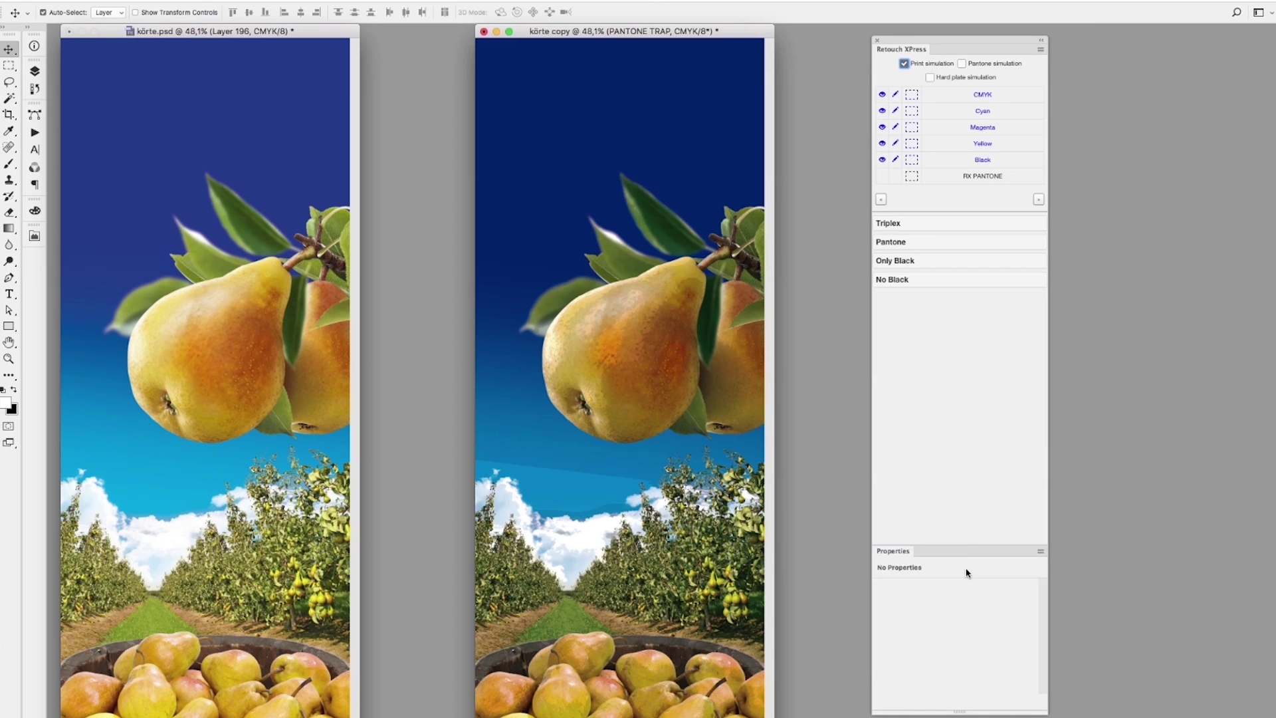
- Inspect the Cyan, Magenta, Yellow and Black separations of the processed copy one at a time
click(882, 112)
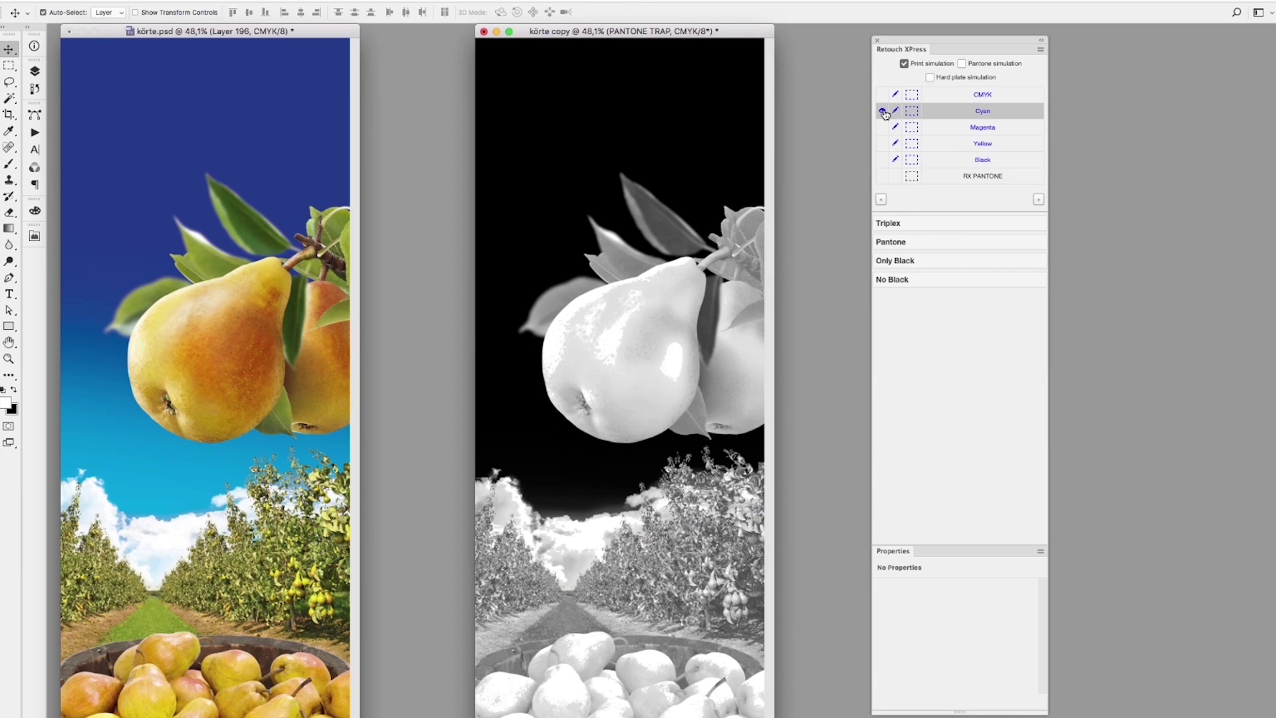
click(883, 112)
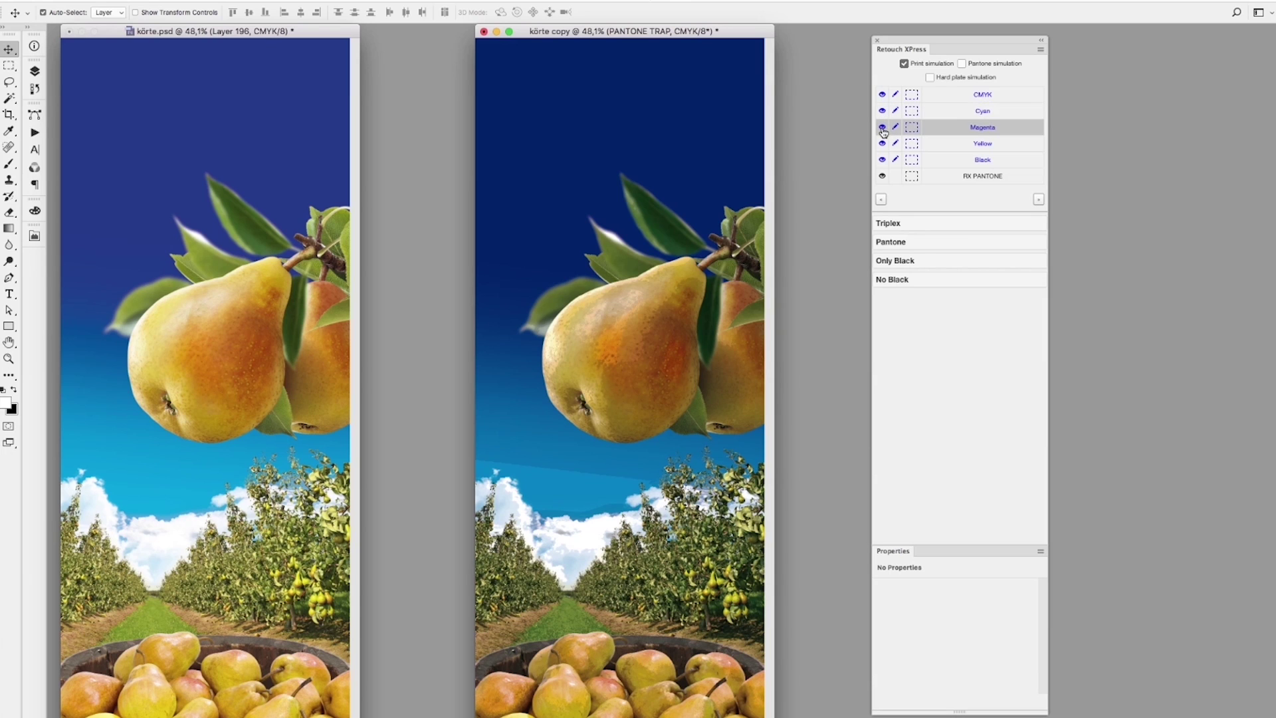
click(883, 130)
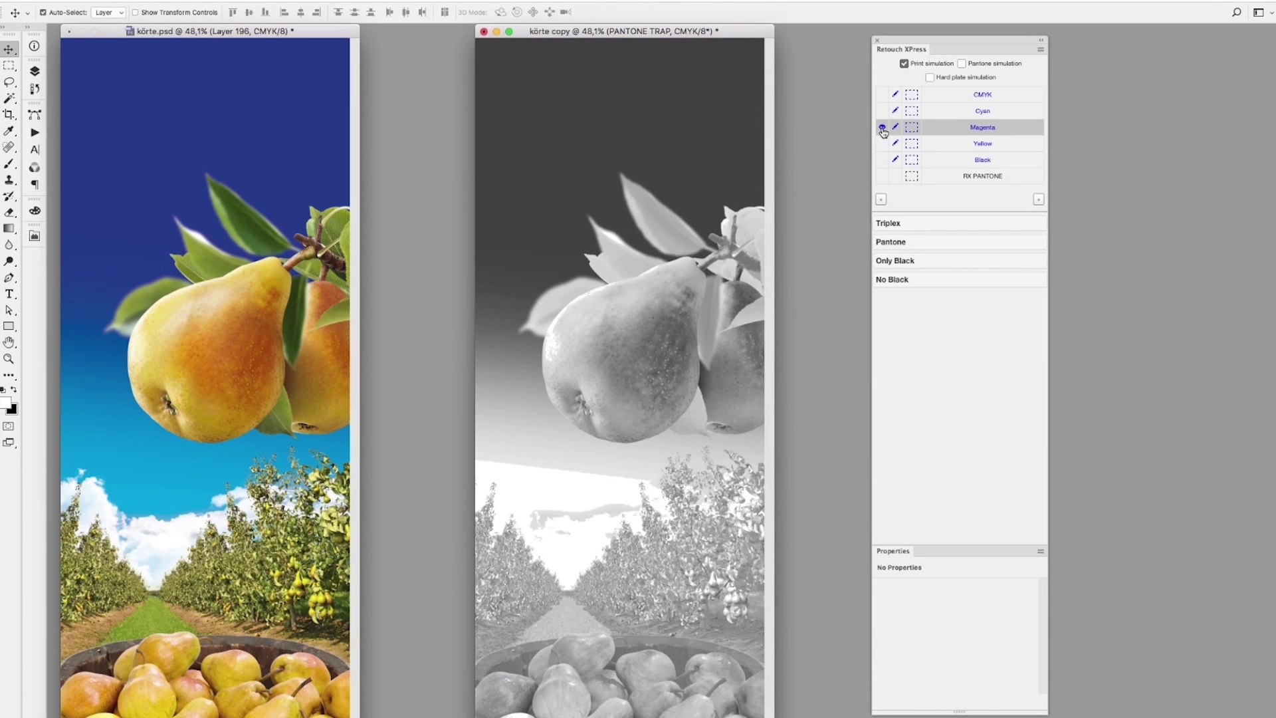
click(884, 130)
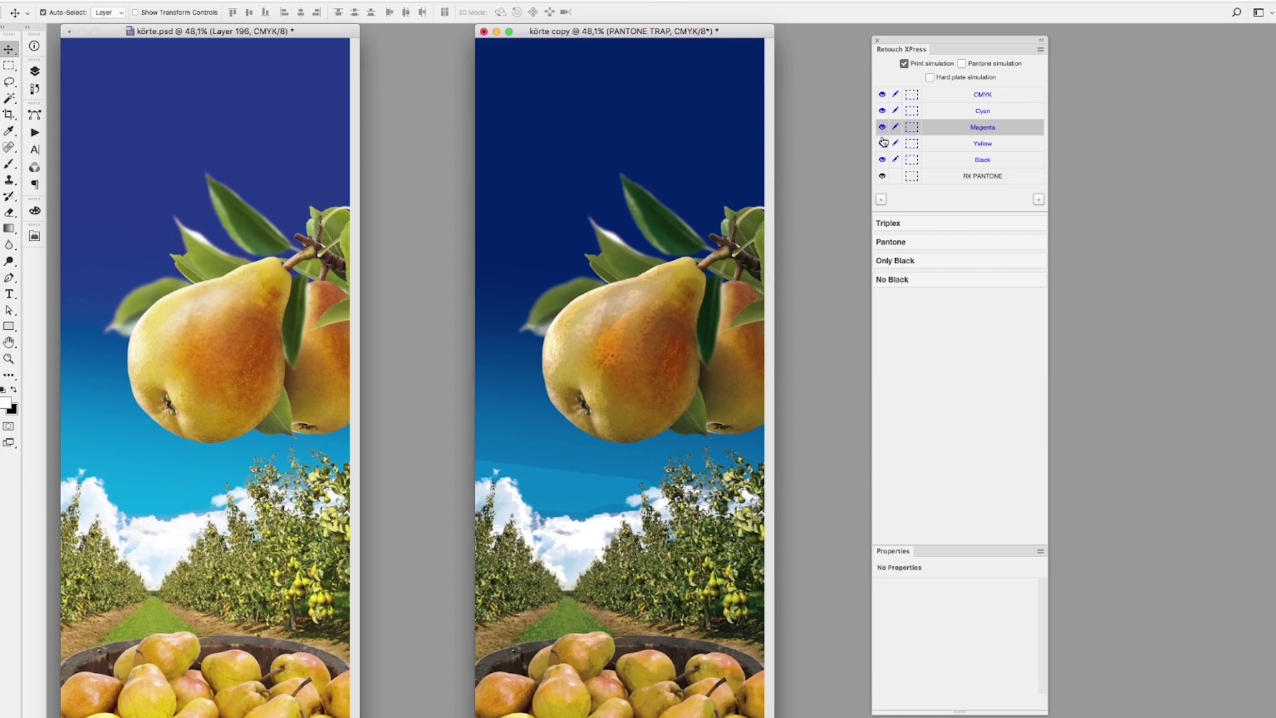
click(882, 145)
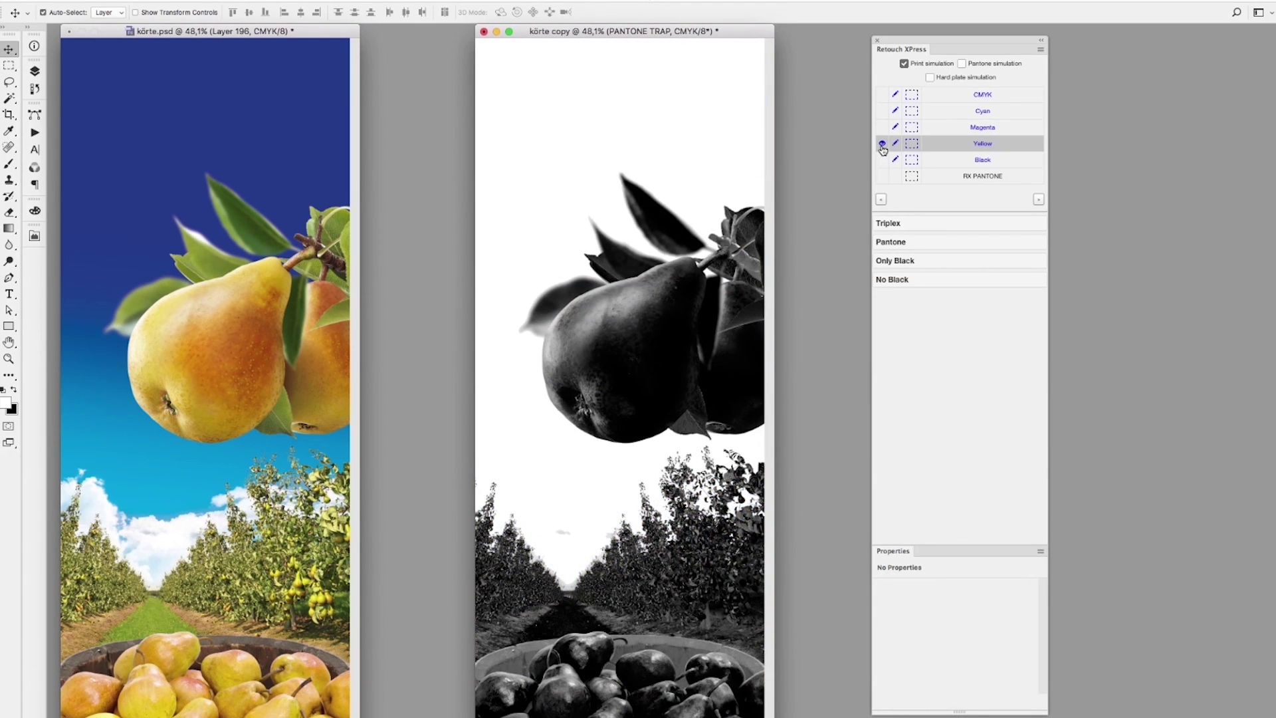
click(882, 145)
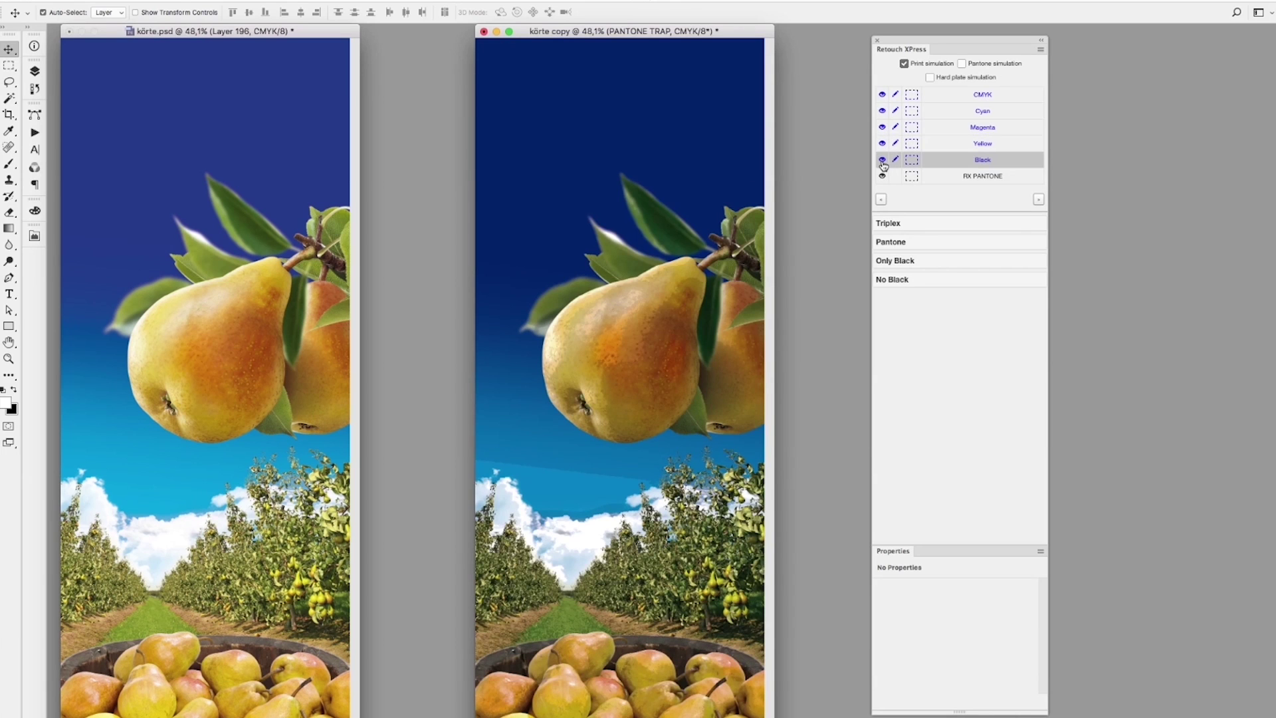
click(882, 161)
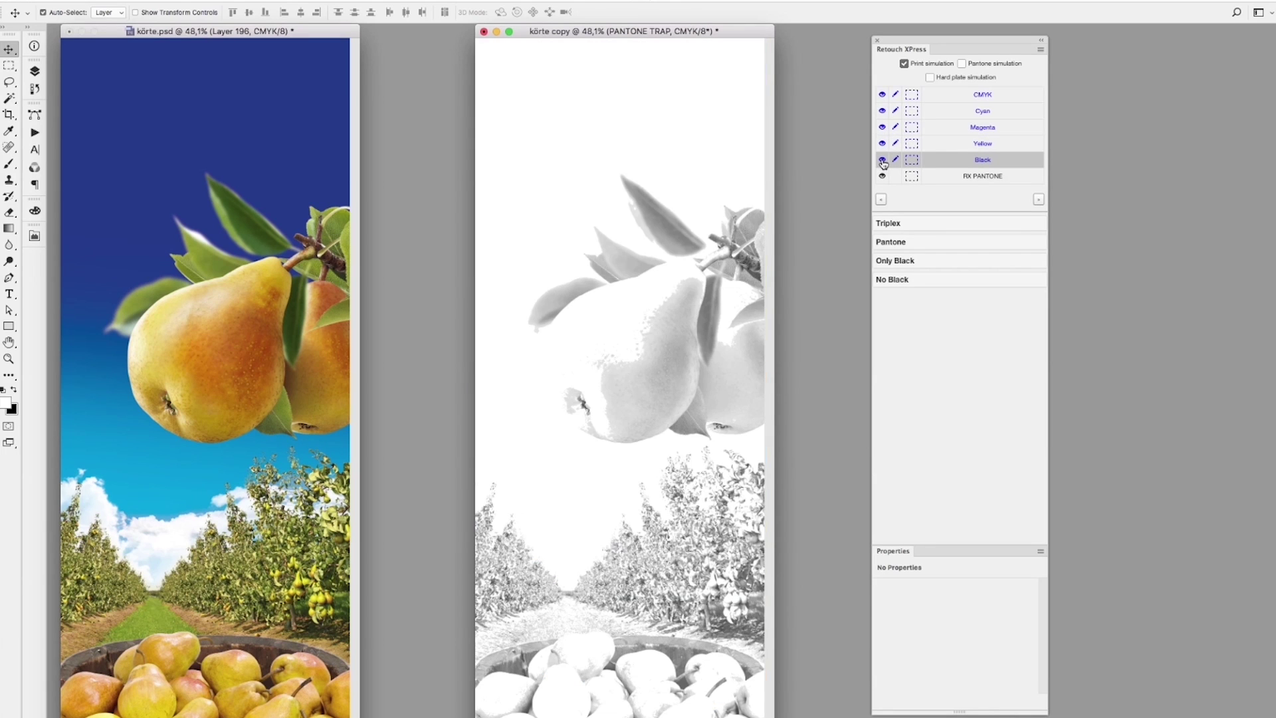
click(883, 161)
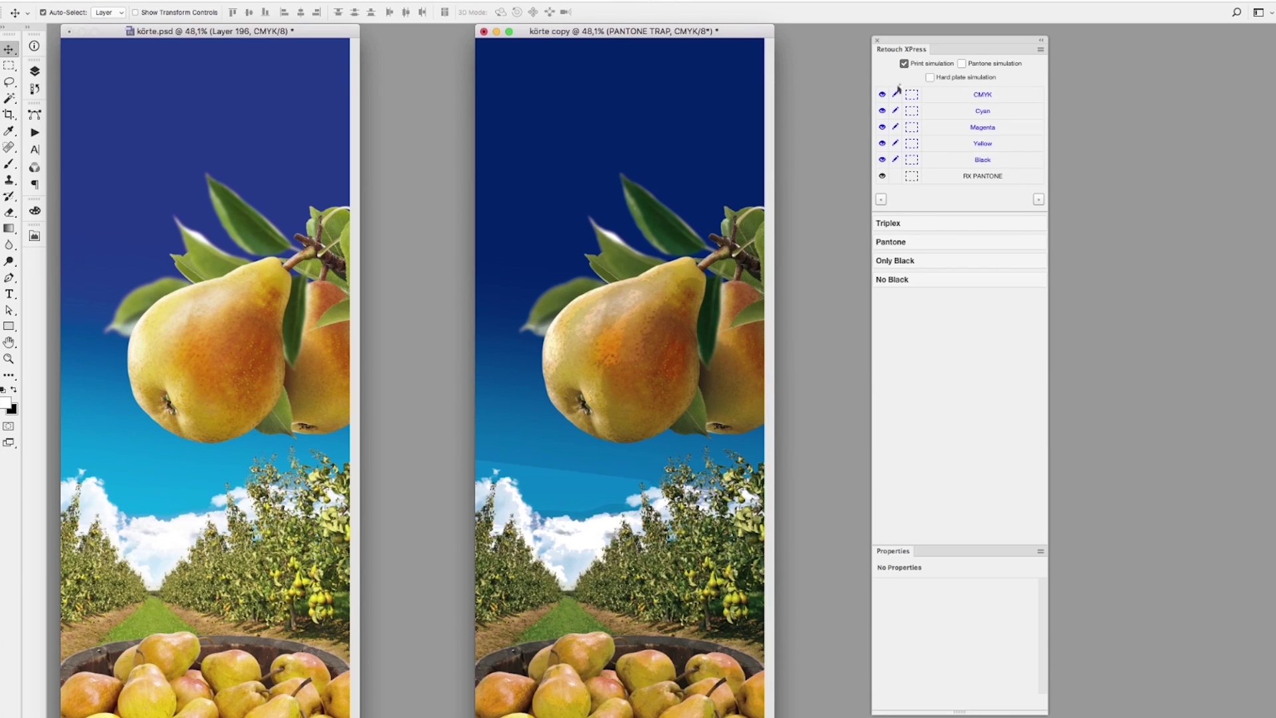
- Apply the Triplex separation to the whole document
click(894, 224)
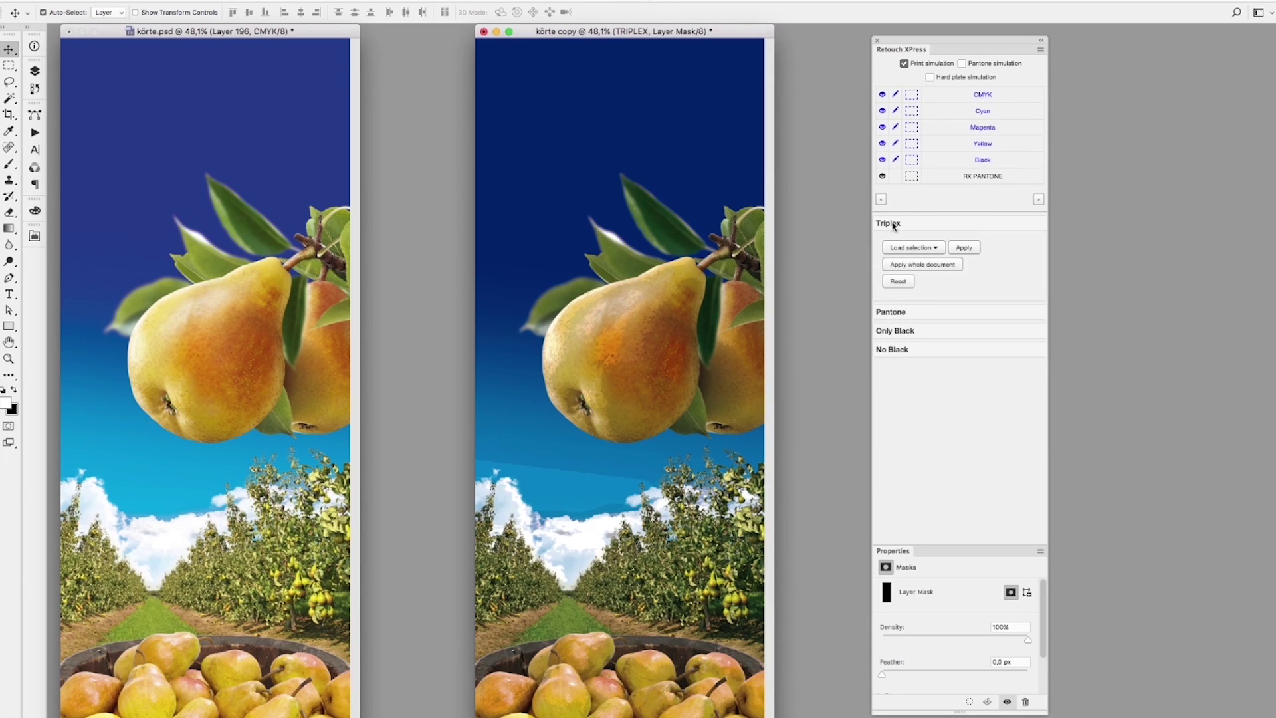
click(933, 266)
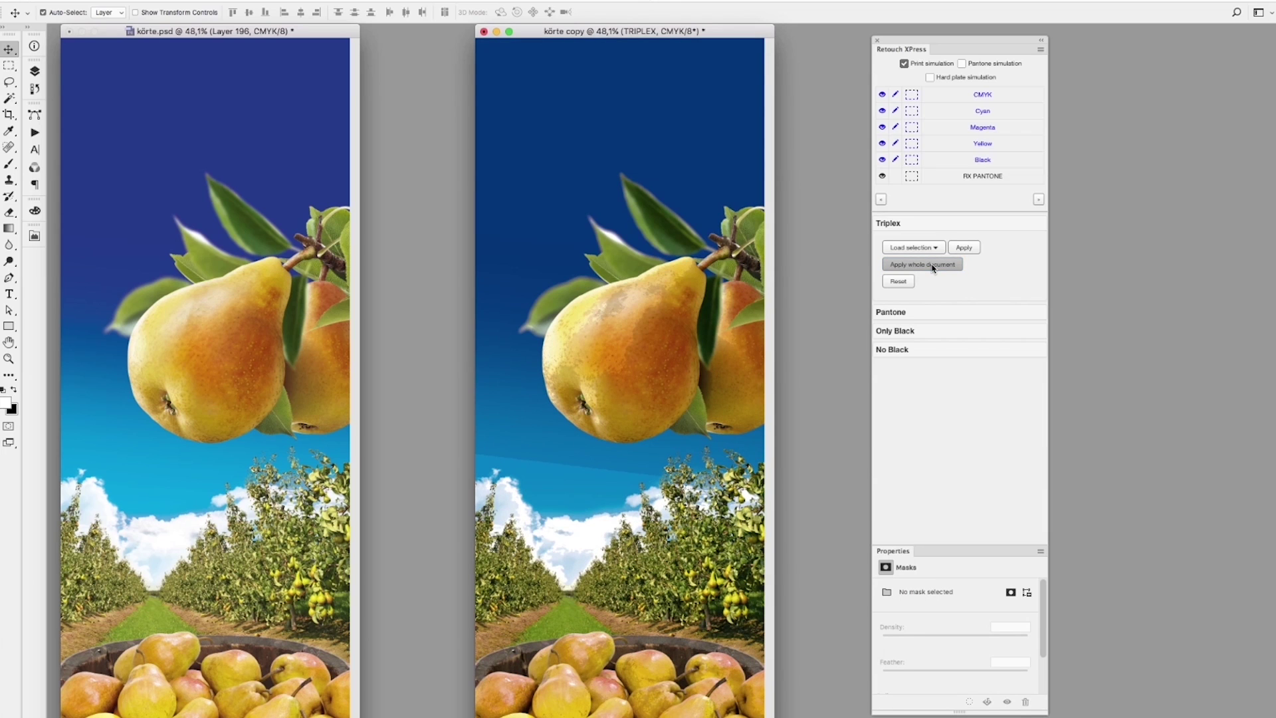
- Check how Triplex altered each of the Cyan, Magenta, Yellow and Black channels by isolating them in turn
click(883, 112)
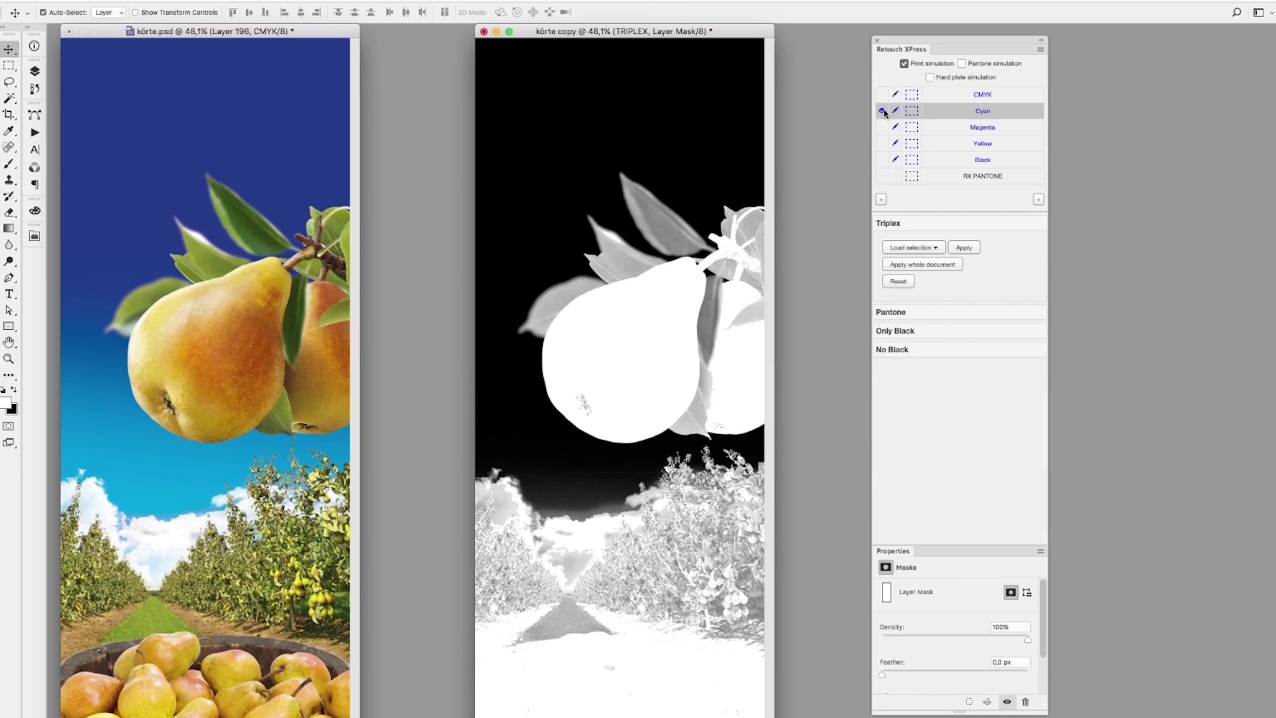
click(882, 112)
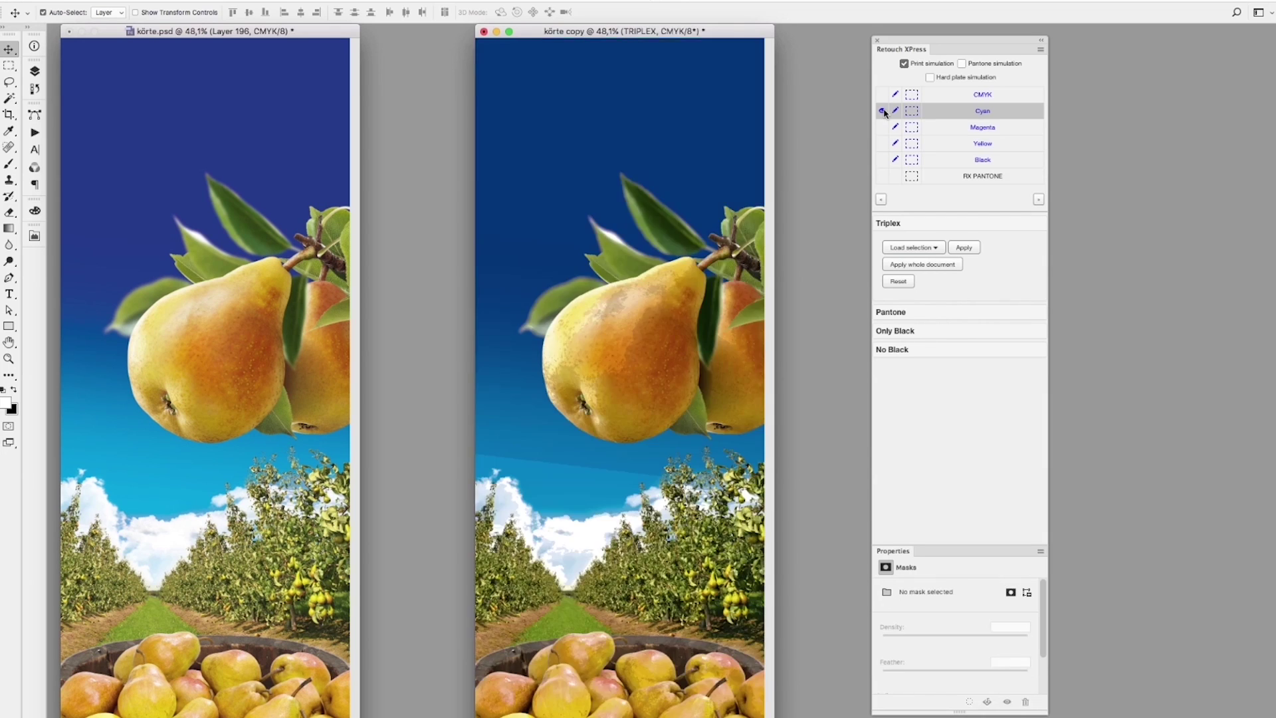
click(883, 128)
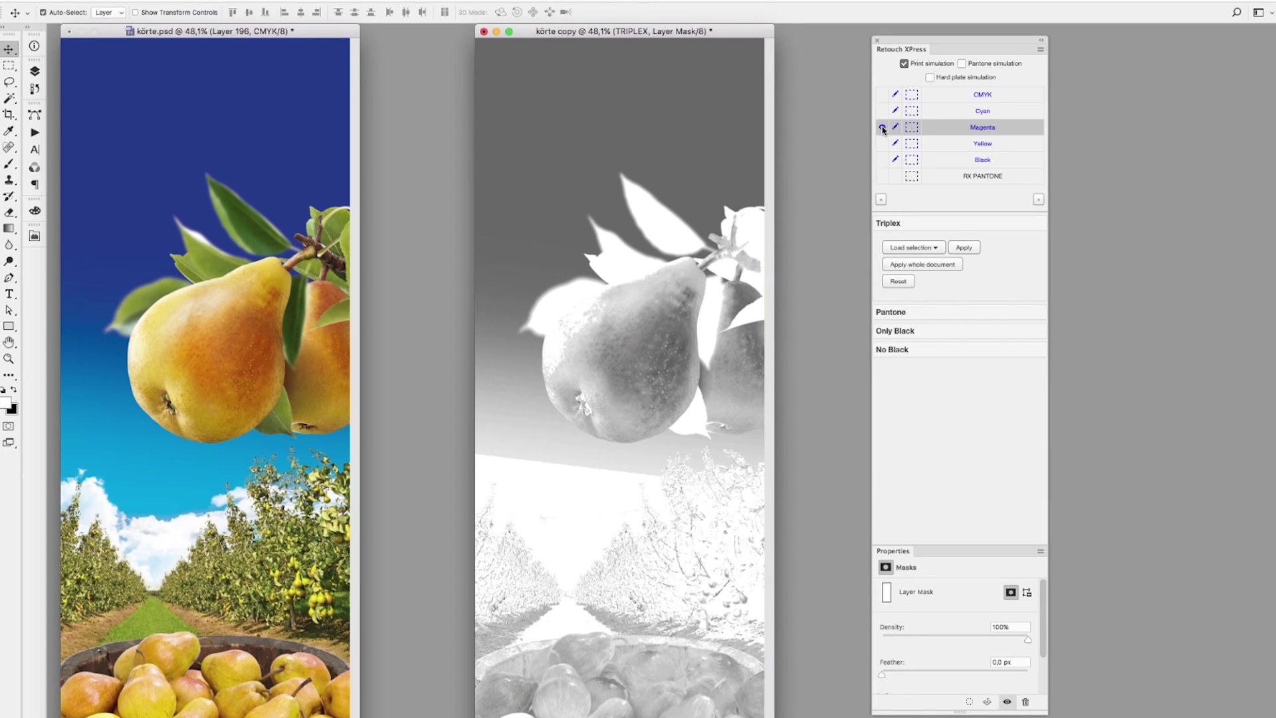
click(883, 129)
click(882, 144)
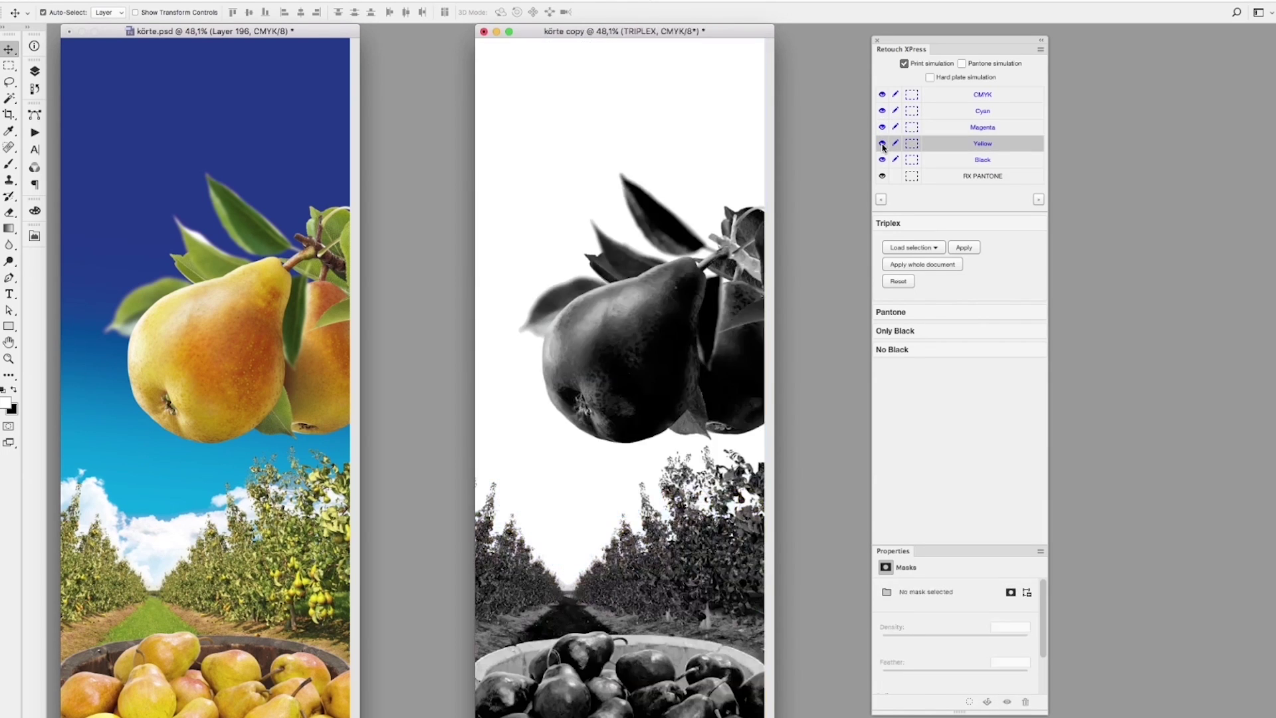
click(882, 144)
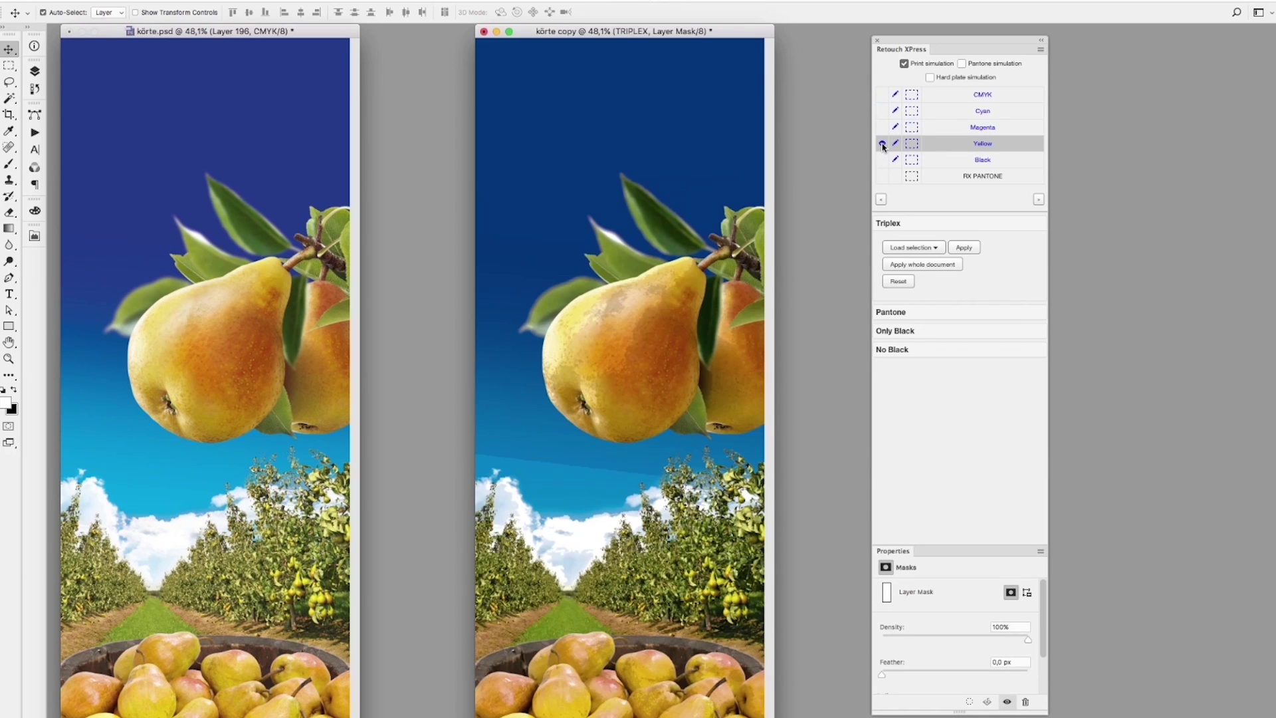
click(883, 160)
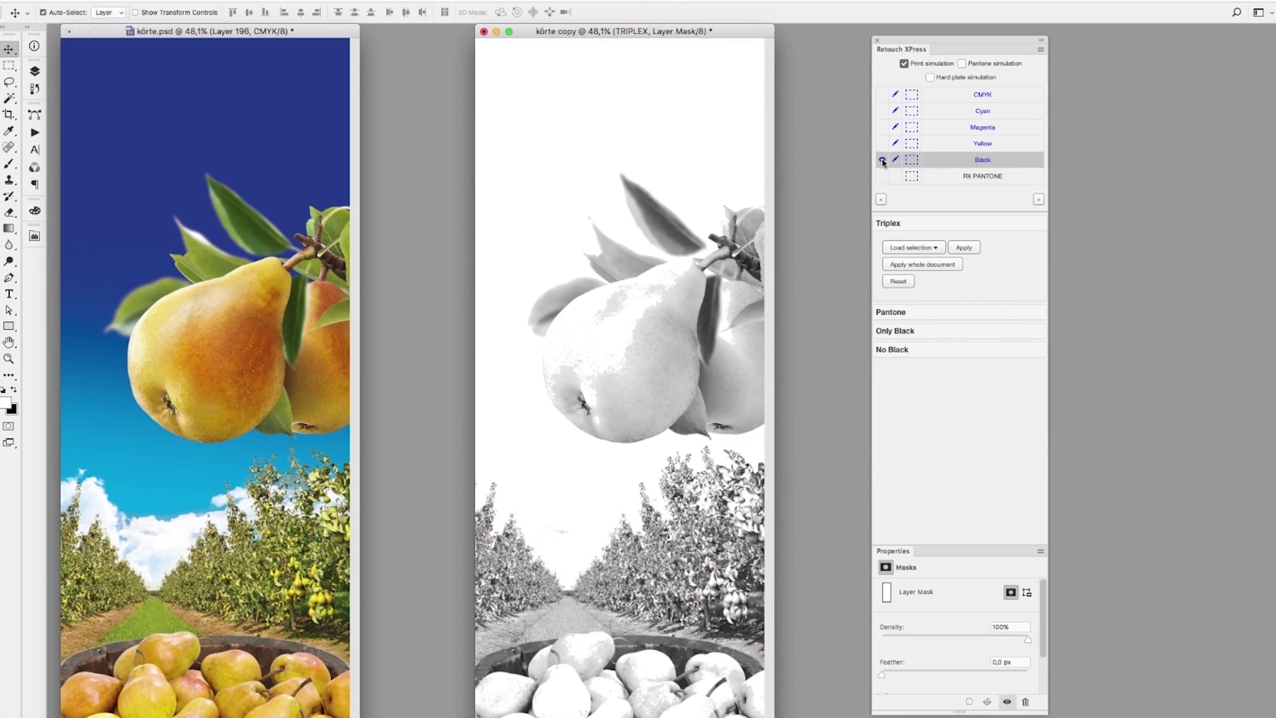
click(883, 160)
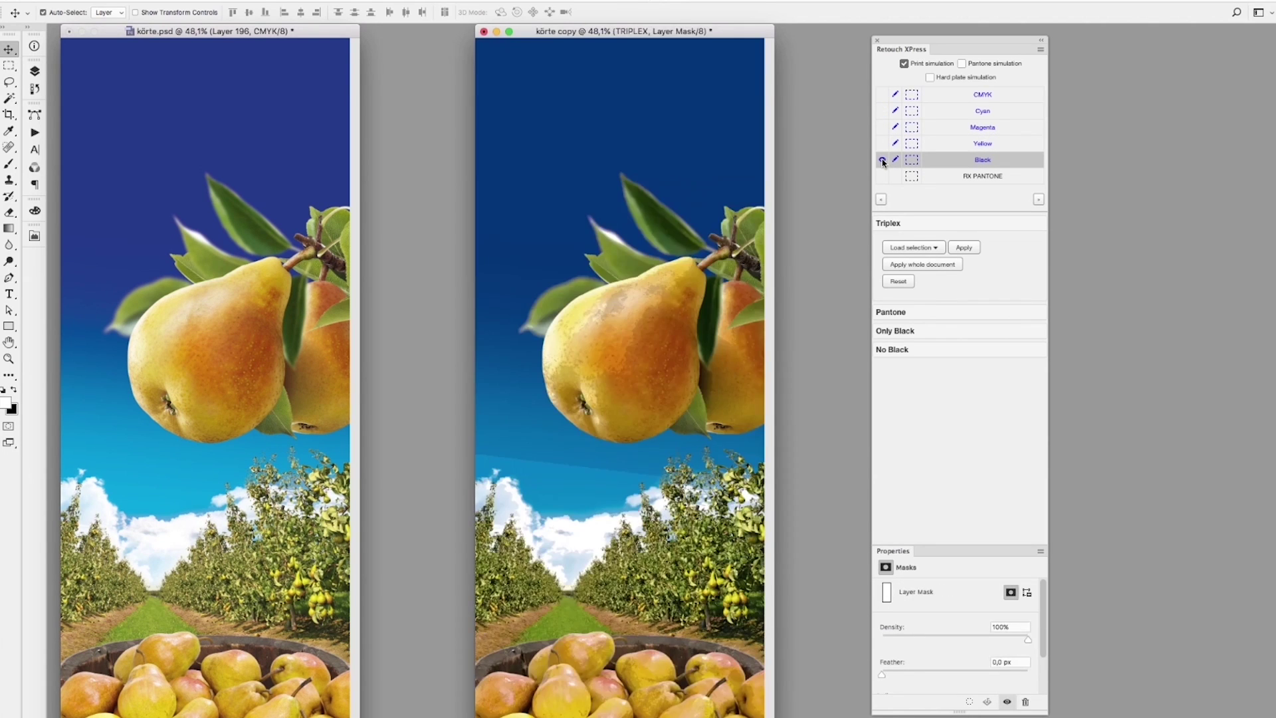
- Target the Black channel's breakout and set its Levels midtone to 1,19 and white point to 236
click(1040, 200)
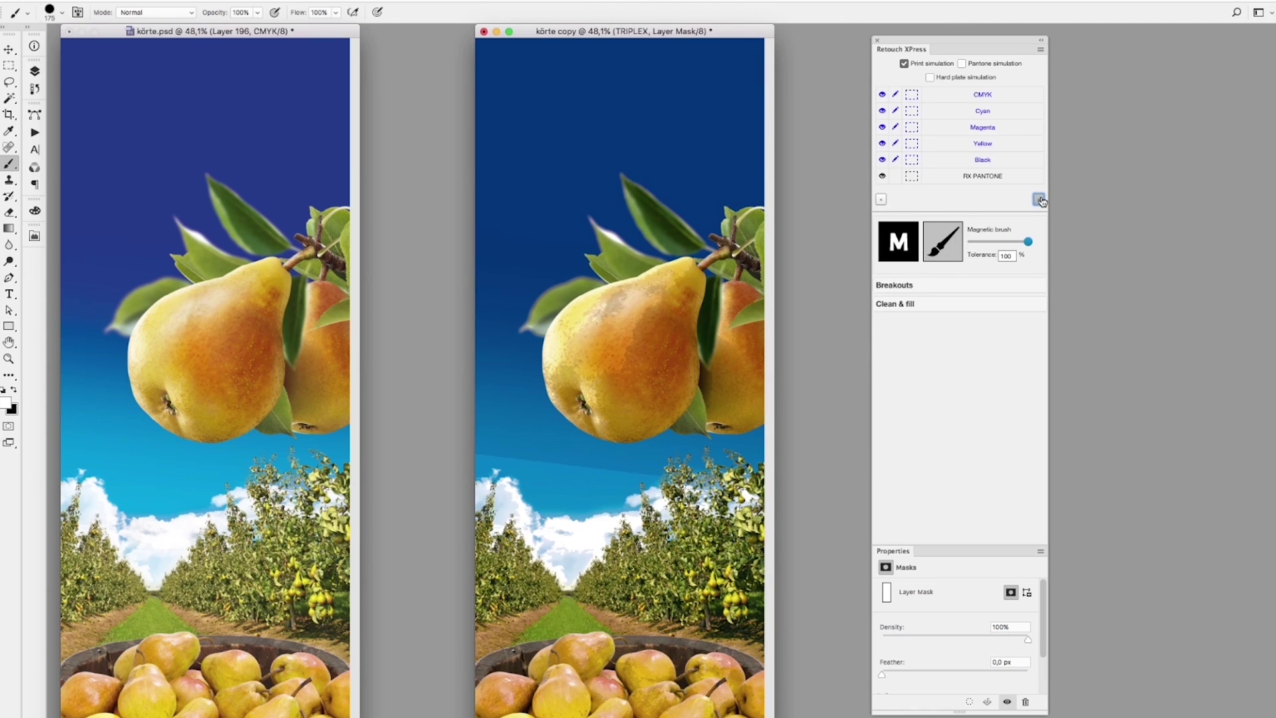
click(896, 285)
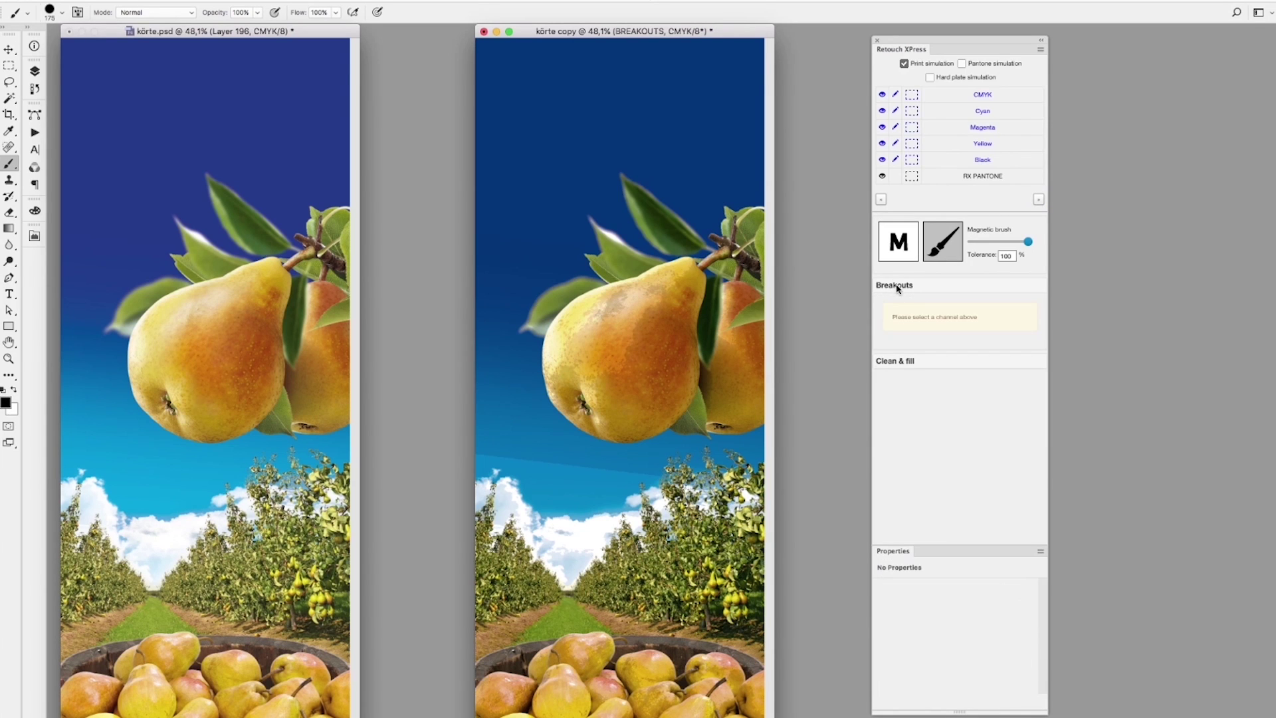
click(987, 161)
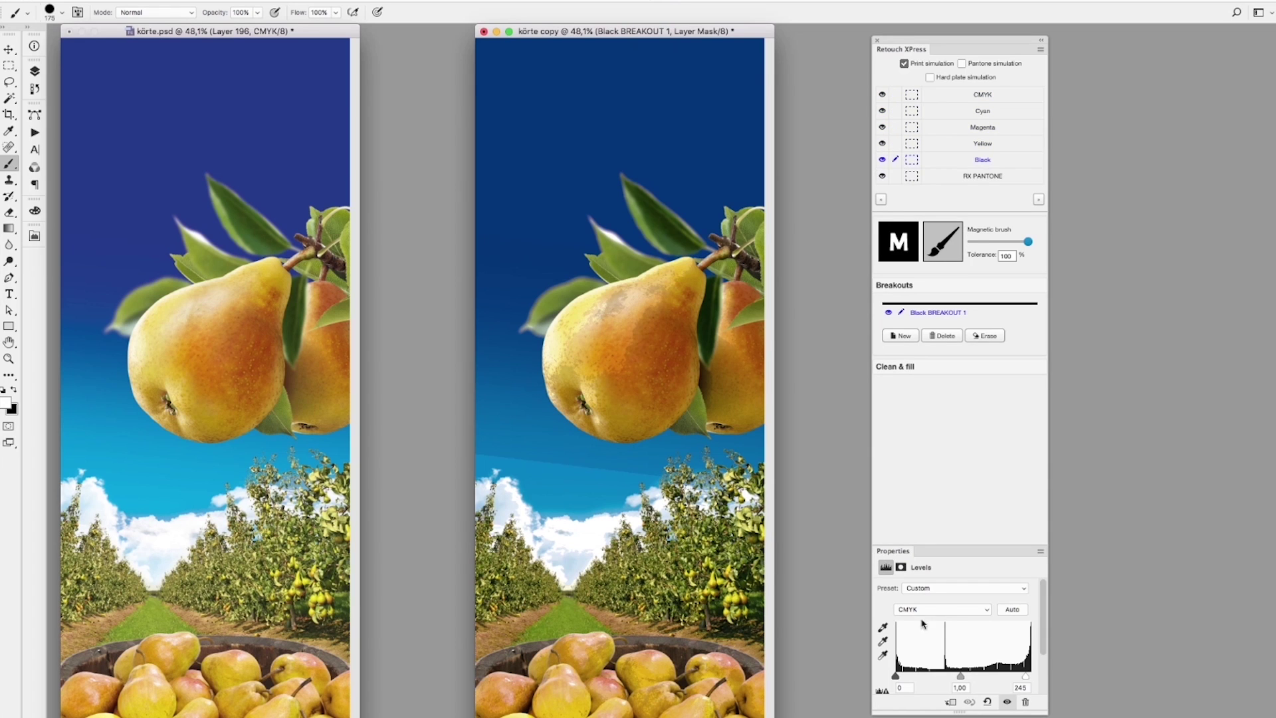
drag(960, 678, 1023, 682)
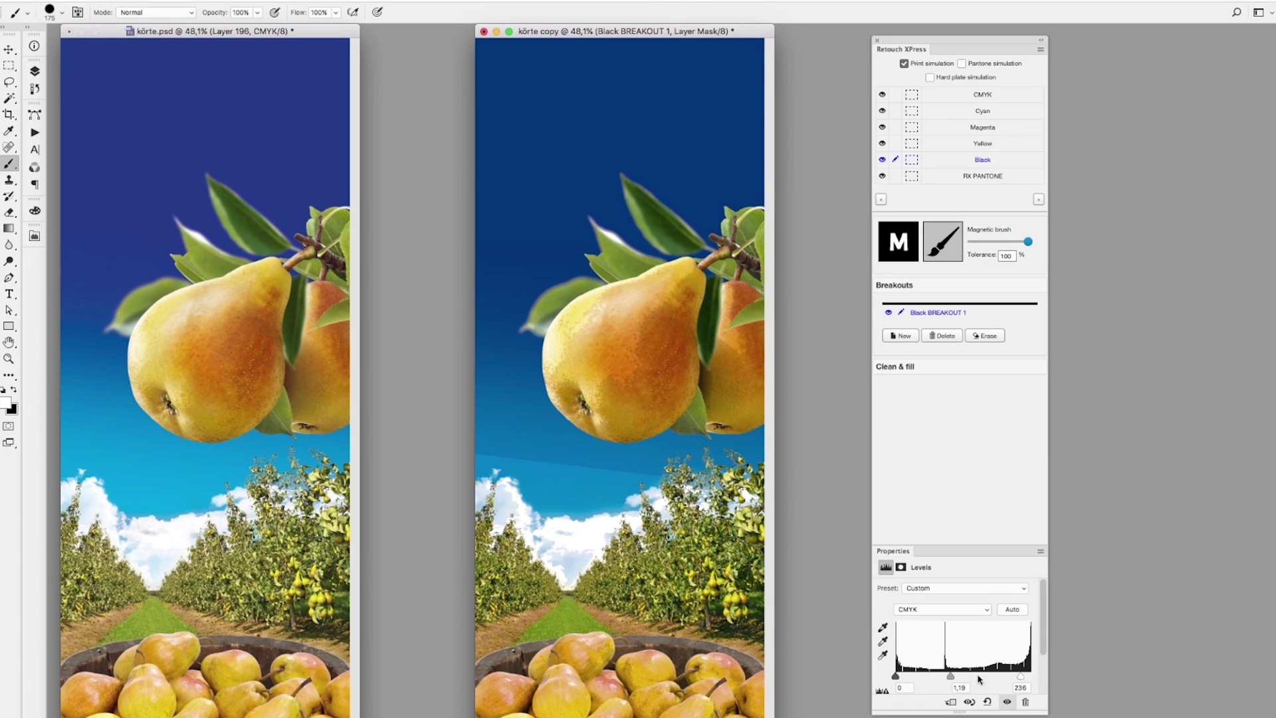
- Isolate the Black plate, turn on hard plate simulation, and examine the Cyan and Magenta plates with it
click(936, 94)
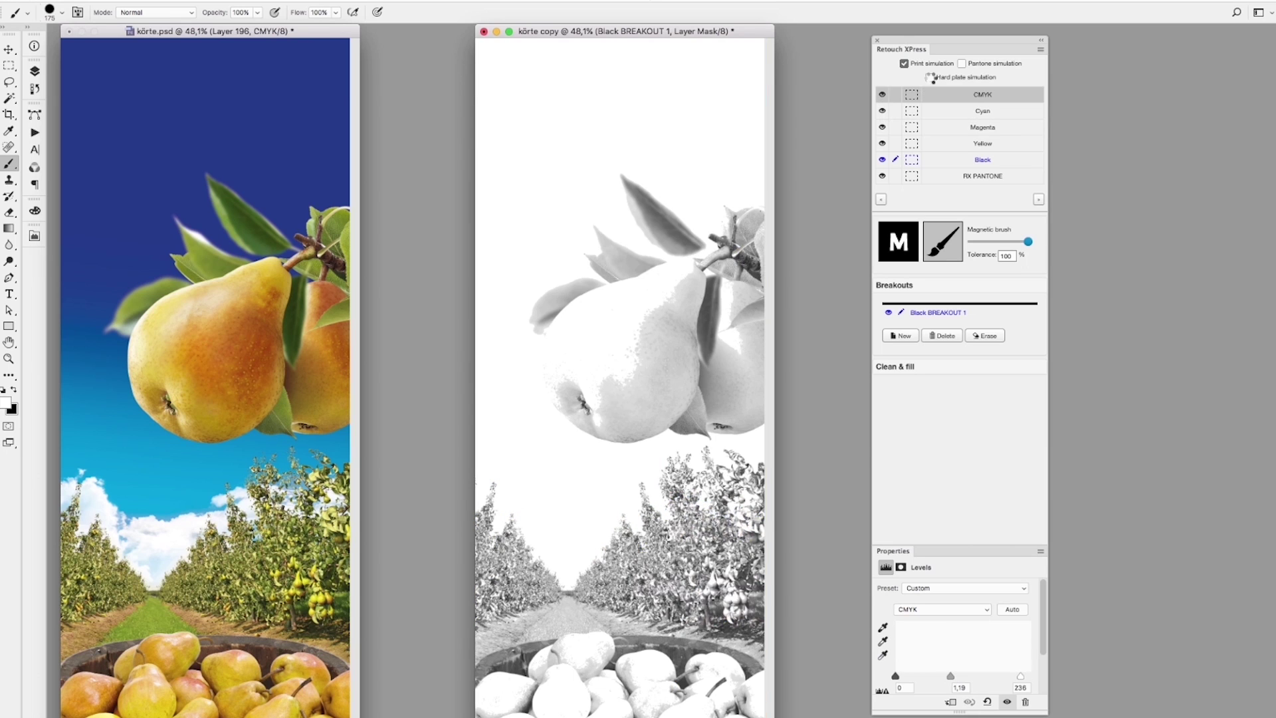
click(930, 78)
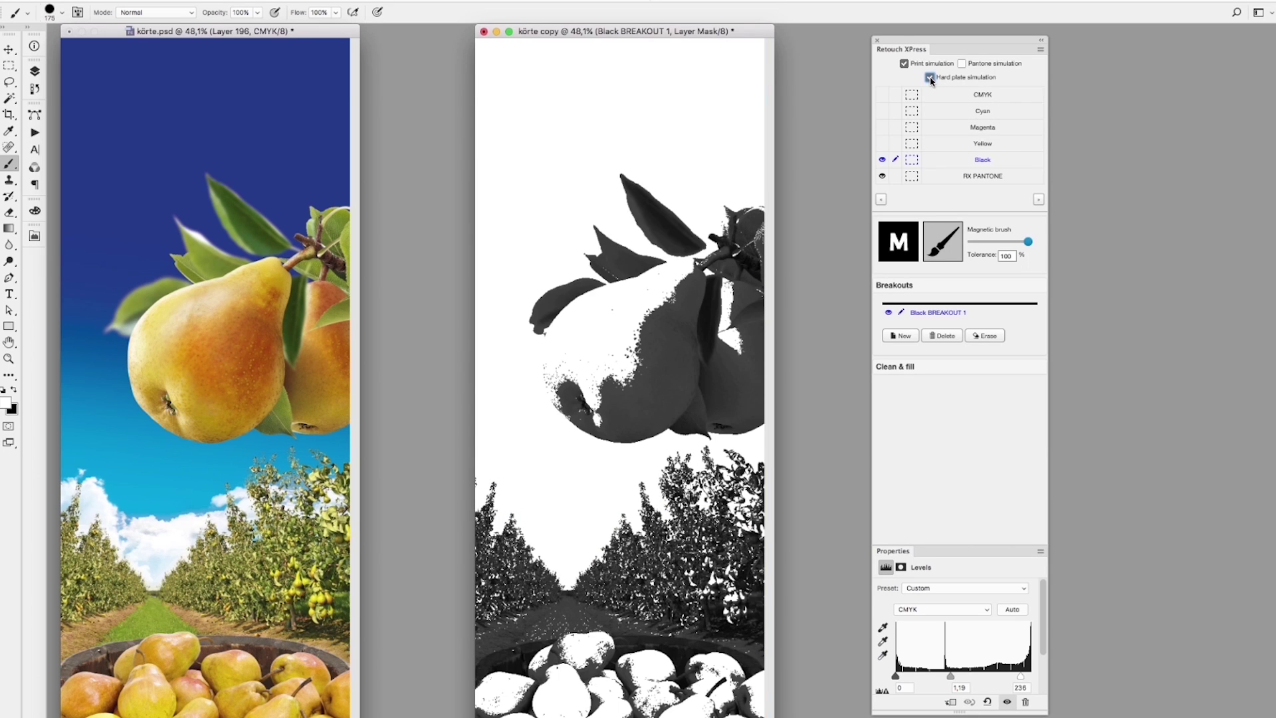
click(978, 112)
click(981, 127)
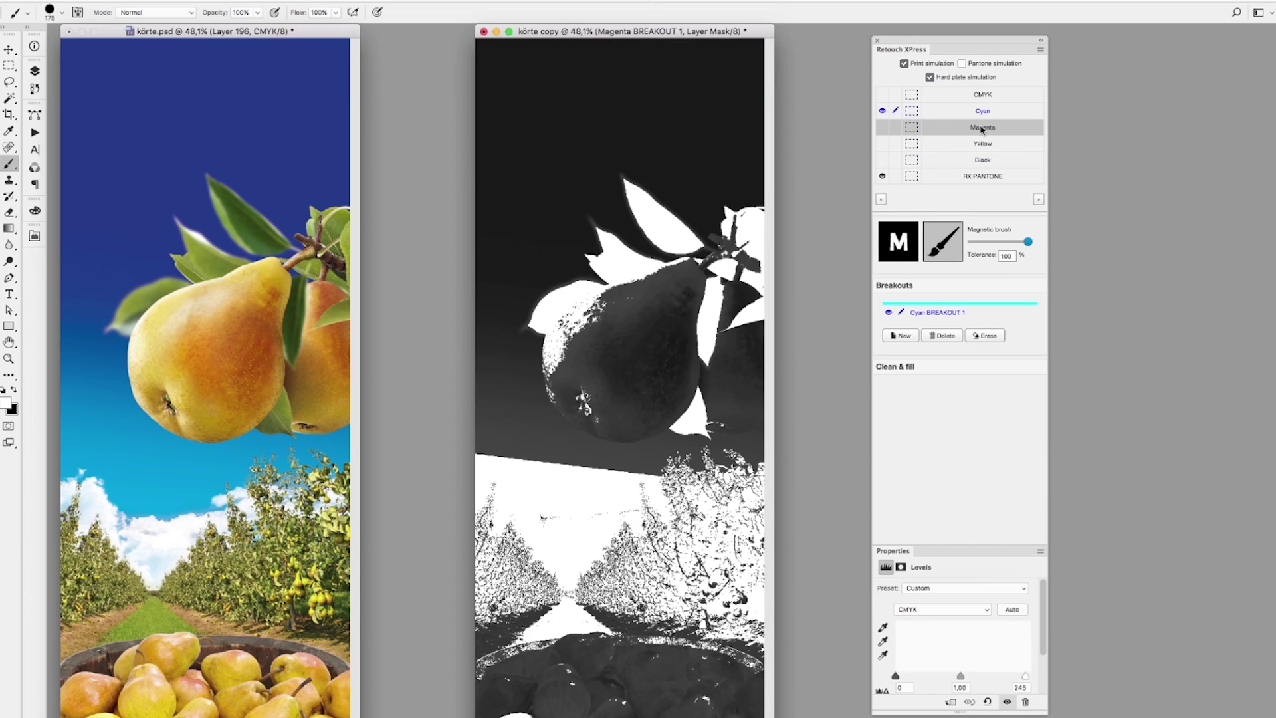
- Examine the Yellow and Black plates under hard plate simulation, and switch the simulation off on the Black plate
click(982, 144)
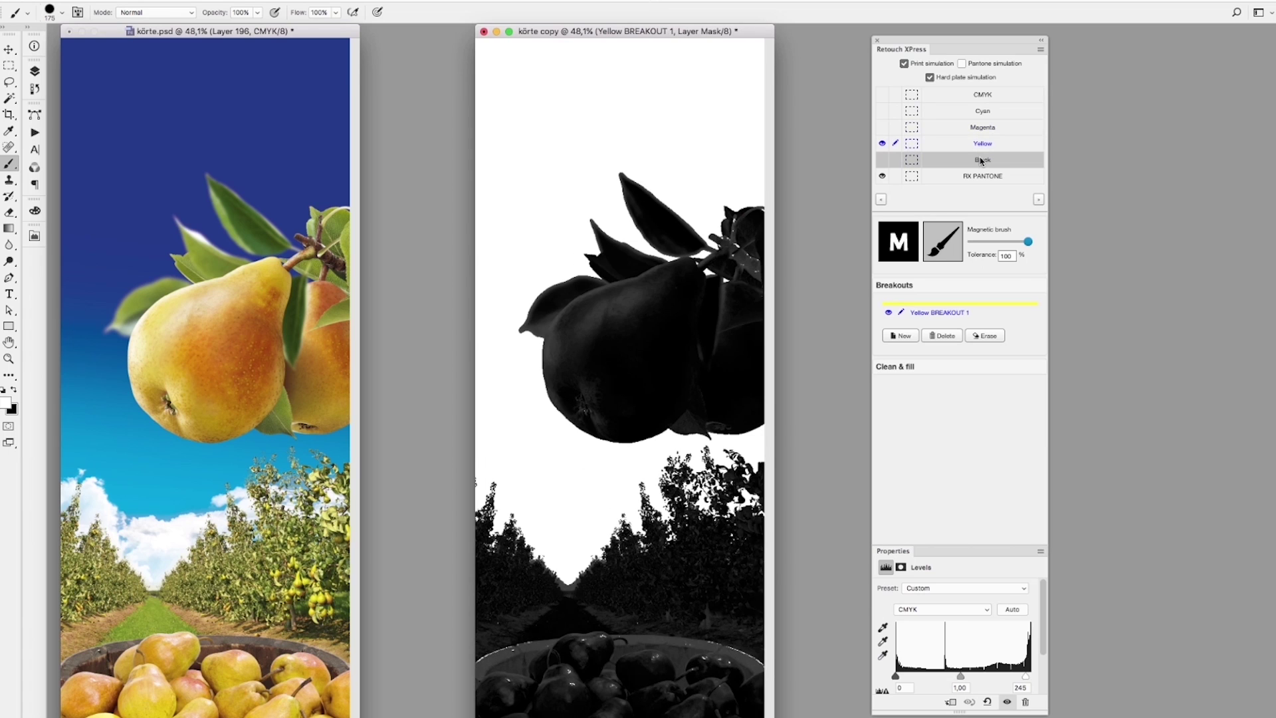
click(981, 158)
click(930, 78)
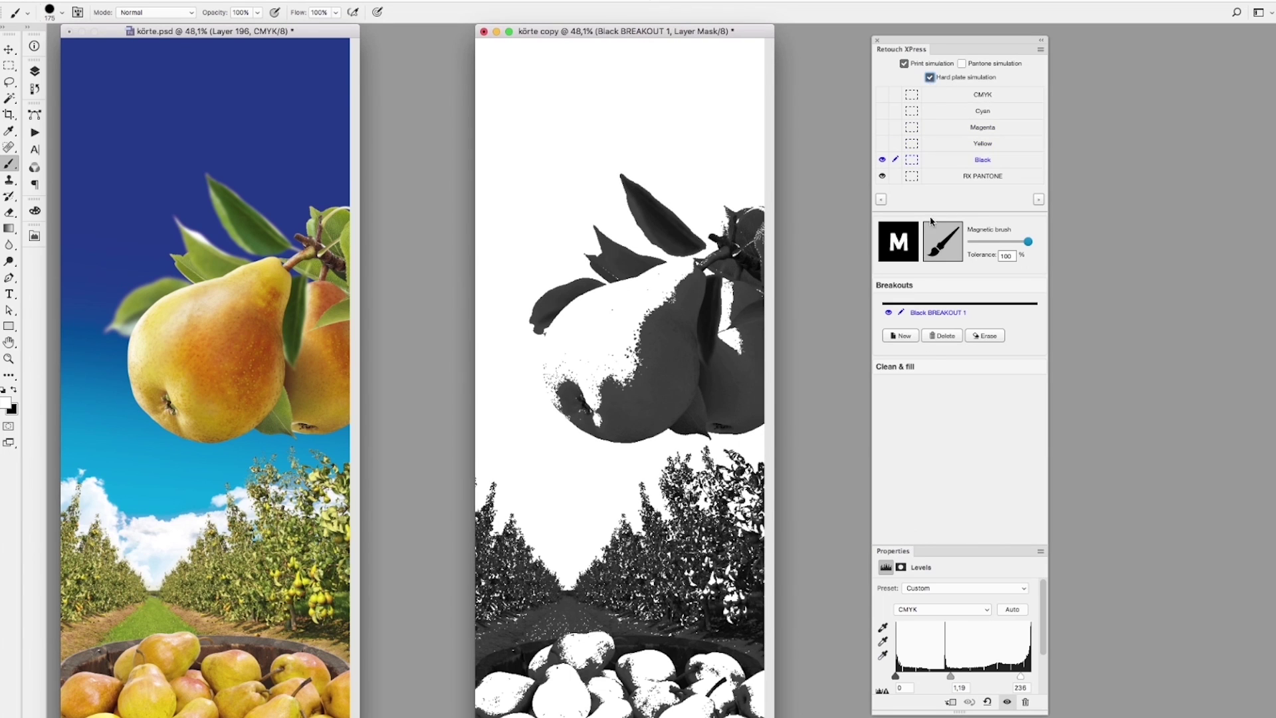
- Add a new Fill layer to the Black channel's Clean & fill section
click(904, 367)
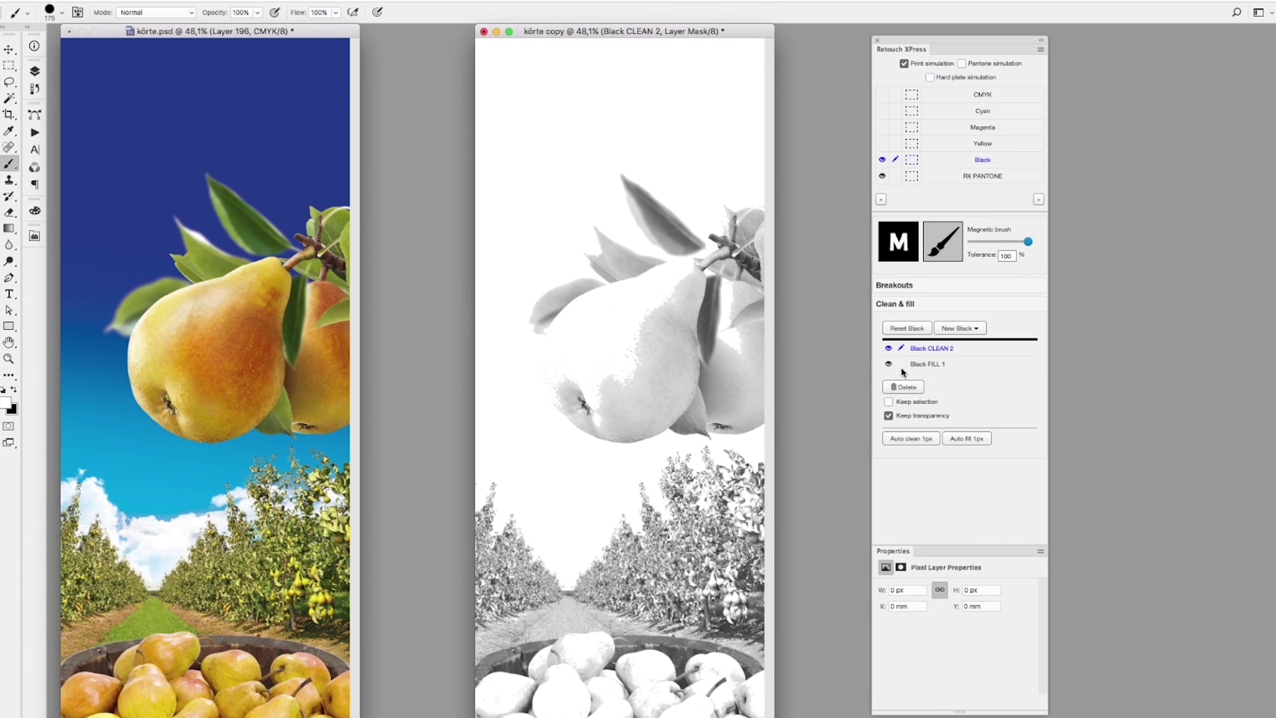
click(965, 328)
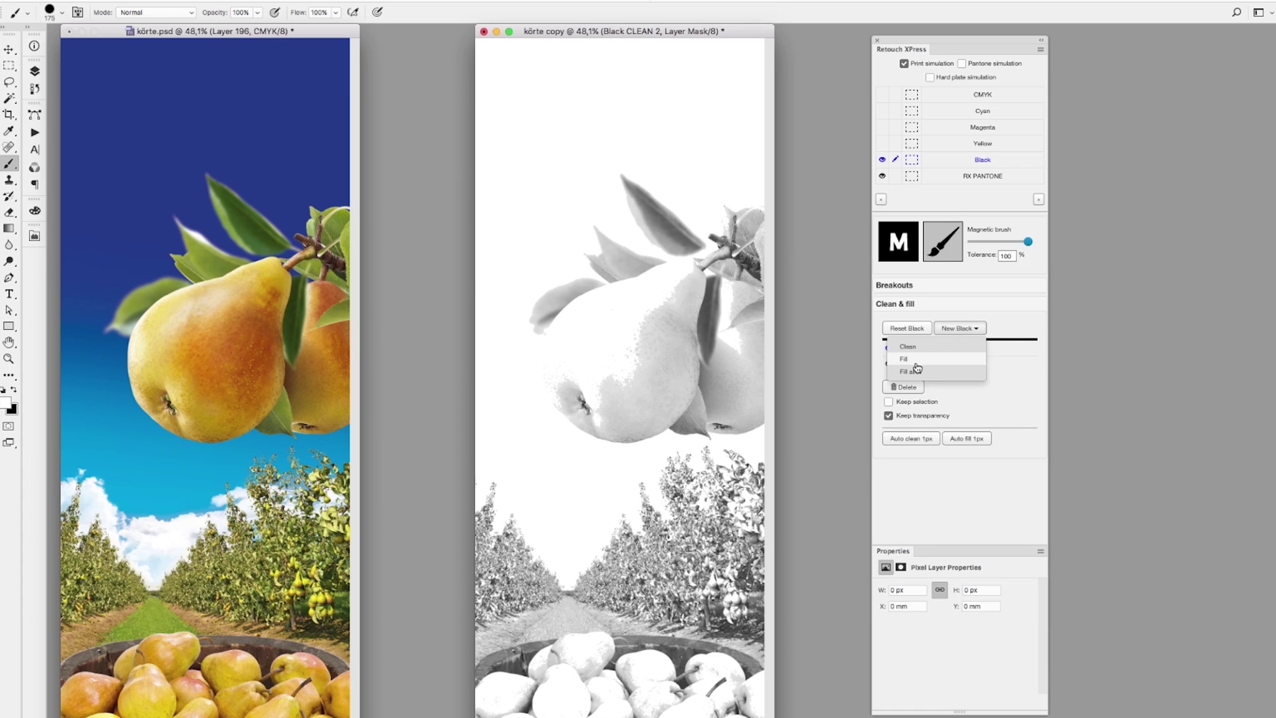
click(904, 361)
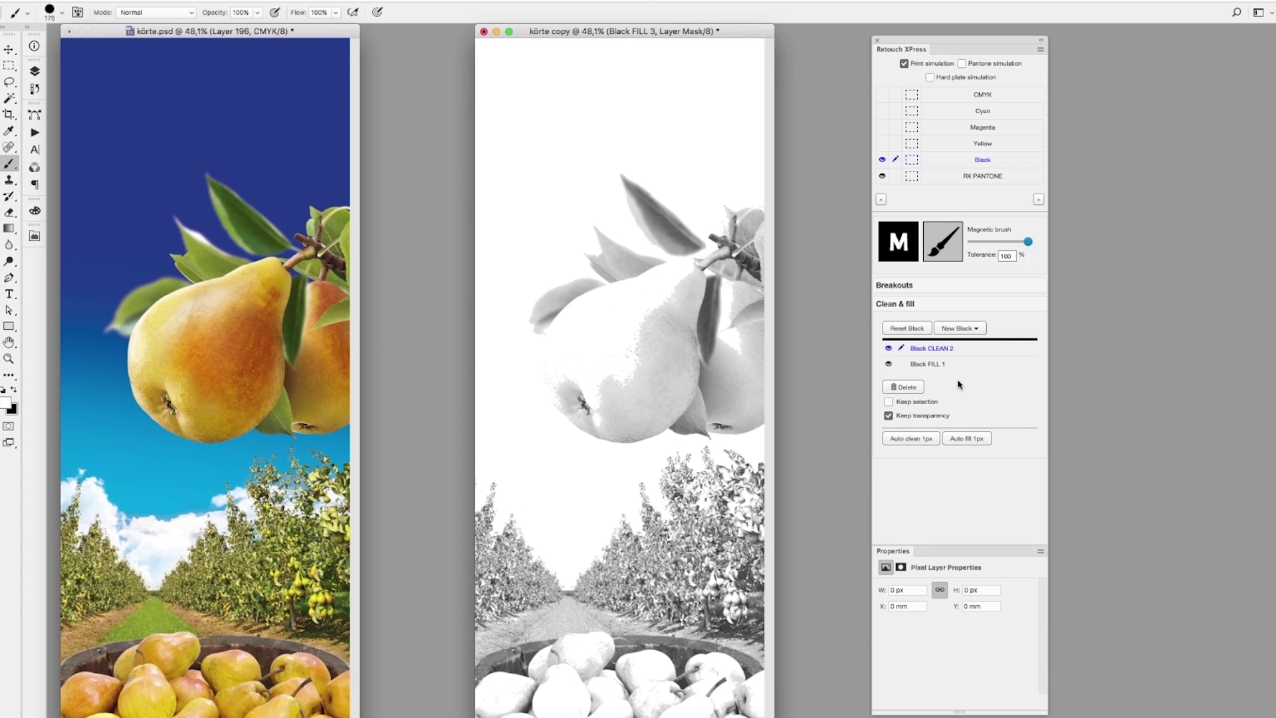
- With the Black fill still targeted, load the Cyan channel as a selection, invert it and hide the selection edges
click(983, 112)
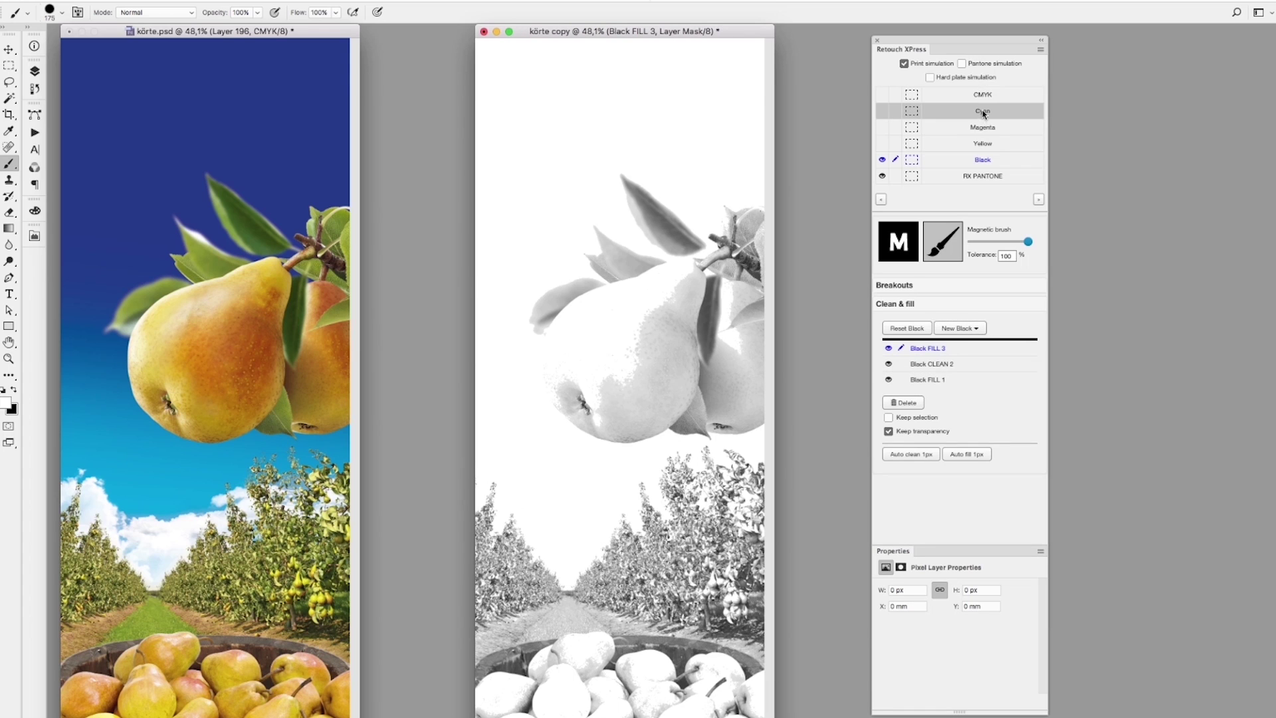
click(983, 161)
click(912, 112)
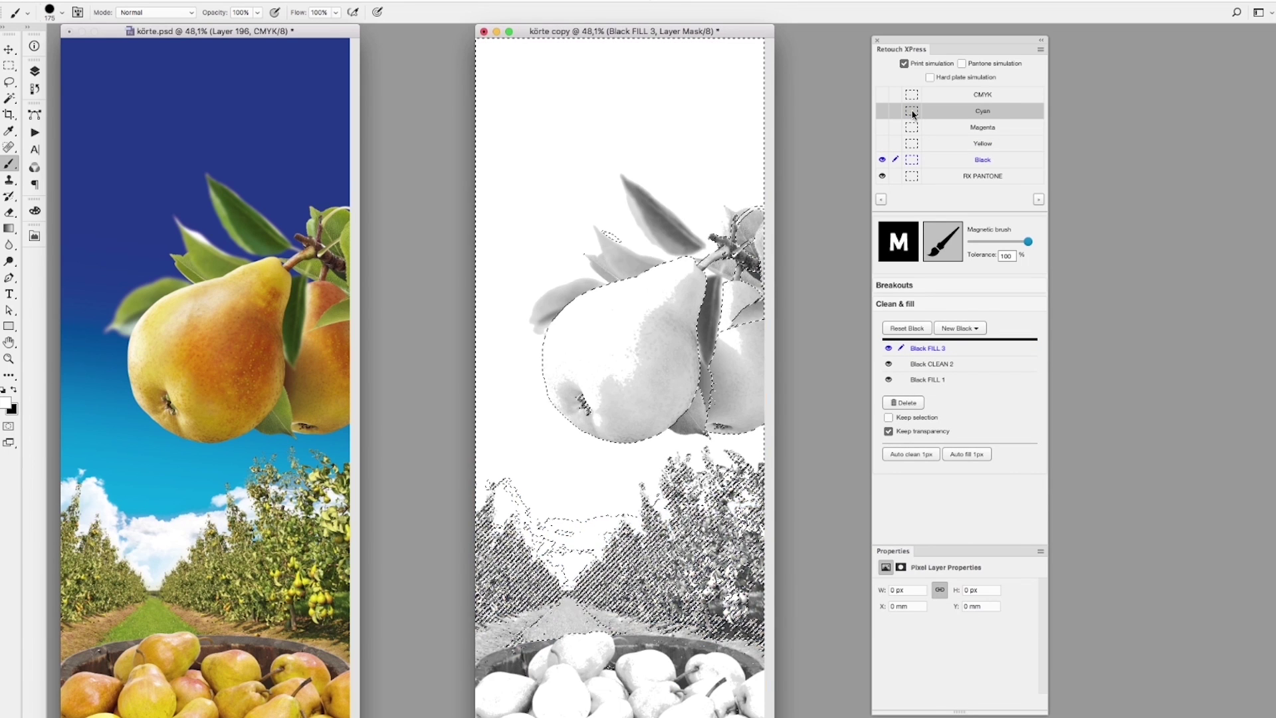
click(266, 2)
click(273, 32)
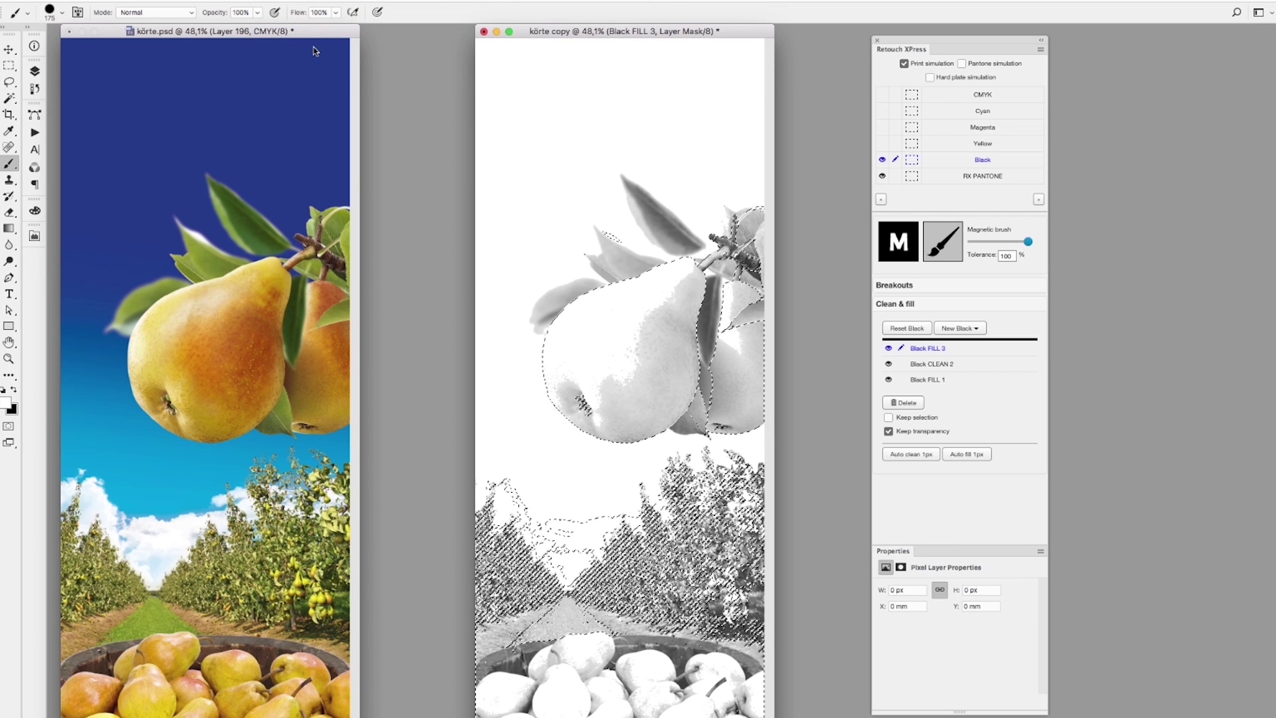
key(super+d)
- Paint the Black fill over the hanging pears and the basket of pears with a 284 px brush
right_click(659, 104)
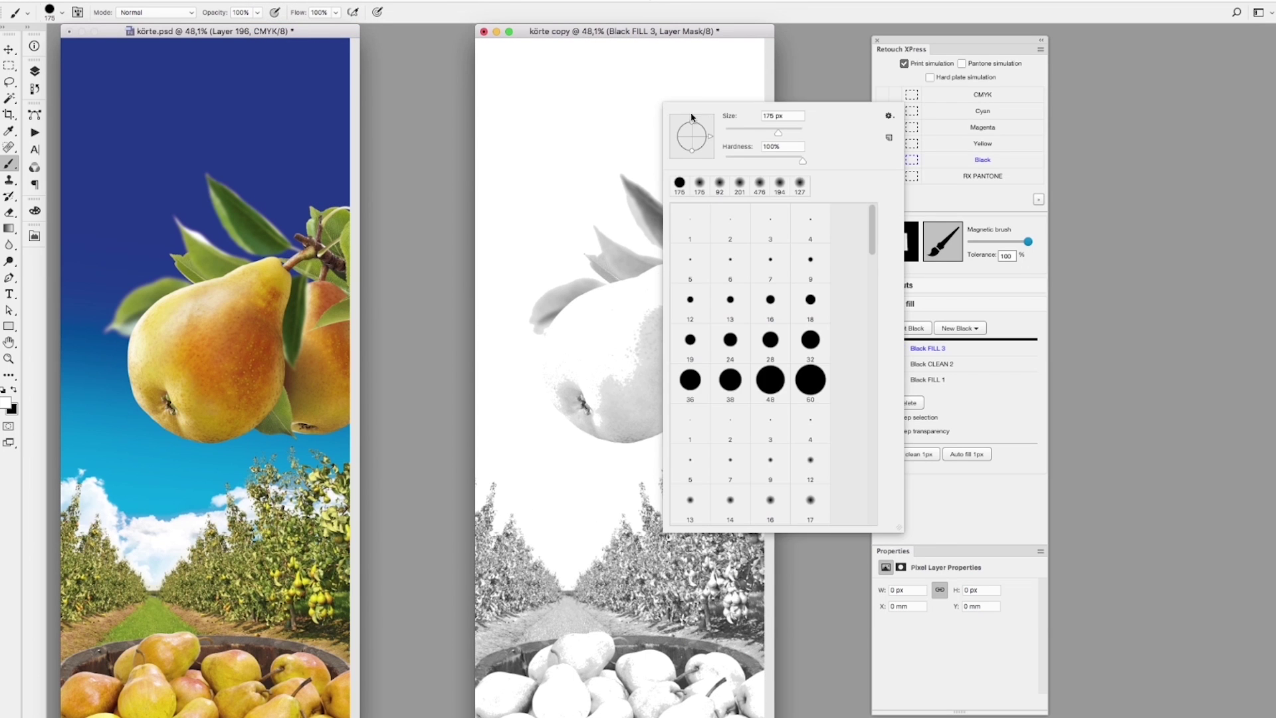
key(Return)
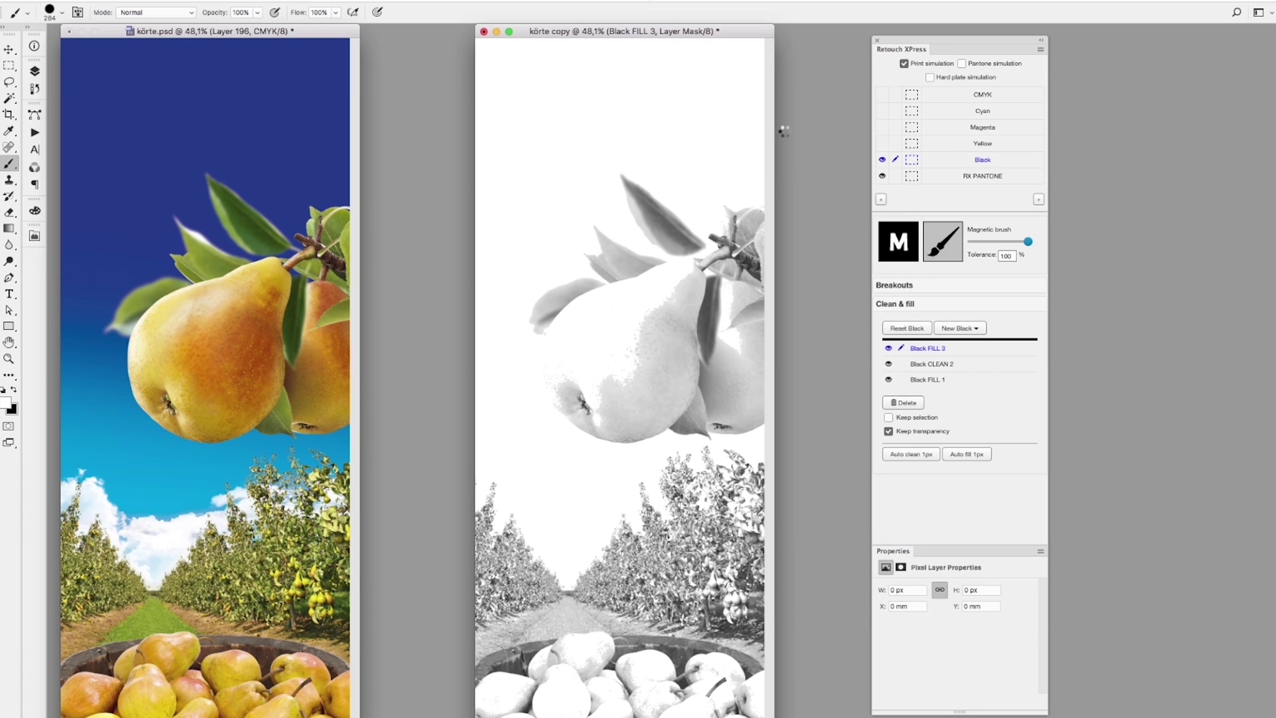
mouse_move(621, 427)
mouse_down()
mouse_move(570, 392)
mouse_move(564, 354)
mouse_move(662, 283)
mouse_up()
drag(657, 328, 725, 338)
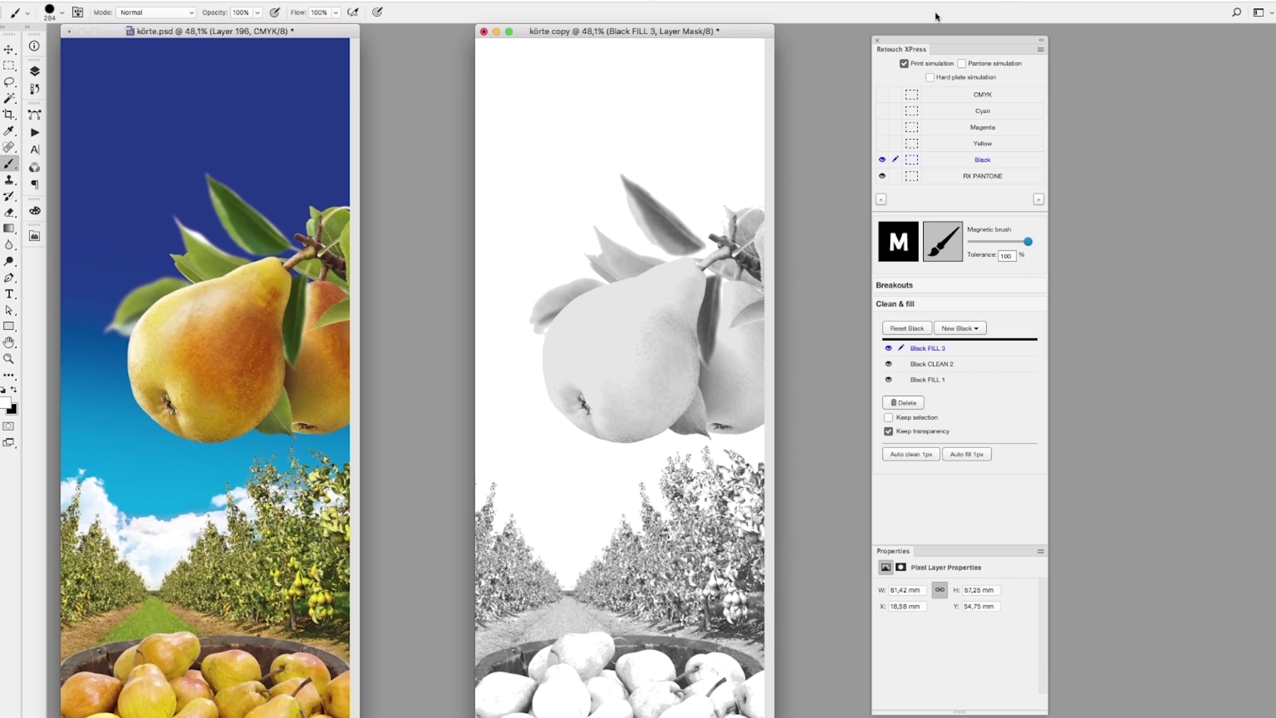
mouse_move(550, 675)
mouse_down()
mouse_move(508, 694)
mouse_move(631, 678)
mouse_move(662, 717)
mouse_up()
- Turn on hard plate simulation and apply the 1px auto fill to the Black channel's small gaps around the grass path
click(930, 77)
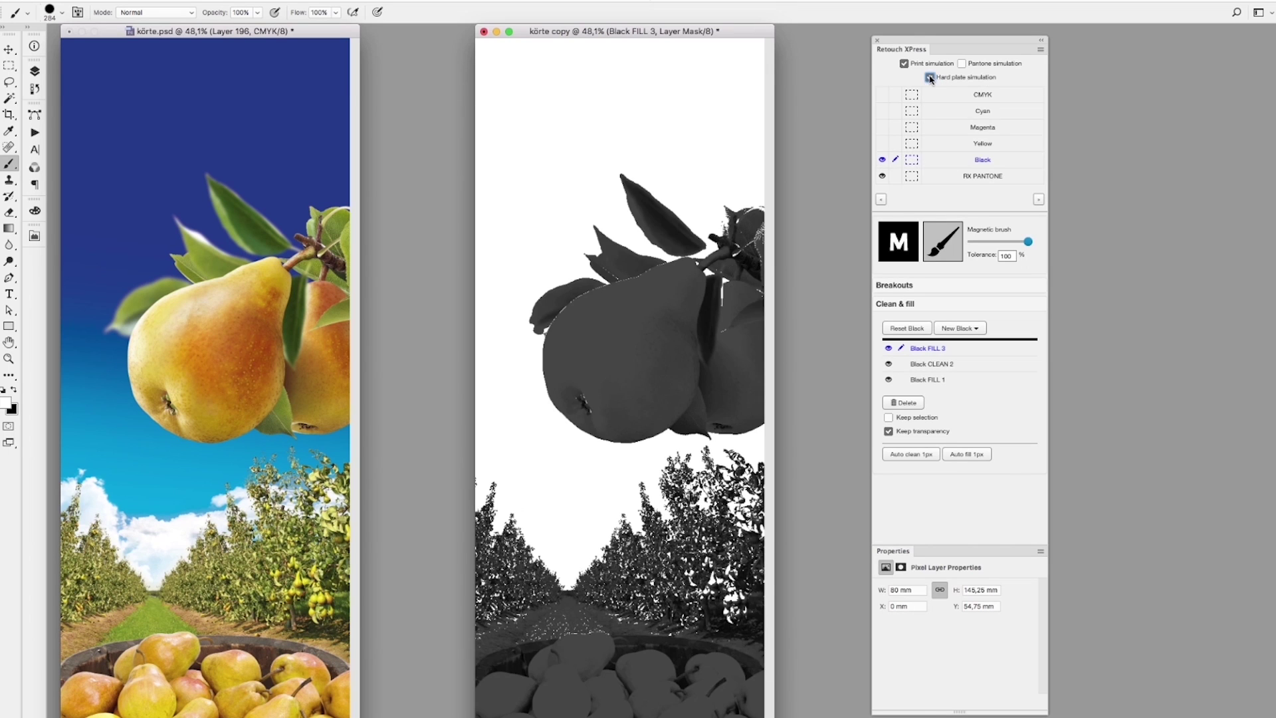
key(f)
drag(502, 480, 555, 399)
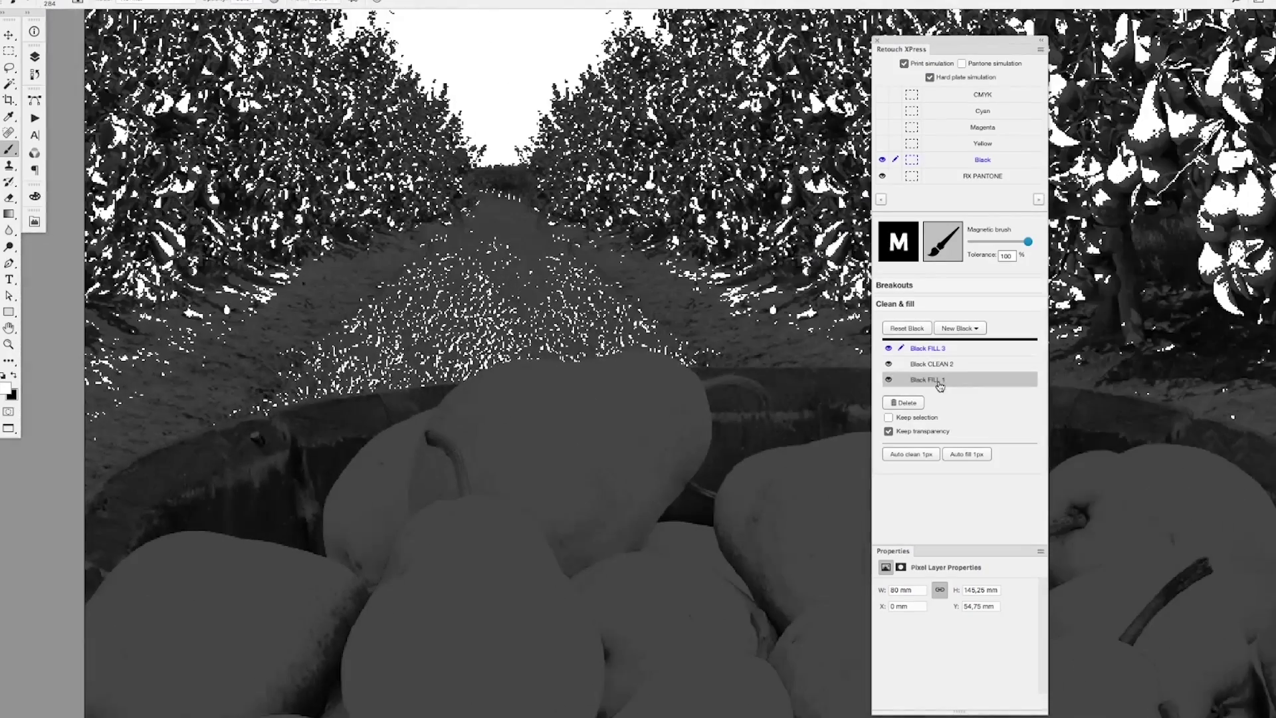
click(971, 454)
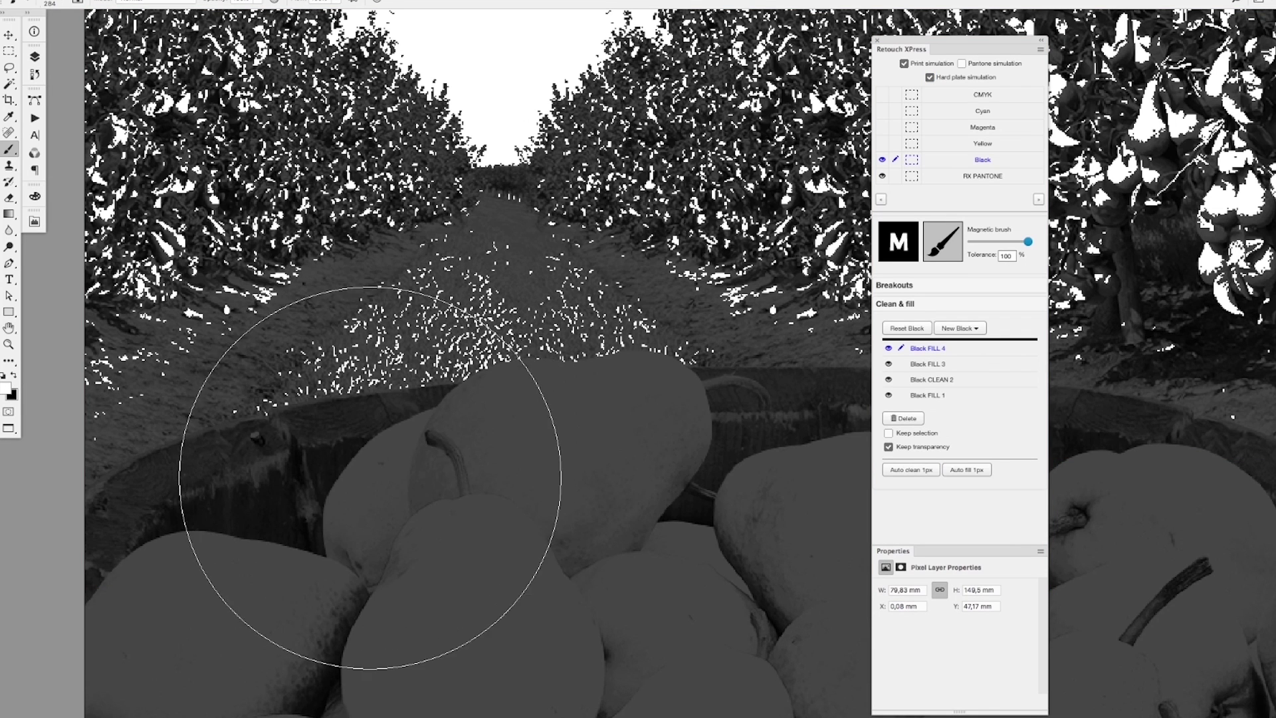
- Brush away the white specks left on the grass path, and display the CMYK composite without hard plate simulation
mouse_move(365, 513)
mouse_down()
mouse_move(430, 527)
mouse_move(489, 476)
mouse_move(489, 456)
mouse_move(661, 489)
mouse_move(378, 522)
mouse_up()
drag(316, 496, 403, 483)
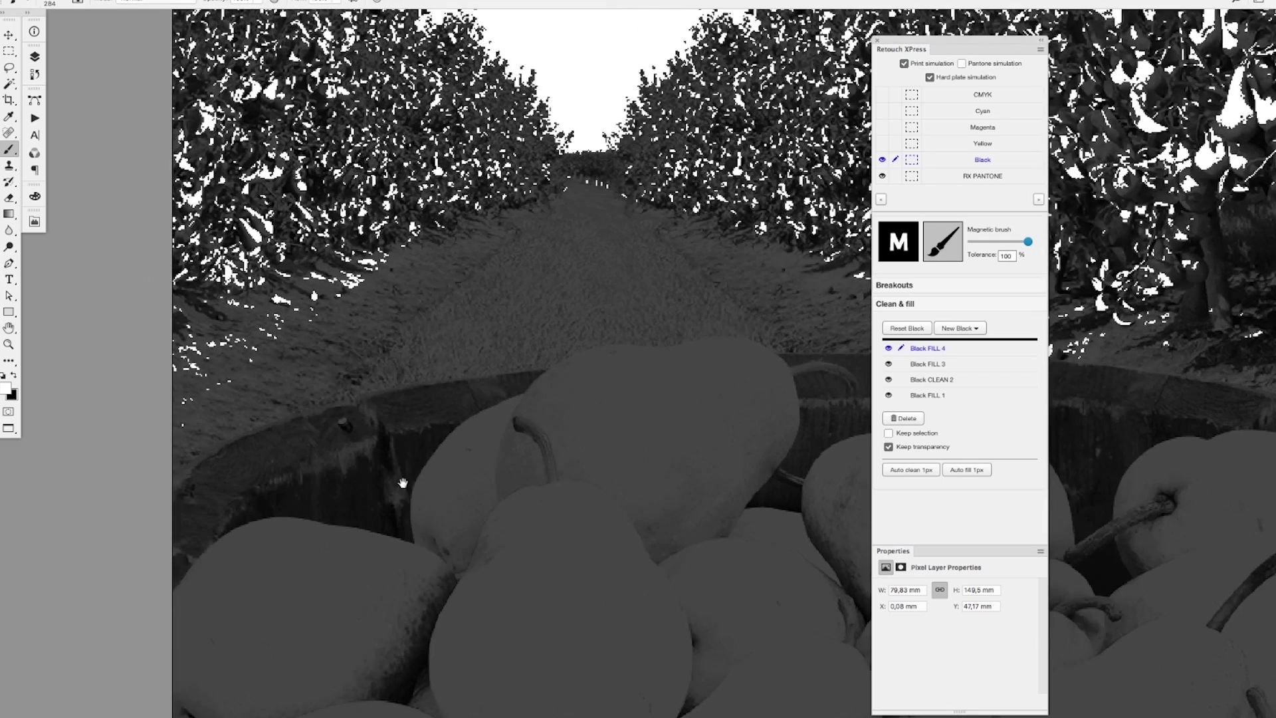
drag(349, 437, 279, 450)
drag(447, 302, 505, 404)
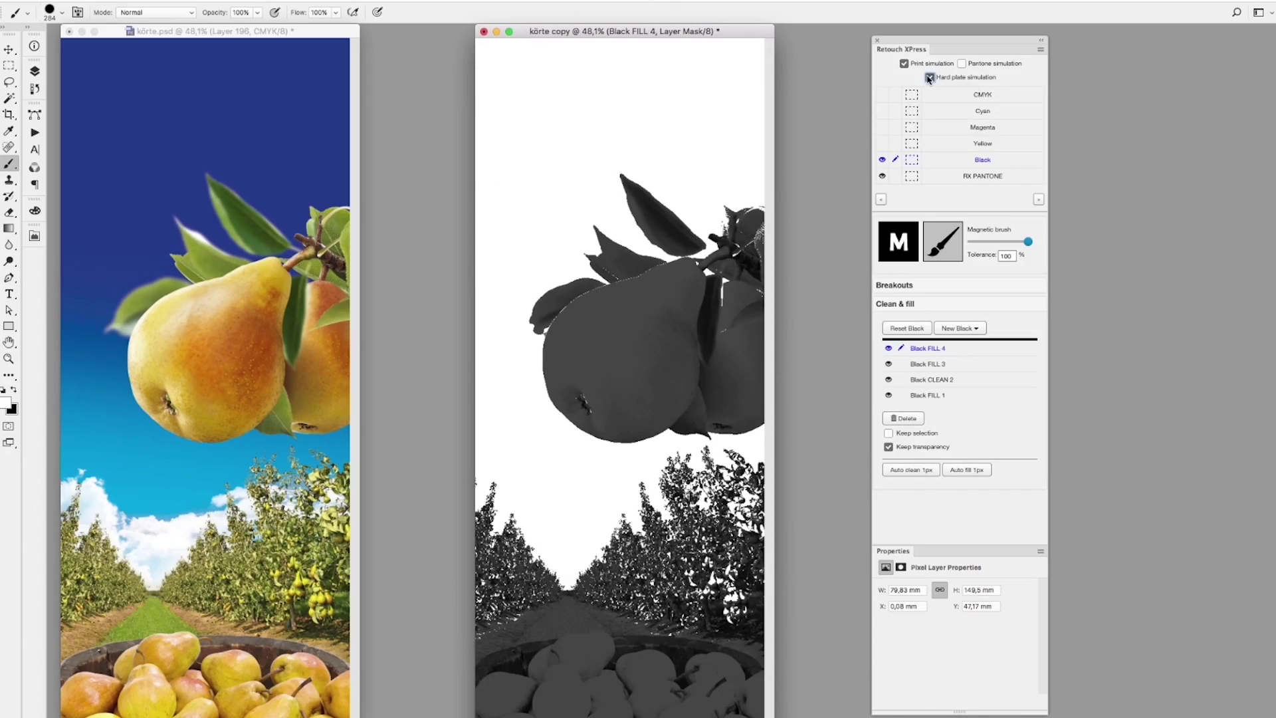
click(929, 78)
click(880, 95)
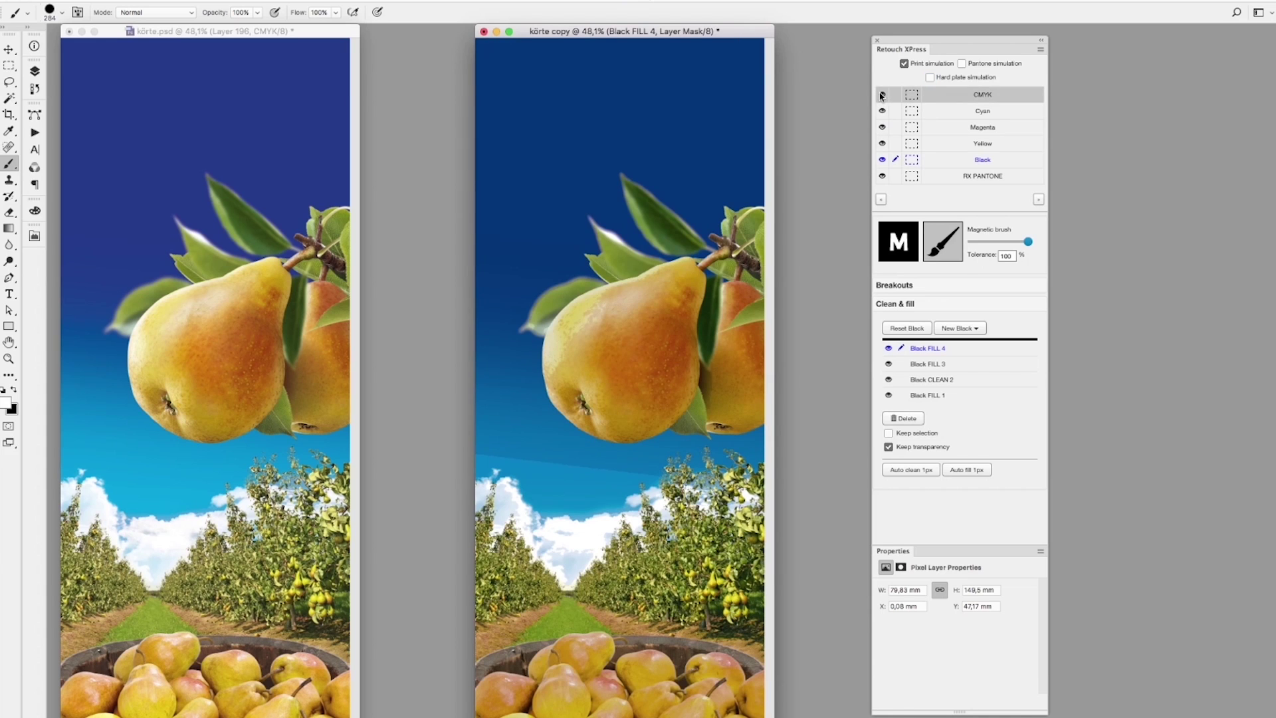
- Add a Fill layer to the Magenta channel and paint it over the hanging pears within the inverted Cyan selection
click(981, 128)
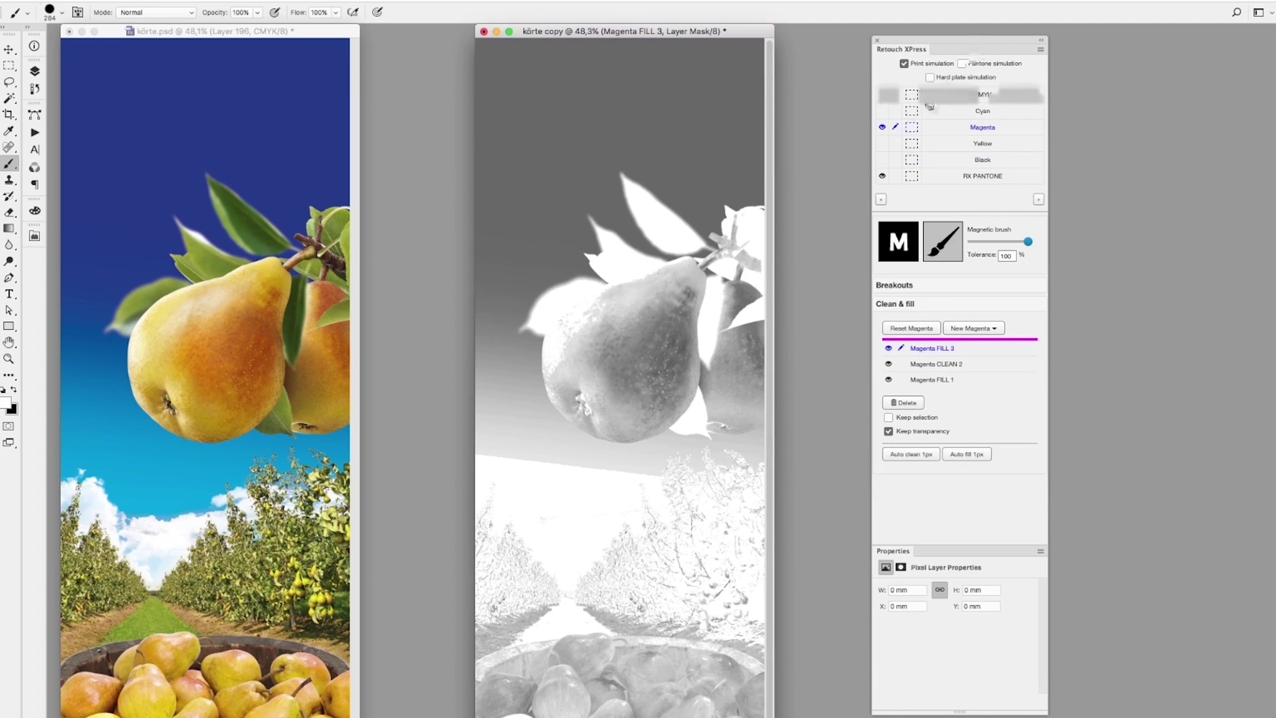
click(914, 111)
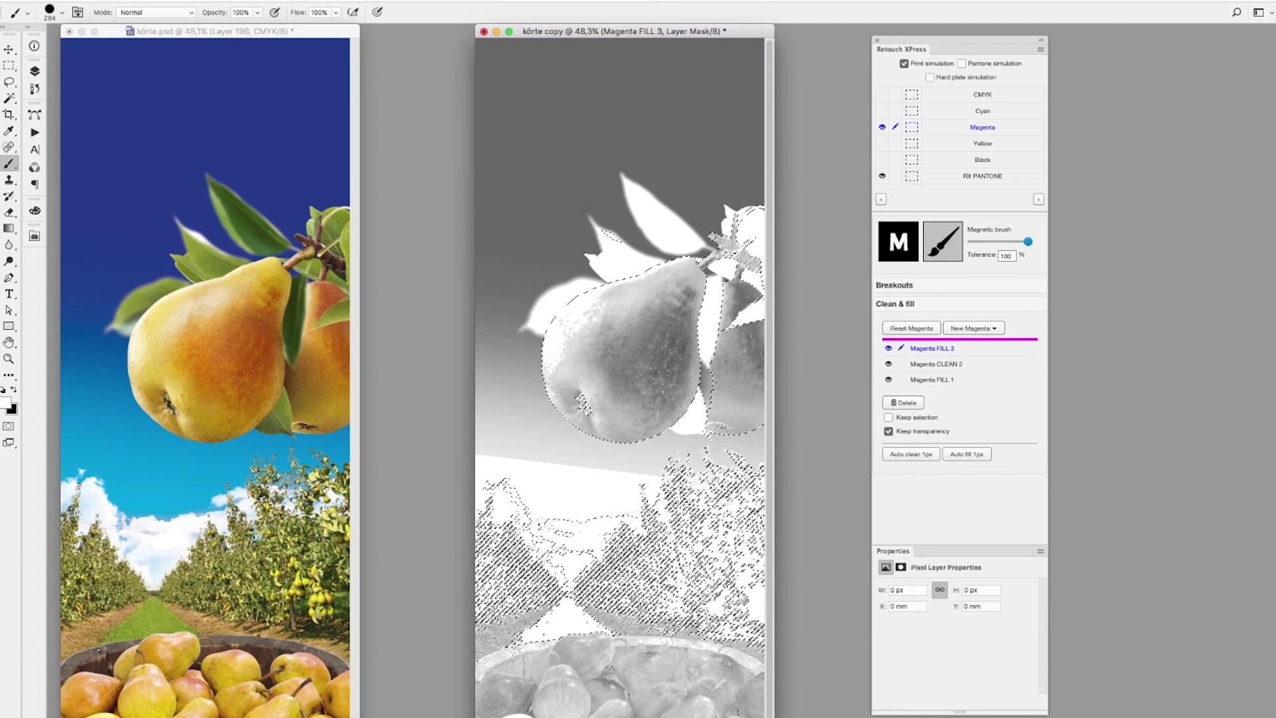
click(263, 0)
click(271, 33)
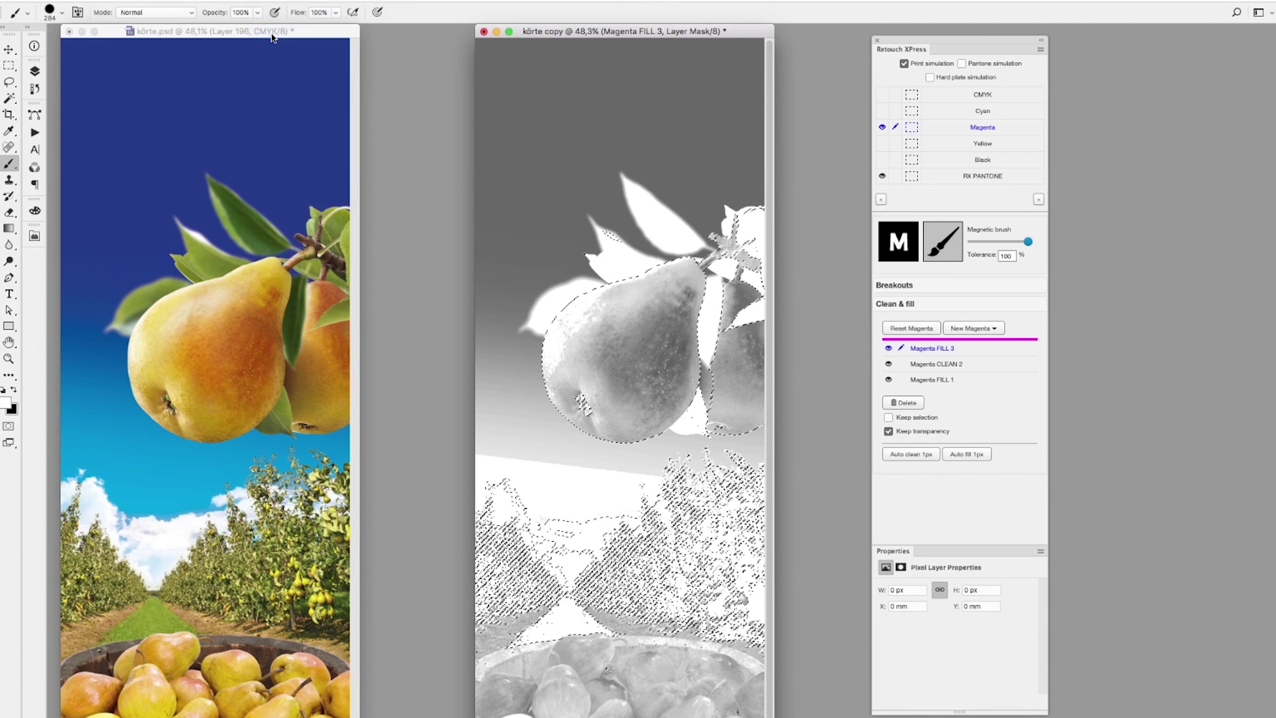
key(ctrl+d)
mouse_move(567, 388)
mouse_down()
mouse_move(575, 349)
mouse_move(604, 320)
mouse_up()
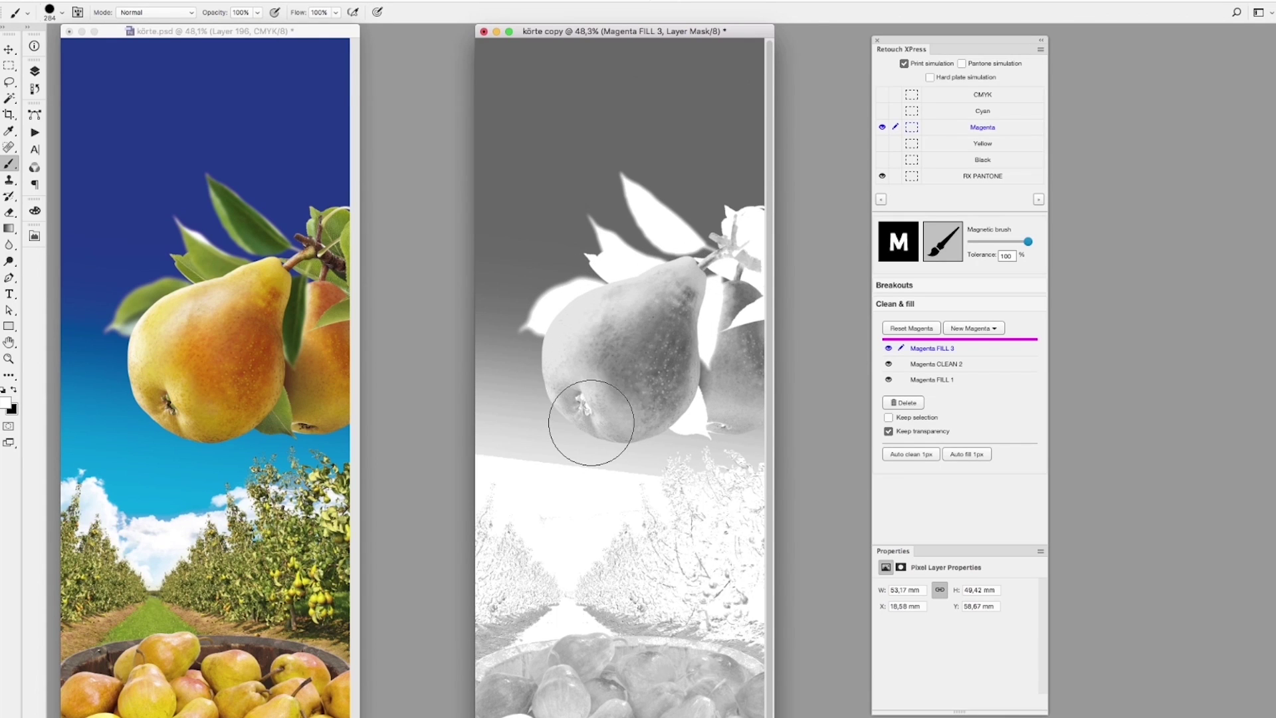
- Add a second breakout to the Cyan channel and set its Levels white point to 189
click(984, 115)
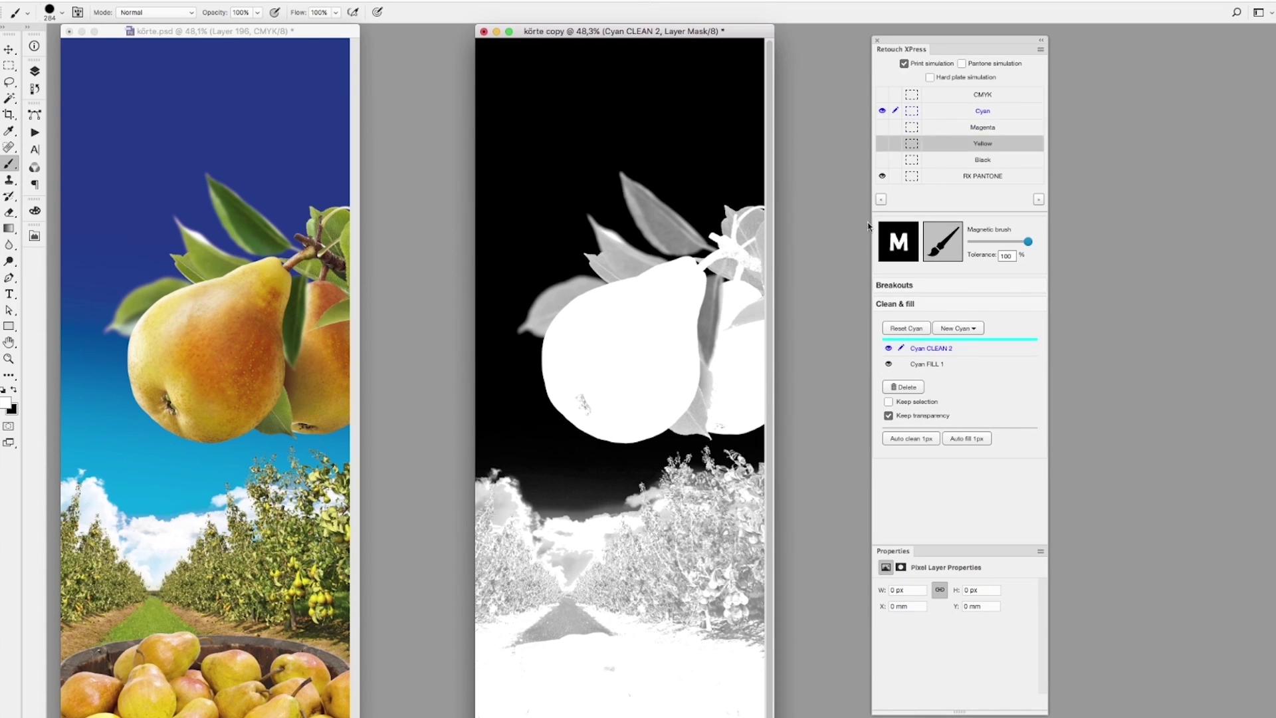
mouse_move(557, 523)
mouse_down()
mouse_move(608, 501)
mouse_move(554, 524)
mouse_up()
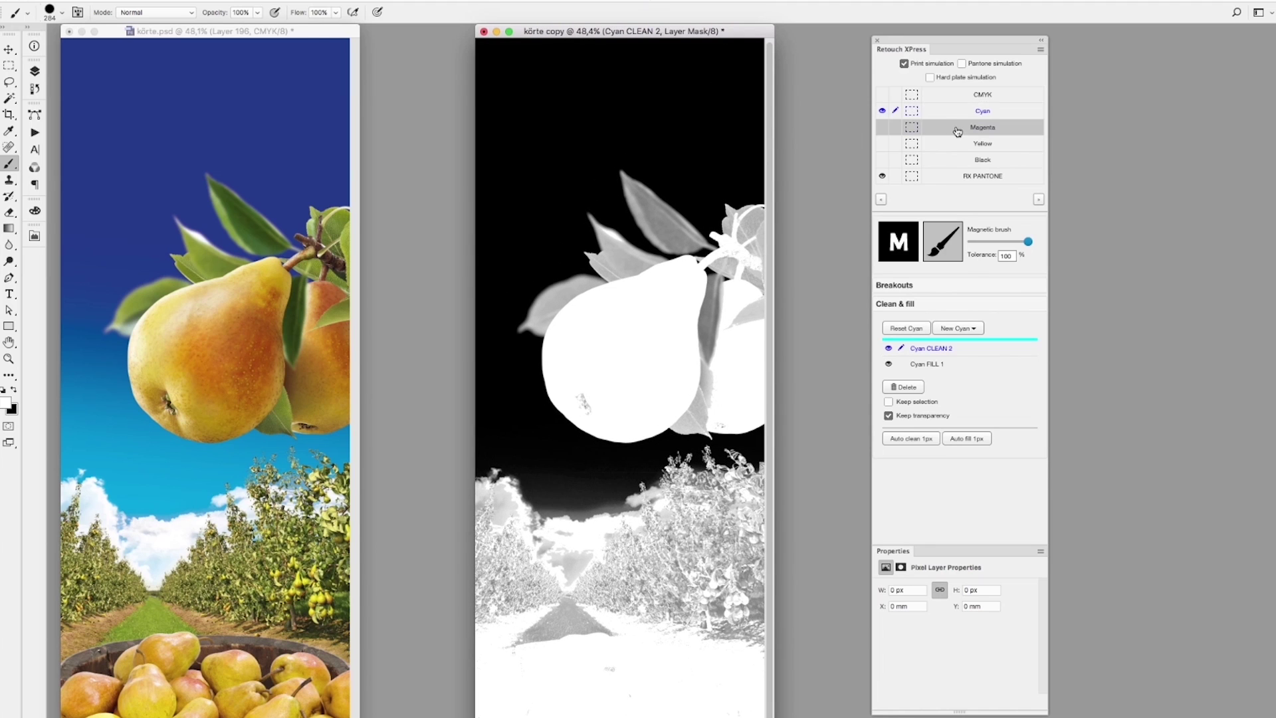
click(893, 289)
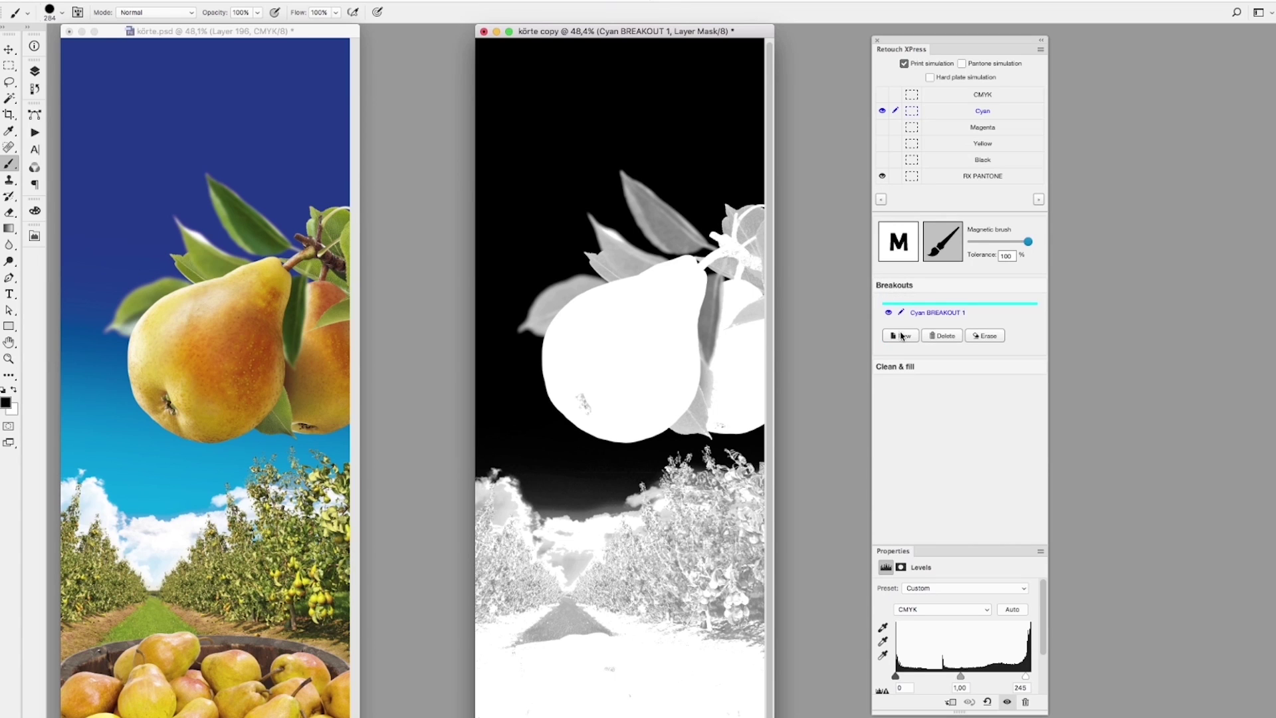
click(913, 337)
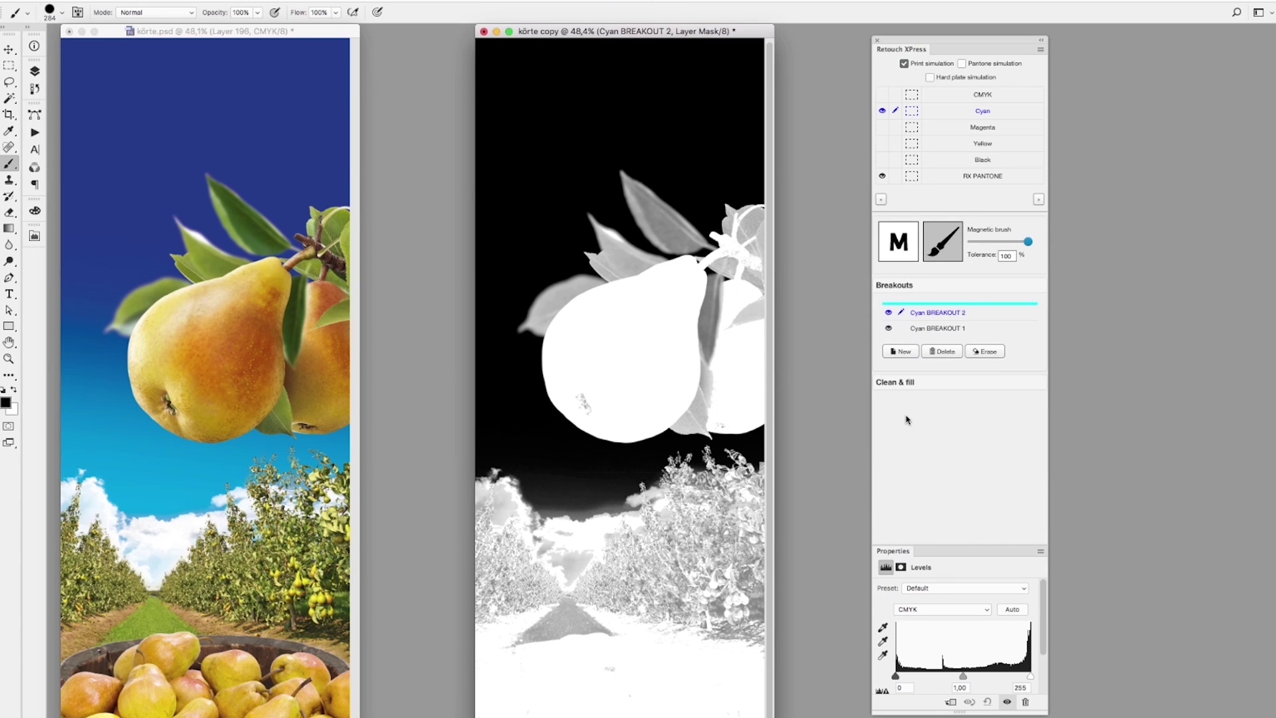
drag(1027, 679, 1000, 679)
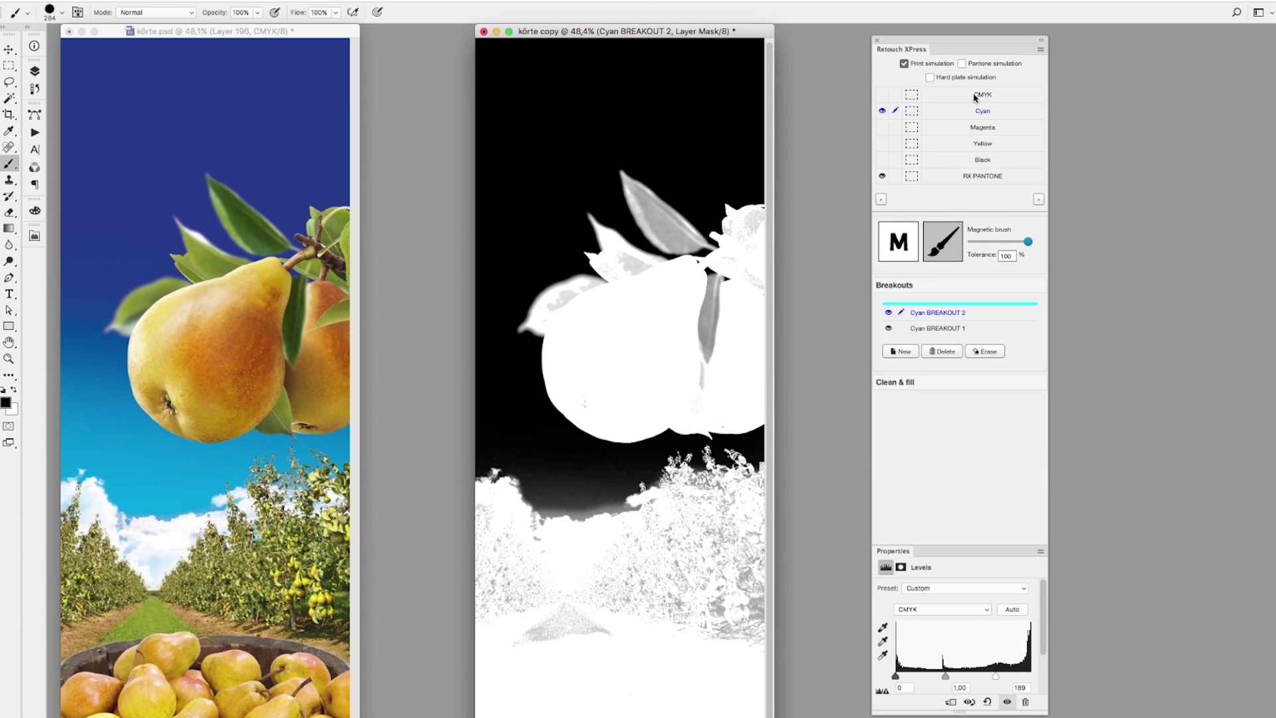
- Slightly lower the Levels white point of the Magenta breakout while inspecting the sky edge below the pears
click(983, 128)
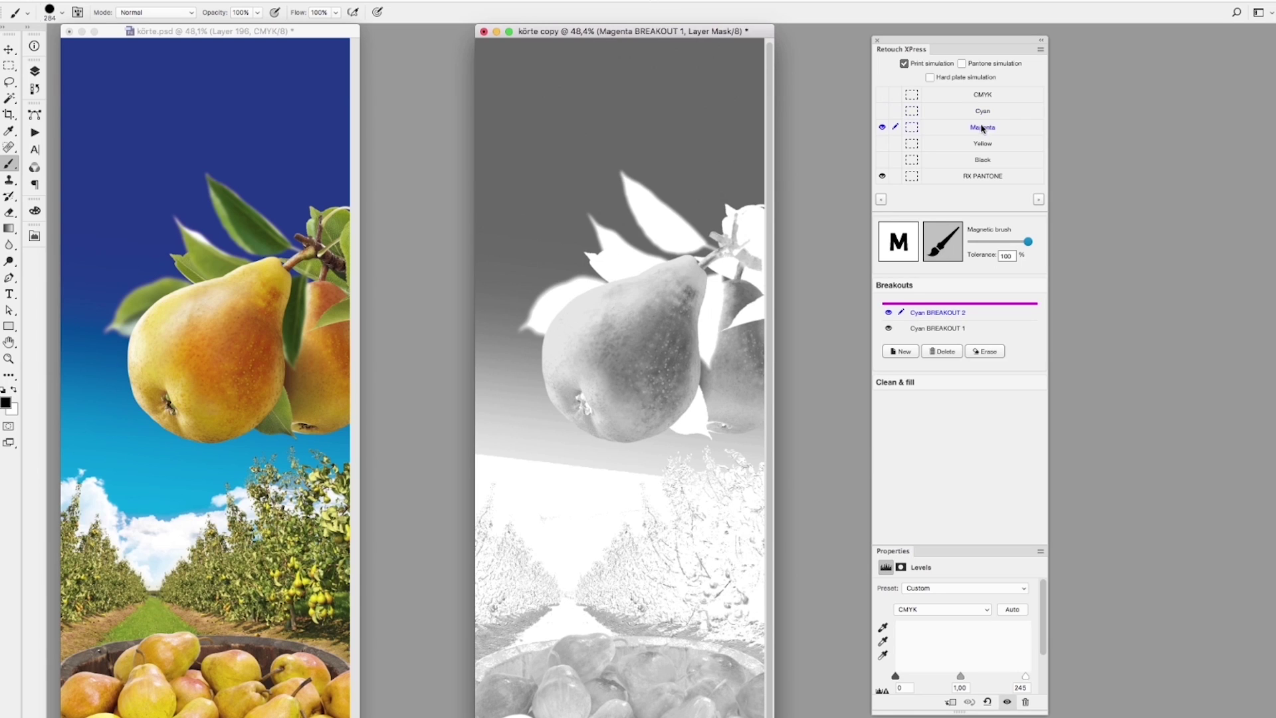
key(f)
drag(512, 331, 404, 293)
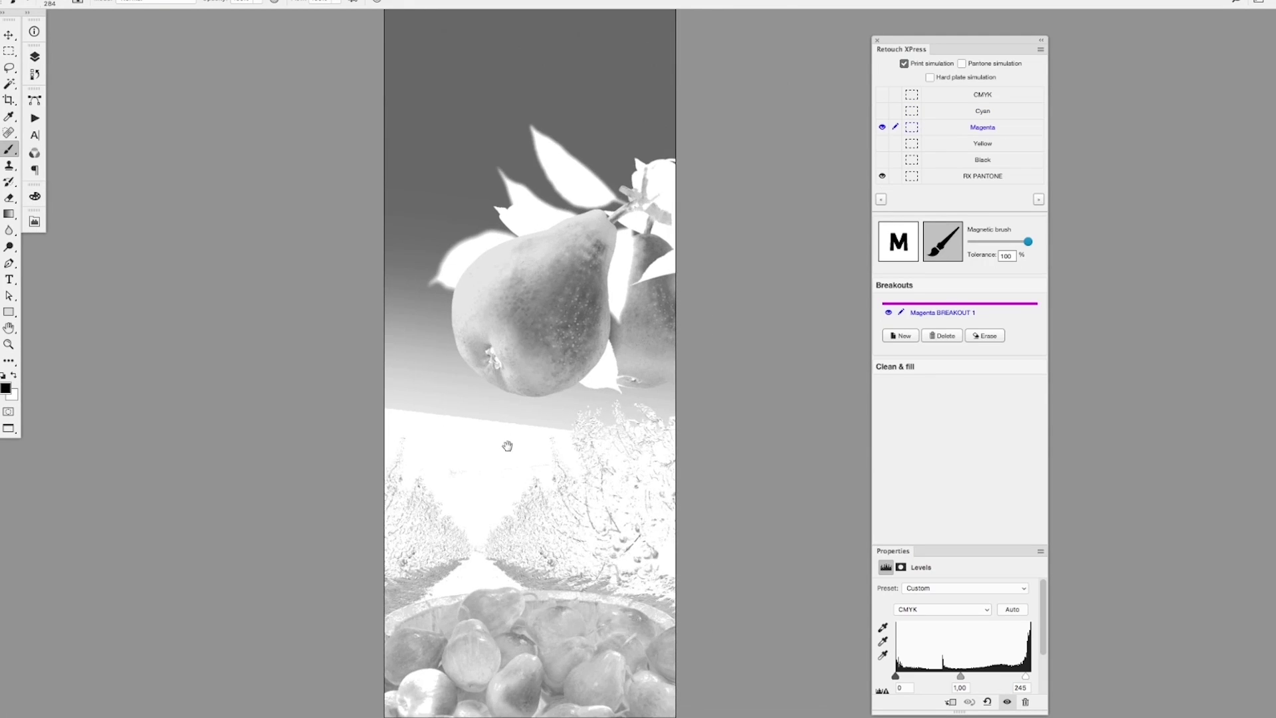
drag(565, 395, 626, 367)
drag(549, 441, 462, 367)
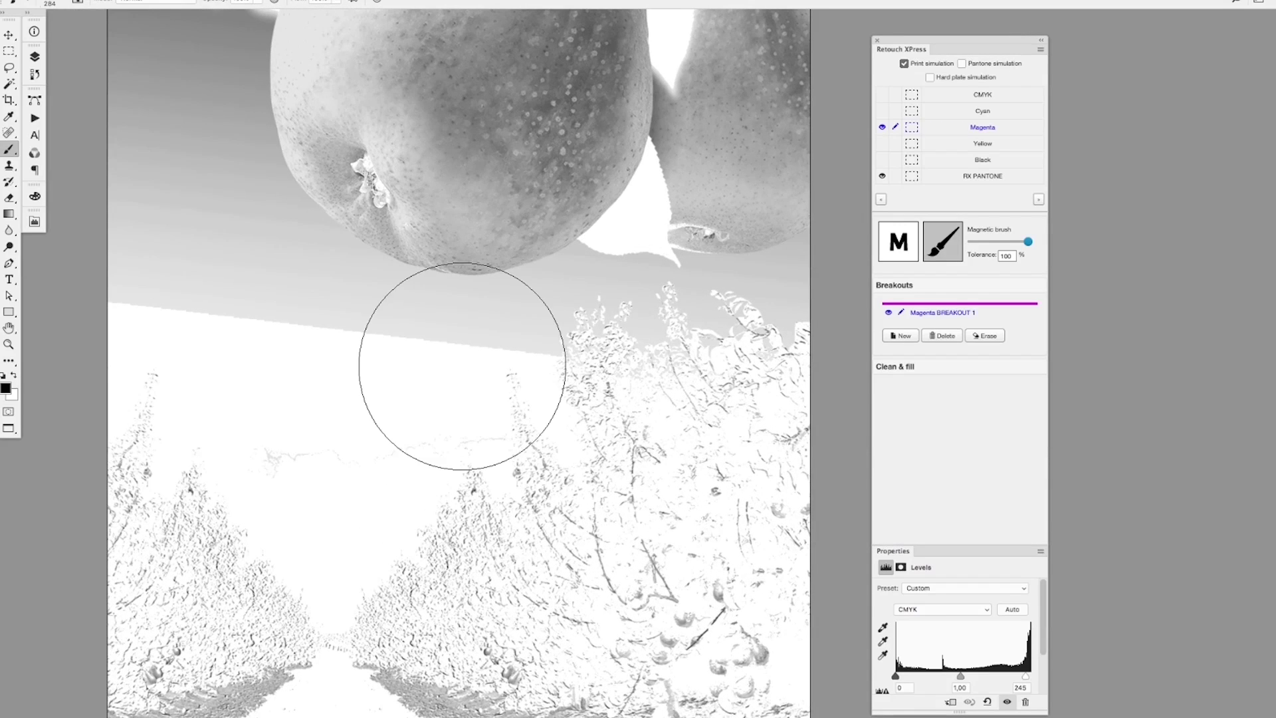
mouse_move(1027, 679)
mouse_down()
mouse_move(1014, 682)
mouse_move(1024, 680)
mouse_up()
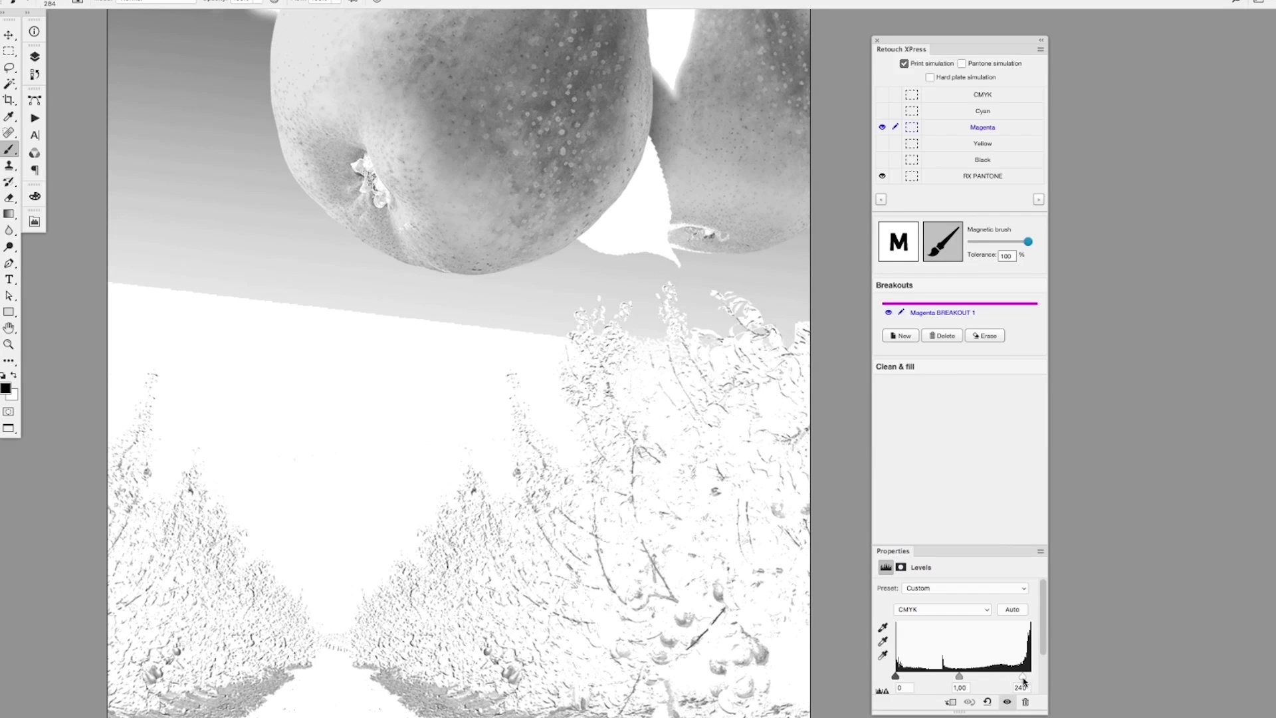
- Load the Cyan selection and paint the top Magenta fill layer with a 159 px brush to extend the lower sky down to the clouds
click(900, 369)
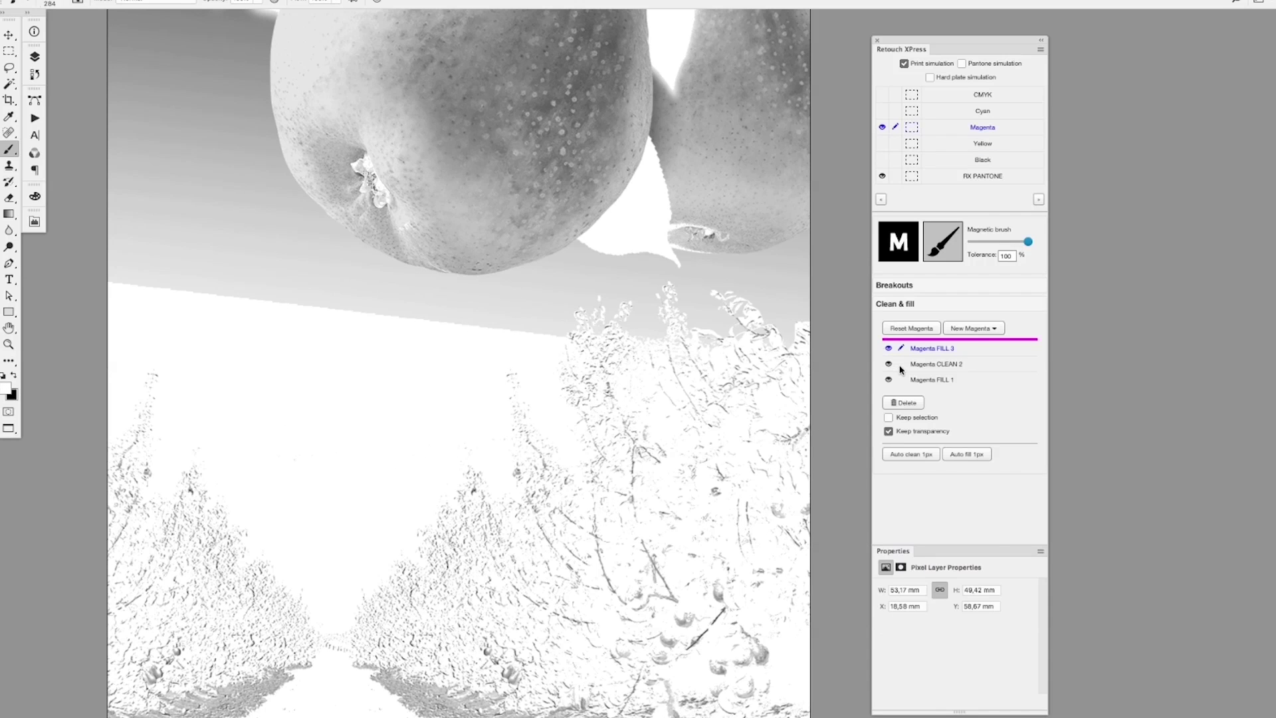
click(911, 110)
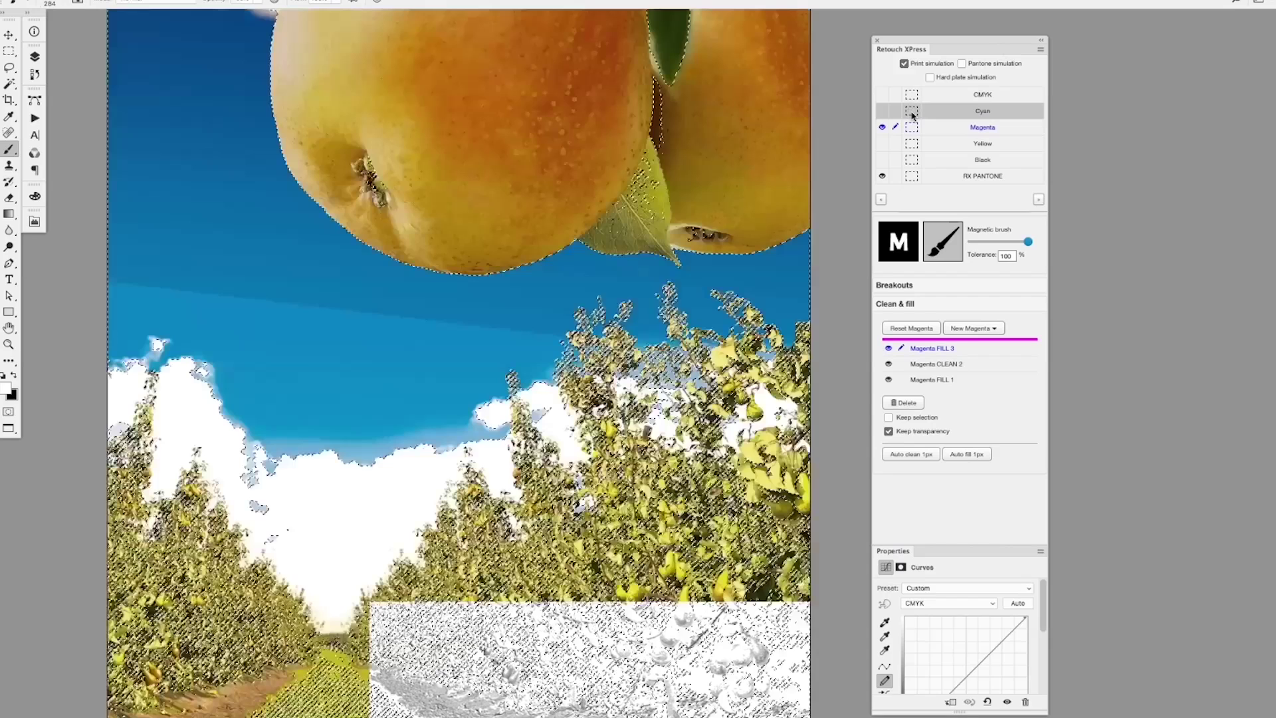
right_click(286, 305)
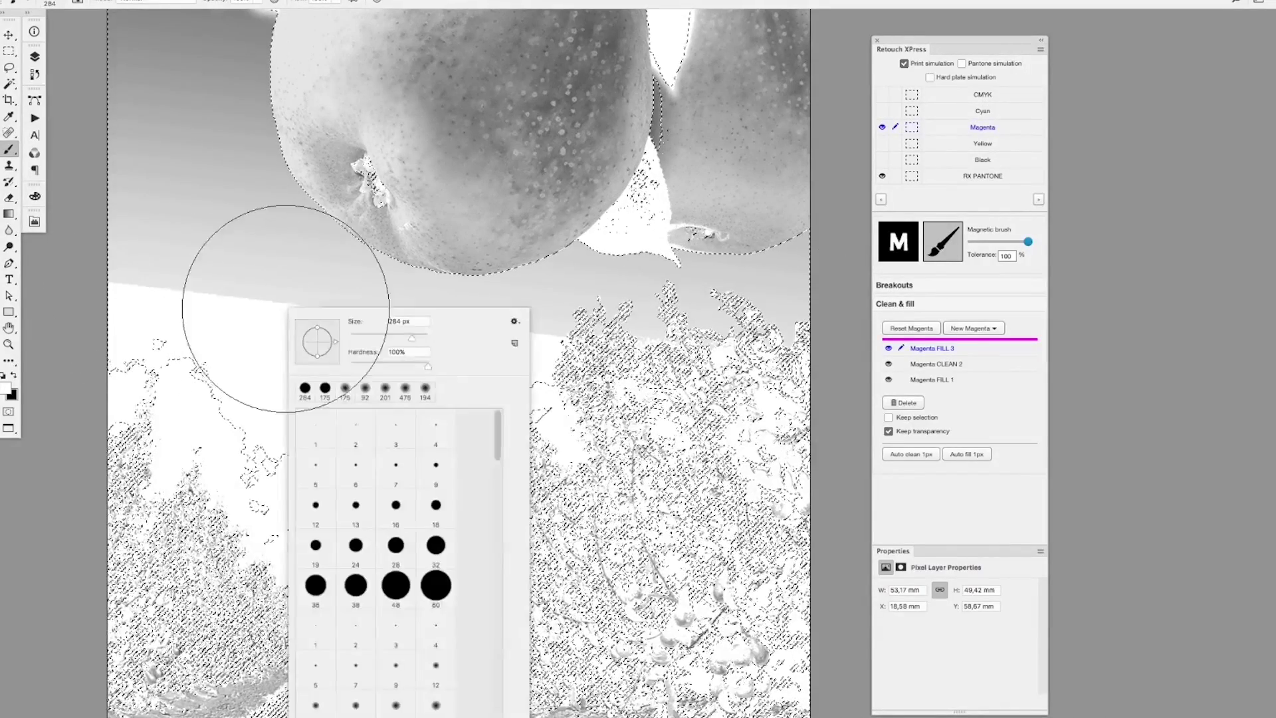
drag(410, 338, 400, 339)
key(Return)
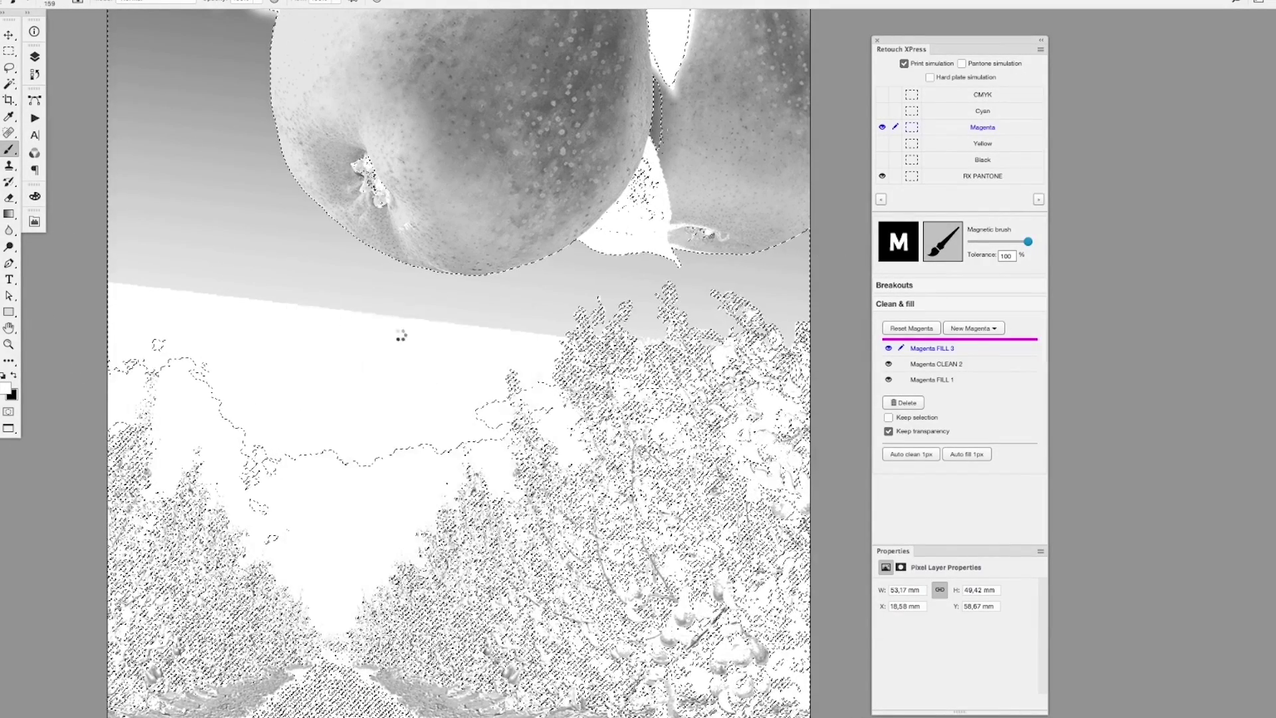
key(super+h)
mouse_move(137, 304)
mouse_down()
mouse_move(225, 343)
mouse_move(305, 422)
mouse_move(353, 442)
mouse_move(390, 438)
mouse_move(509, 377)
mouse_move(672, 273)
mouse_move(781, 279)
mouse_move(825, 297)
mouse_move(828, 369)
mouse_up()
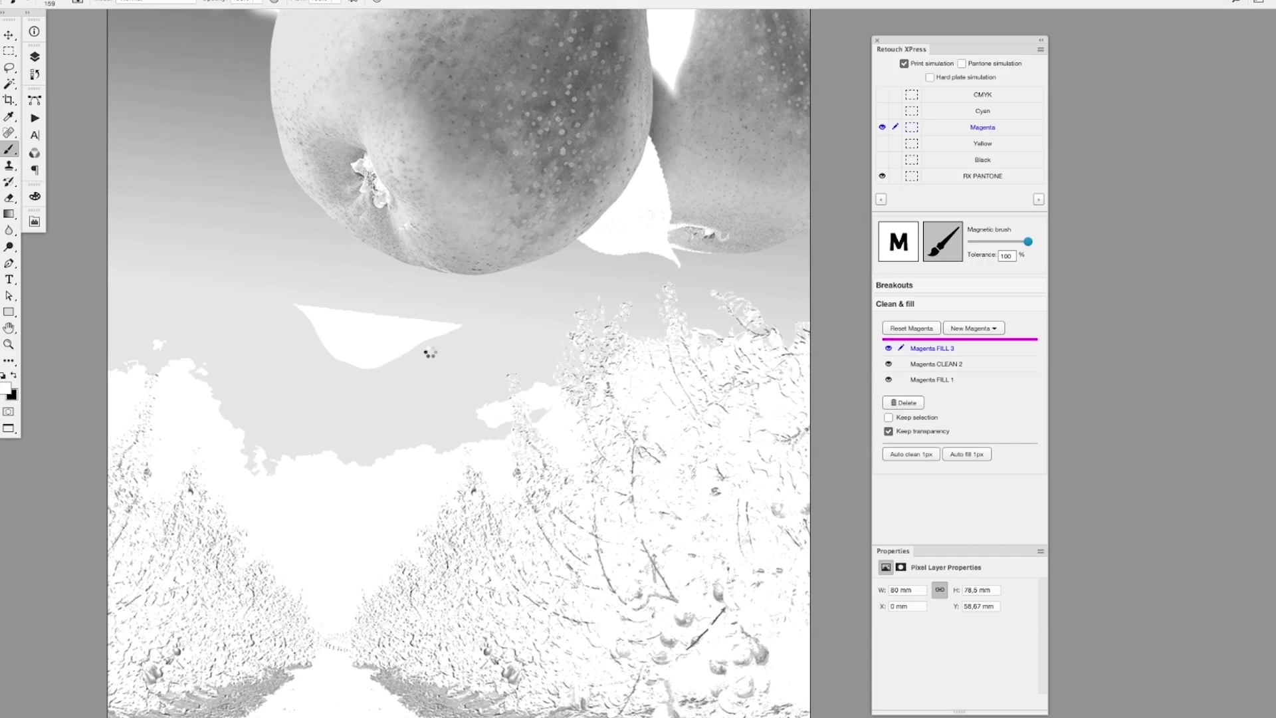
mouse_move(313, 319)
mouse_down()
mouse_move(410, 337)
mouse_move(342, 325)
mouse_move(313, 336)
mouse_up()
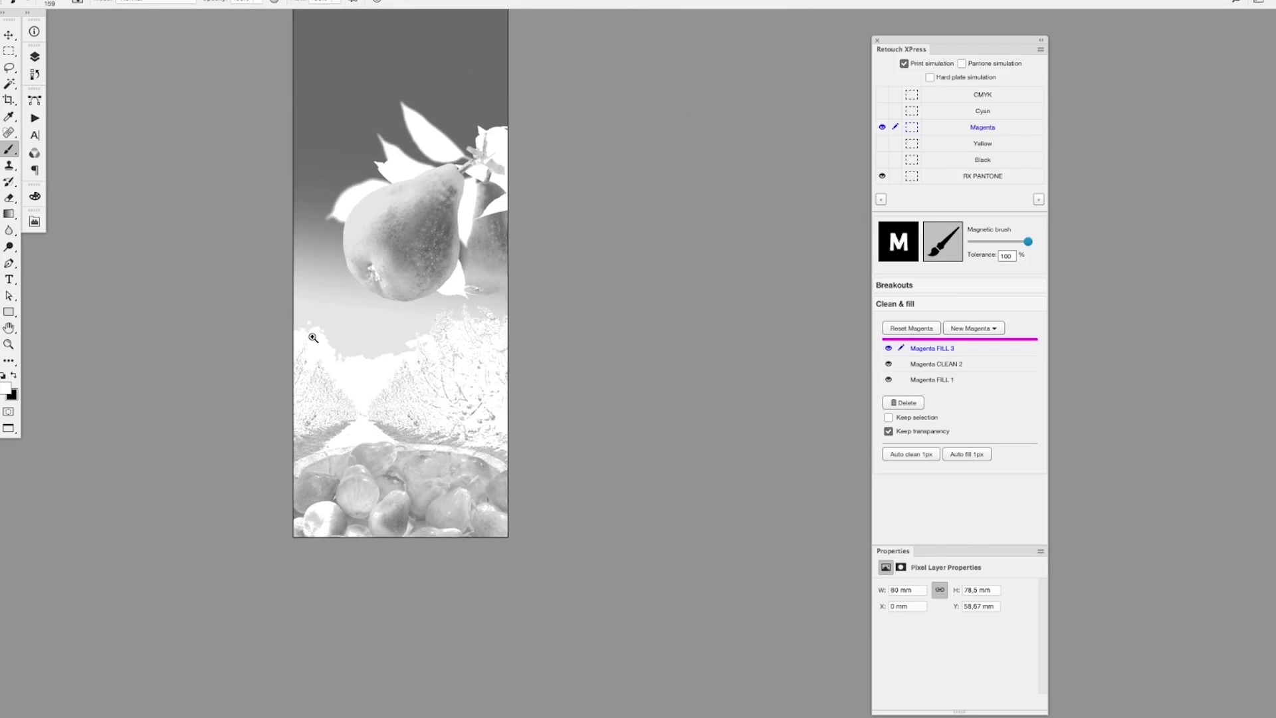
- Inspect the whole filled Magenta channel in full-screen view, and display the CMYK composite
drag(490, 422, 567, 465)
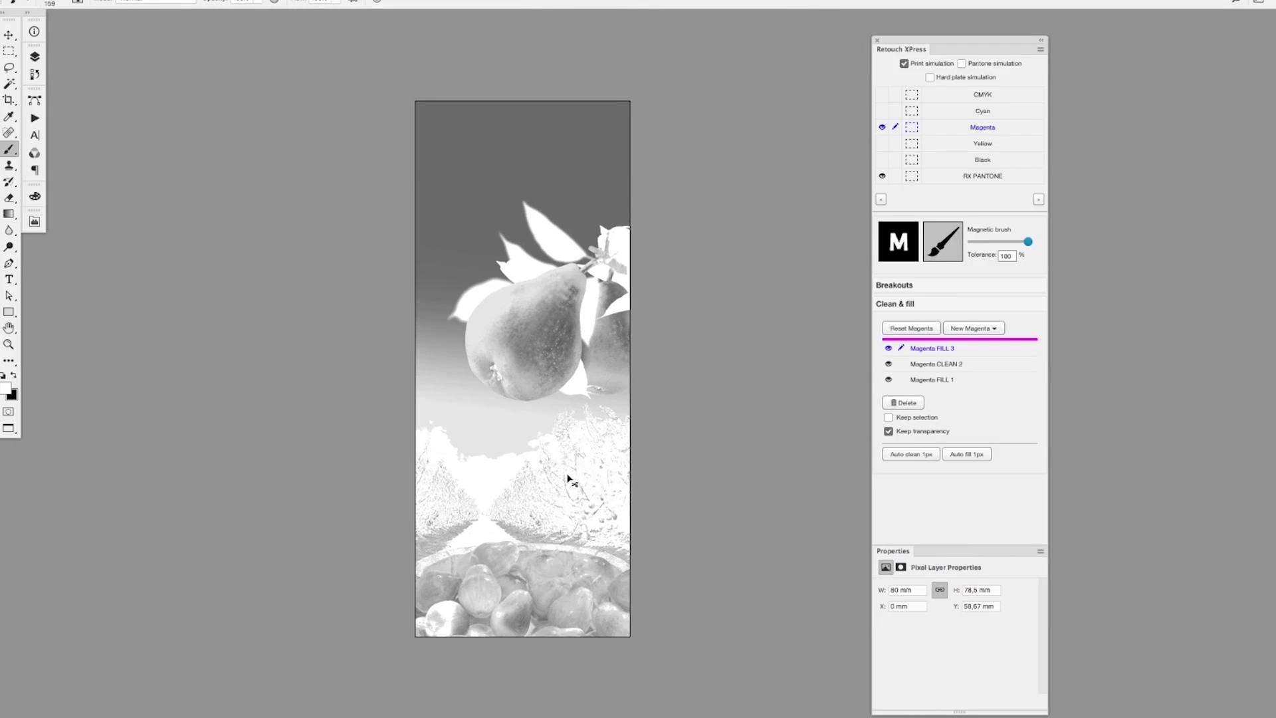
key(super+0)
key(f)
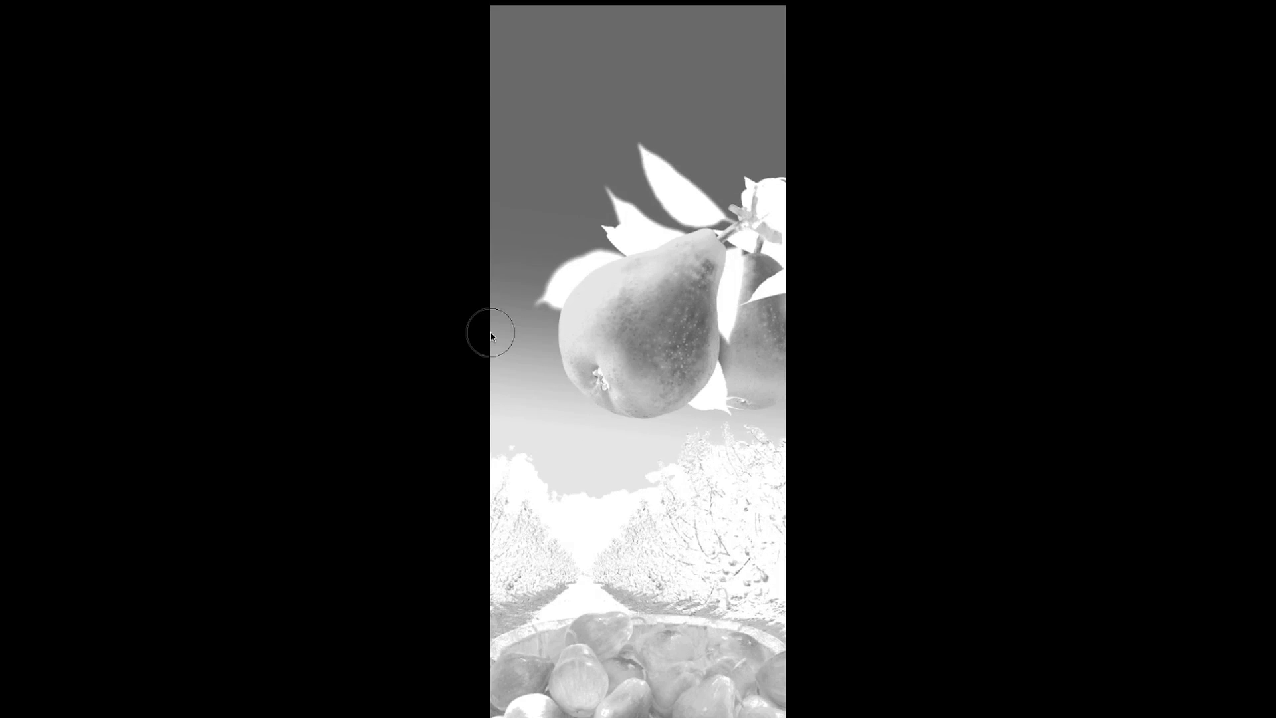
key(f)
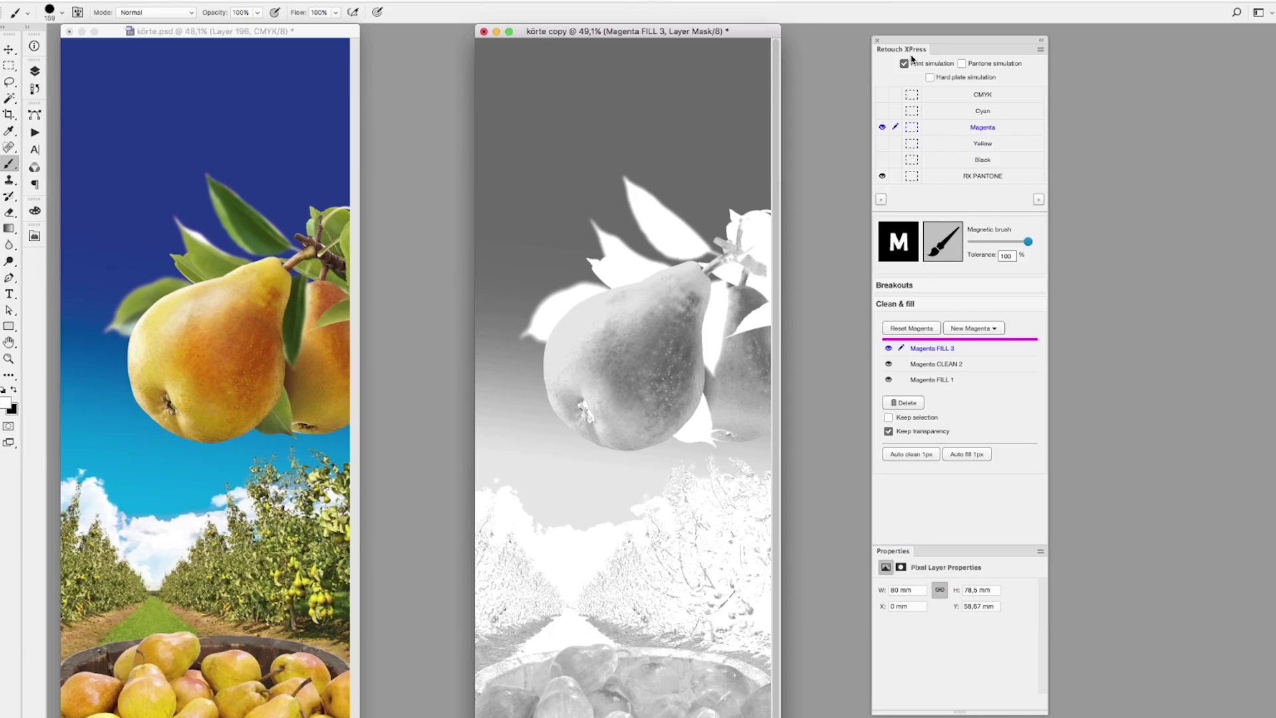
click(880, 97)
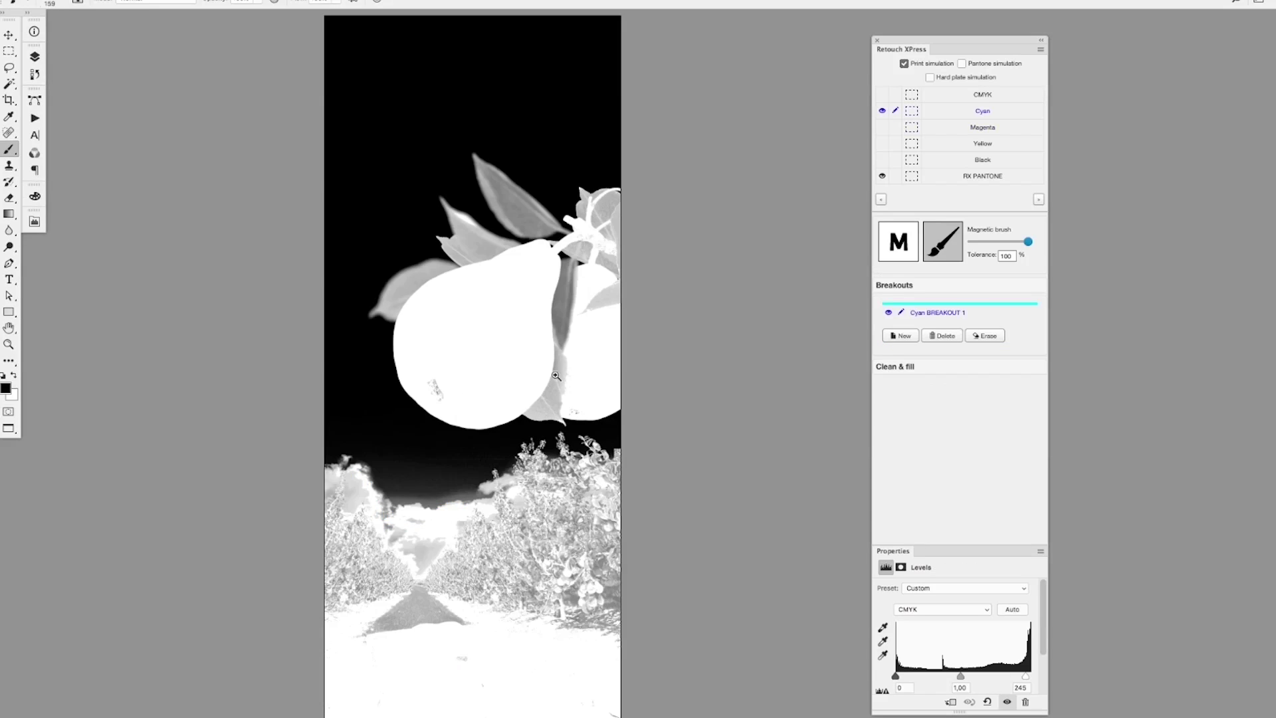
- Examine the leaf area between the hanging pears in the Cyan and Magenta channels, using hard plate simulation for Magenta
drag(562, 371, 645, 321)
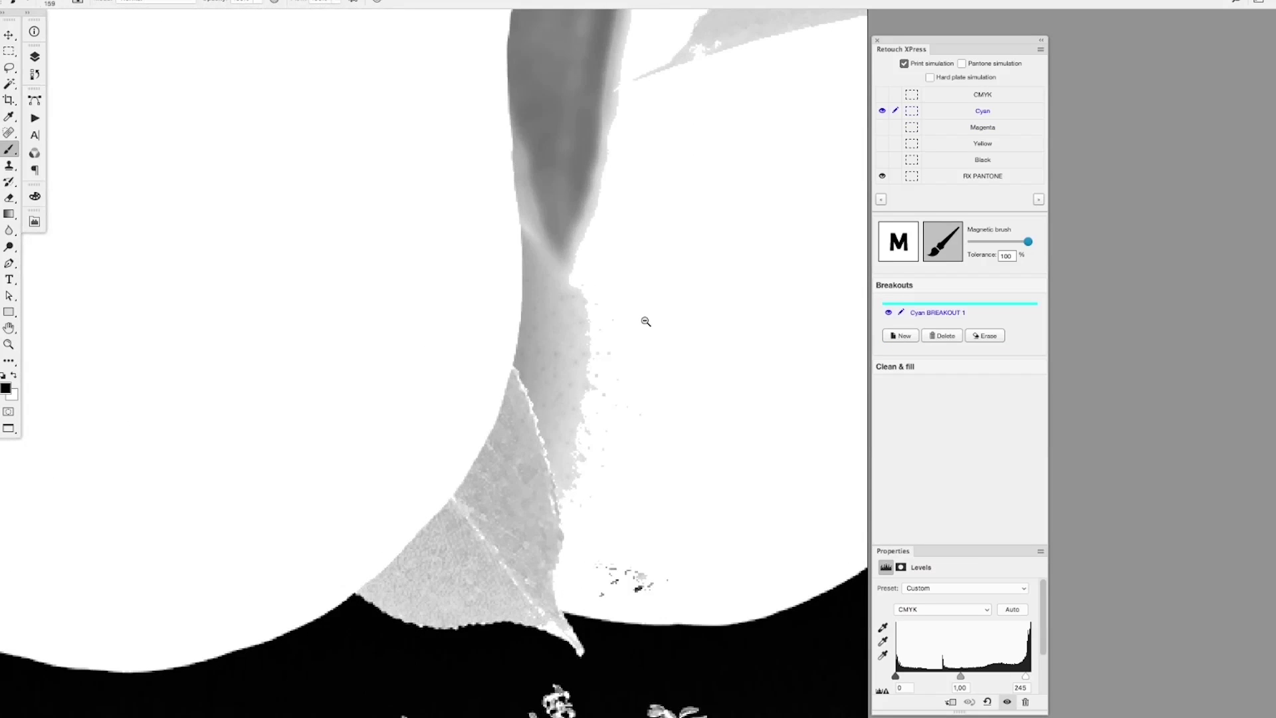
click(996, 126)
click(955, 77)
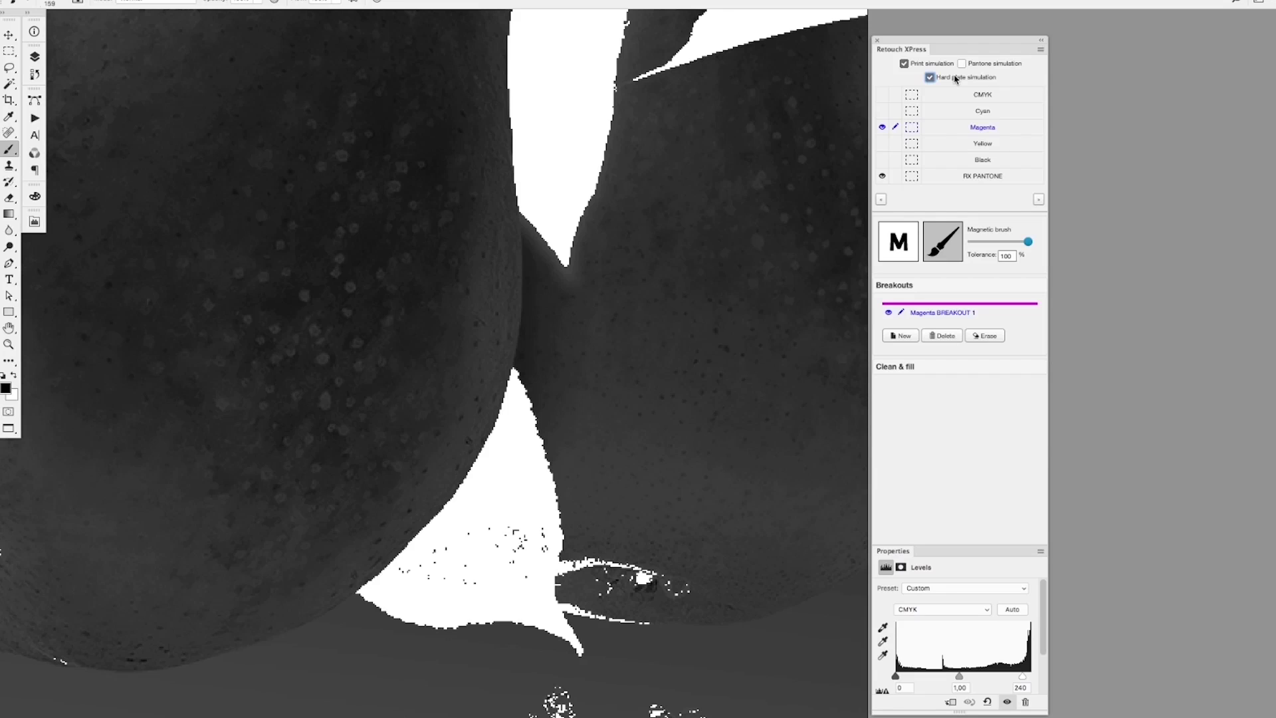
click(905, 370)
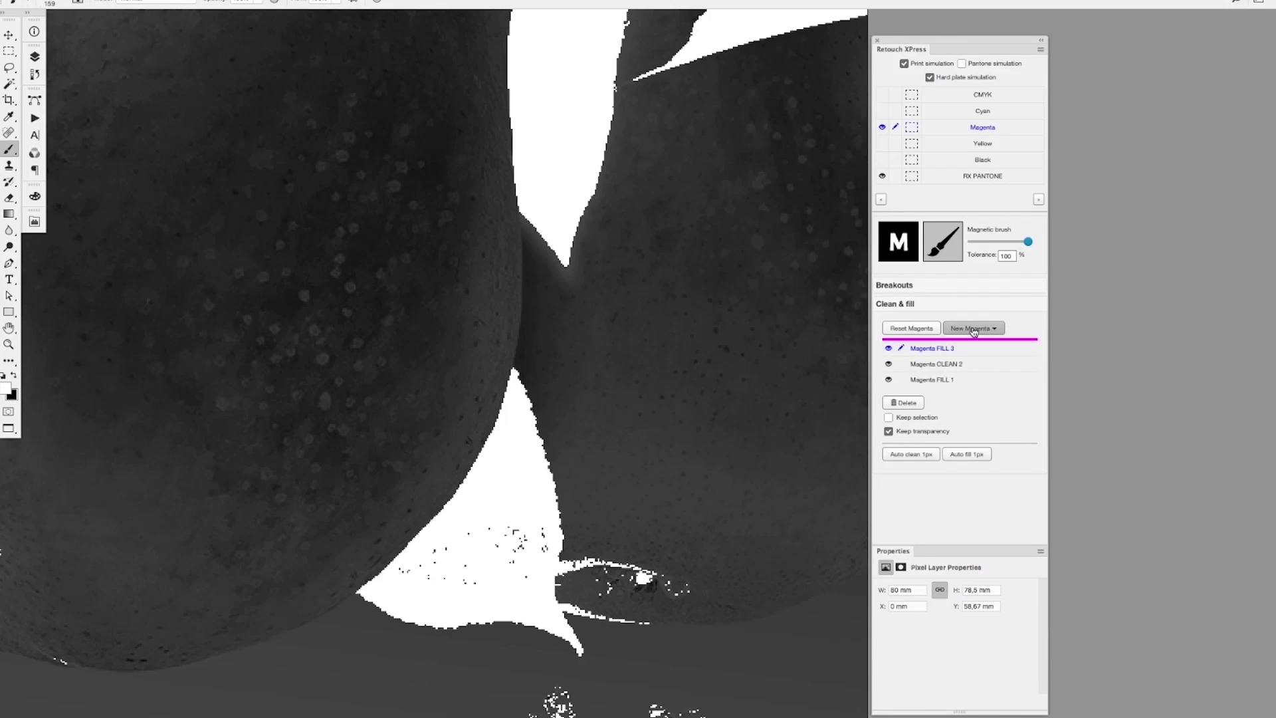
click(973, 329)
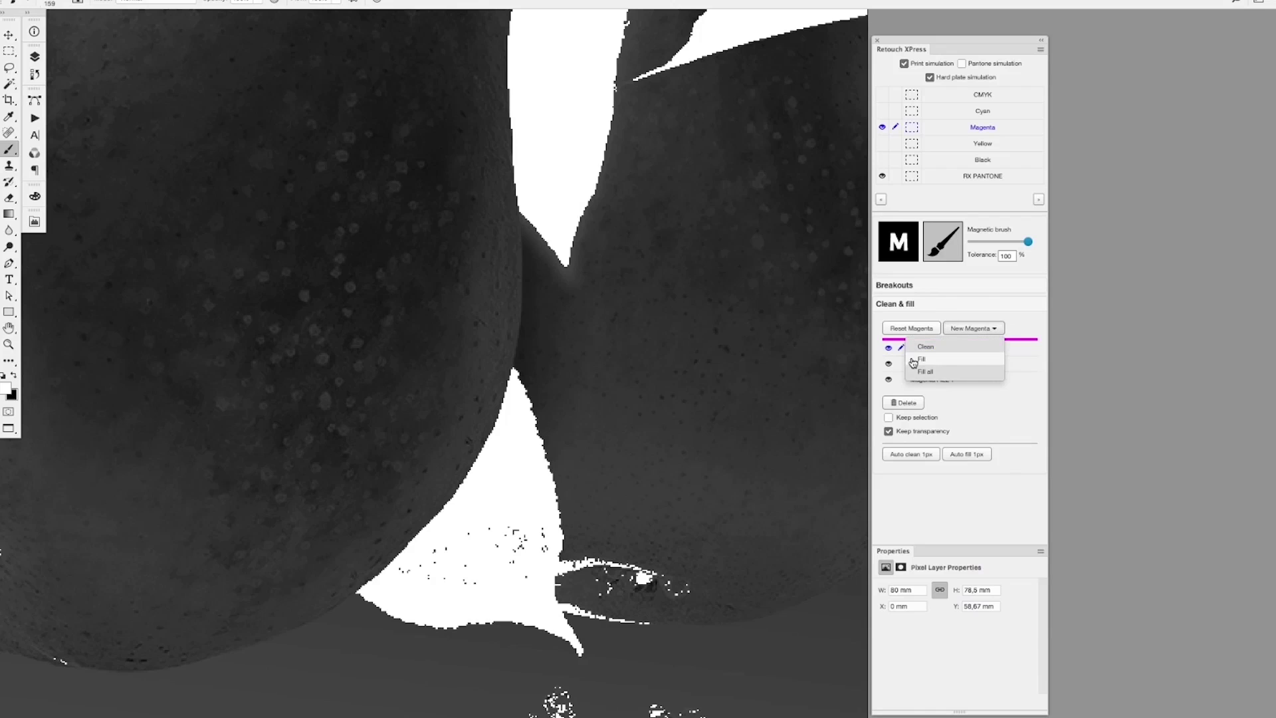
- Add a Clean layer to the Cyan channel and erase the stray tone between the leaves on the rear pear within the Magenta selection
click(912, 111)
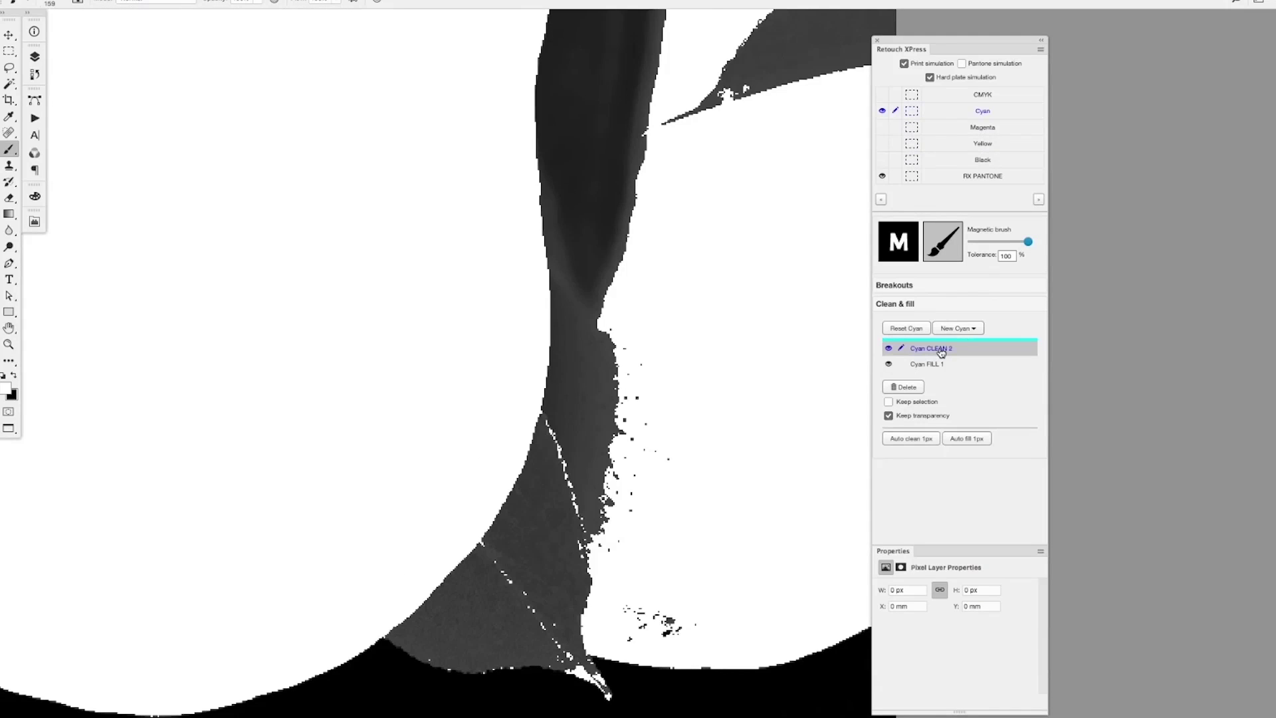
click(910, 127)
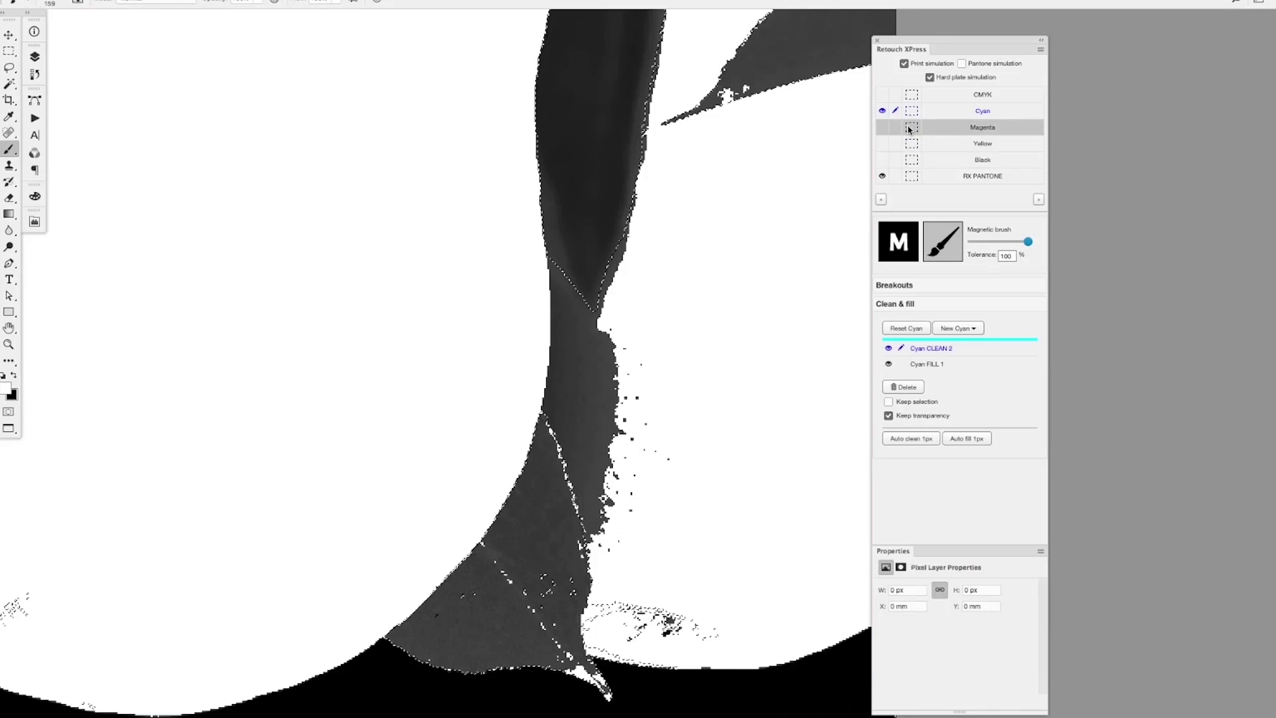
mouse_move(634, 453)
mouse_down()
mouse_move(559, 411)
mouse_move(548, 303)
mouse_move(627, 457)
mouse_up()
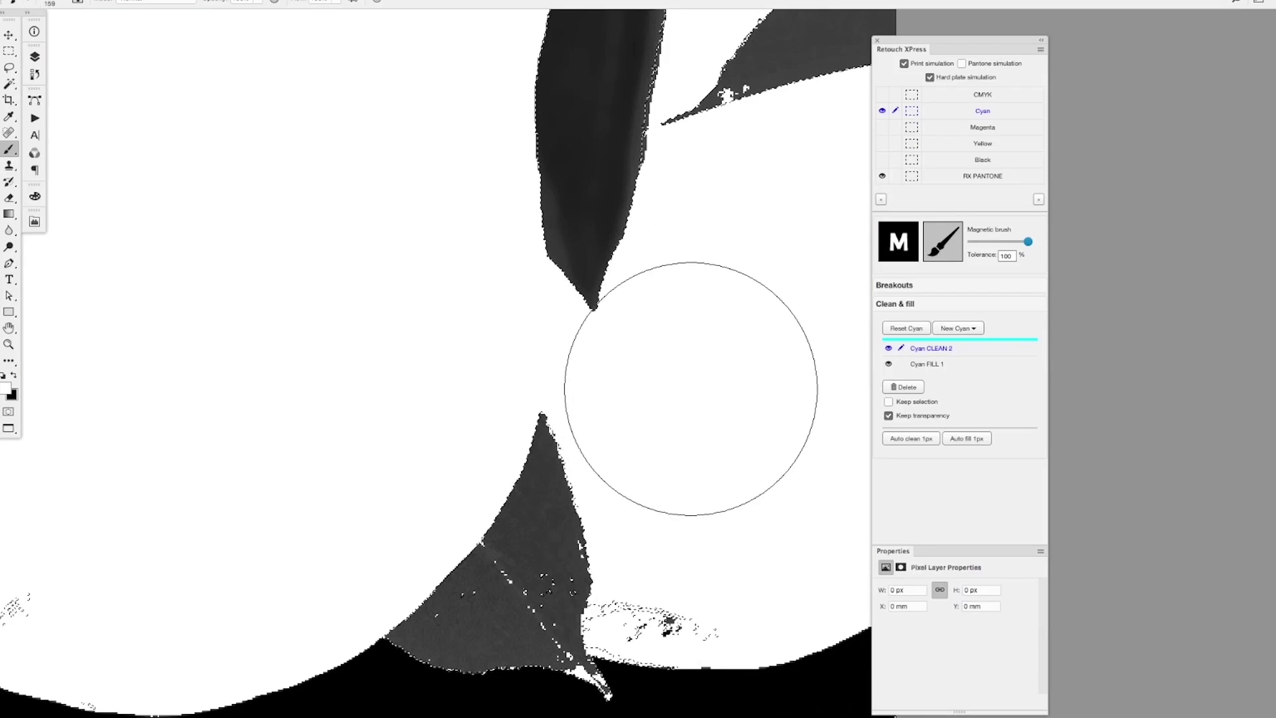
mouse_move(696, 370)
mouse_down()
mouse_move(500, 413)
mouse_move(547, 400)
mouse_move(570, 362)
mouse_move(563, 271)
mouse_move(566, 299)
mouse_up()
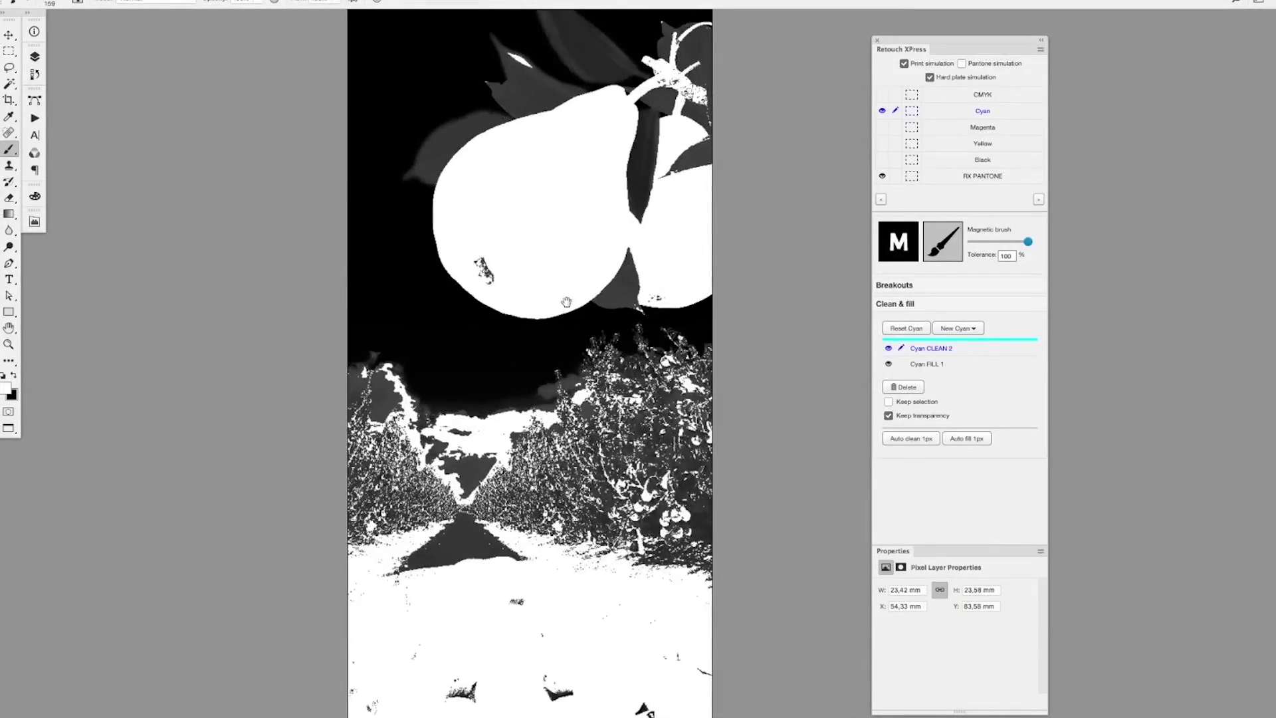
- Clean the remaining Cyan specks off the pear basket with a 348 px brush, and apply the 1 px auto clean and auto fill
drag(558, 518, 532, 358)
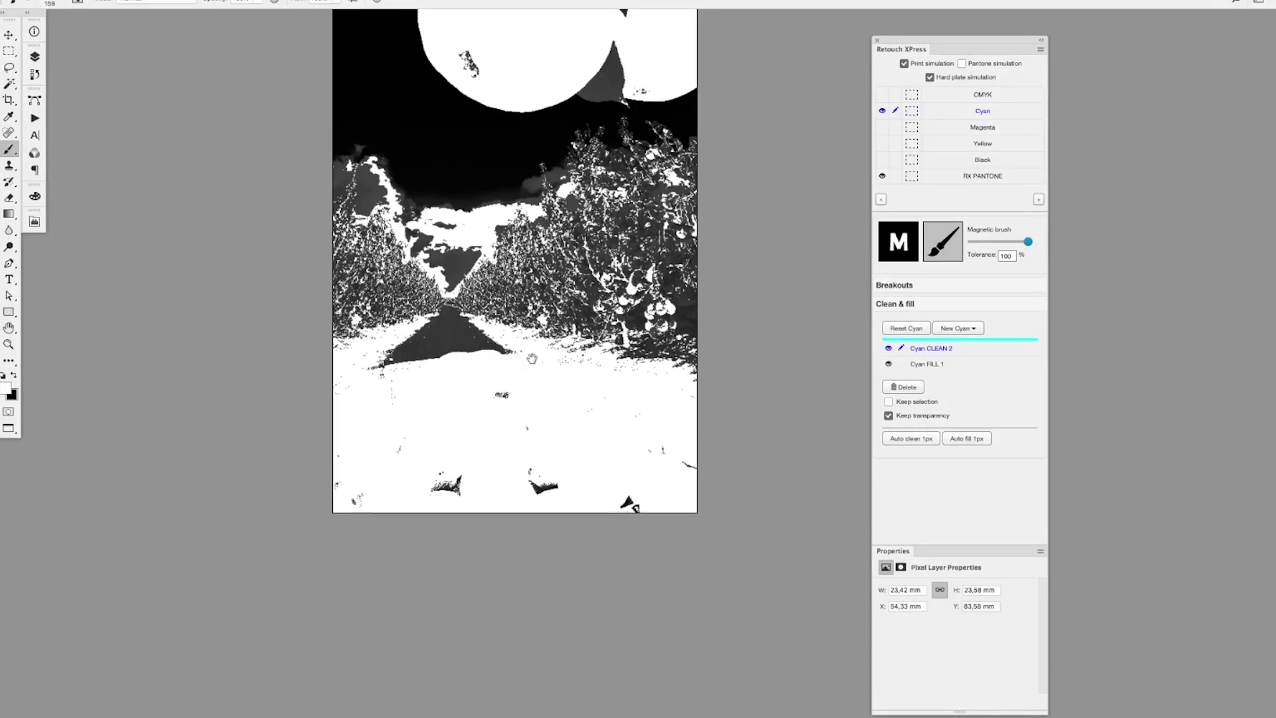
right_click(544, 428)
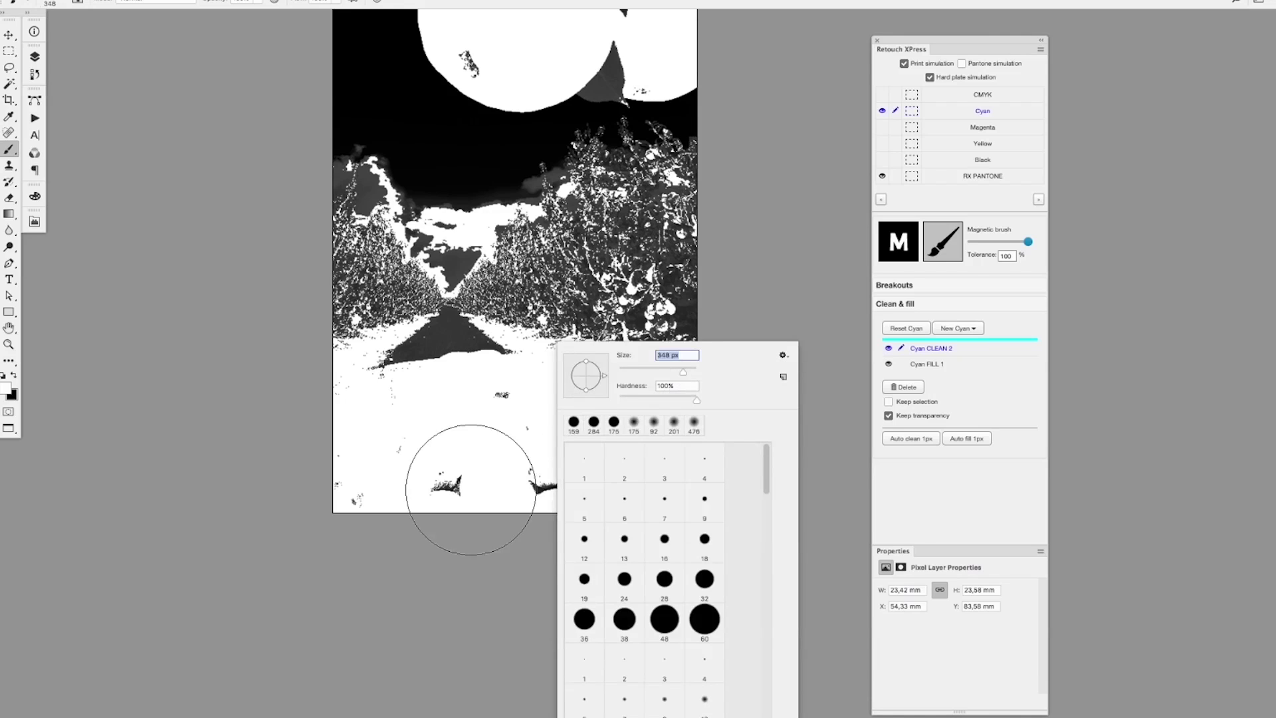
mouse_move(283, 512)
mouse_down()
mouse_move(383, 493)
mouse_move(669, 489)
mouse_move(476, 447)
mouse_move(360, 454)
mouse_move(434, 461)
mouse_up()
drag(513, 329, 627, 272)
mouse_move(397, 475)
mouse_down()
mouse_move(656, 582)
mouse_move(461, 519)
mouse_move(363, 510)
mouse_up()
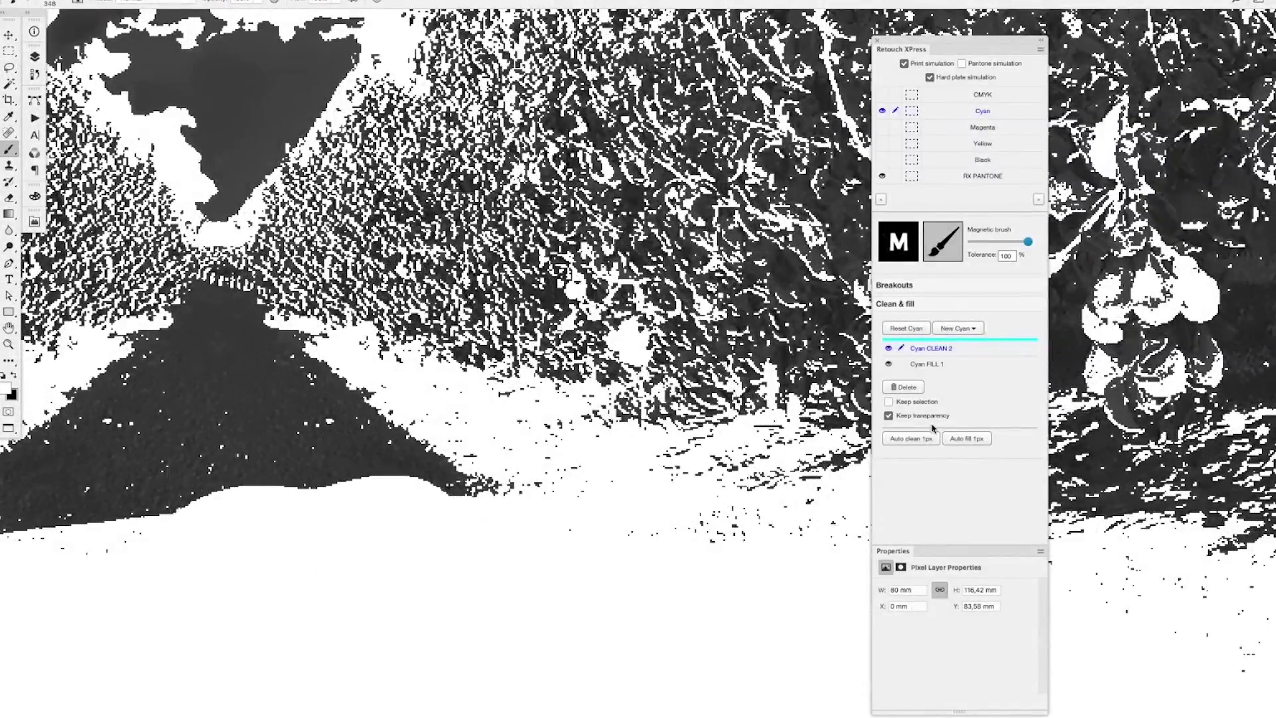
click(924, 439)
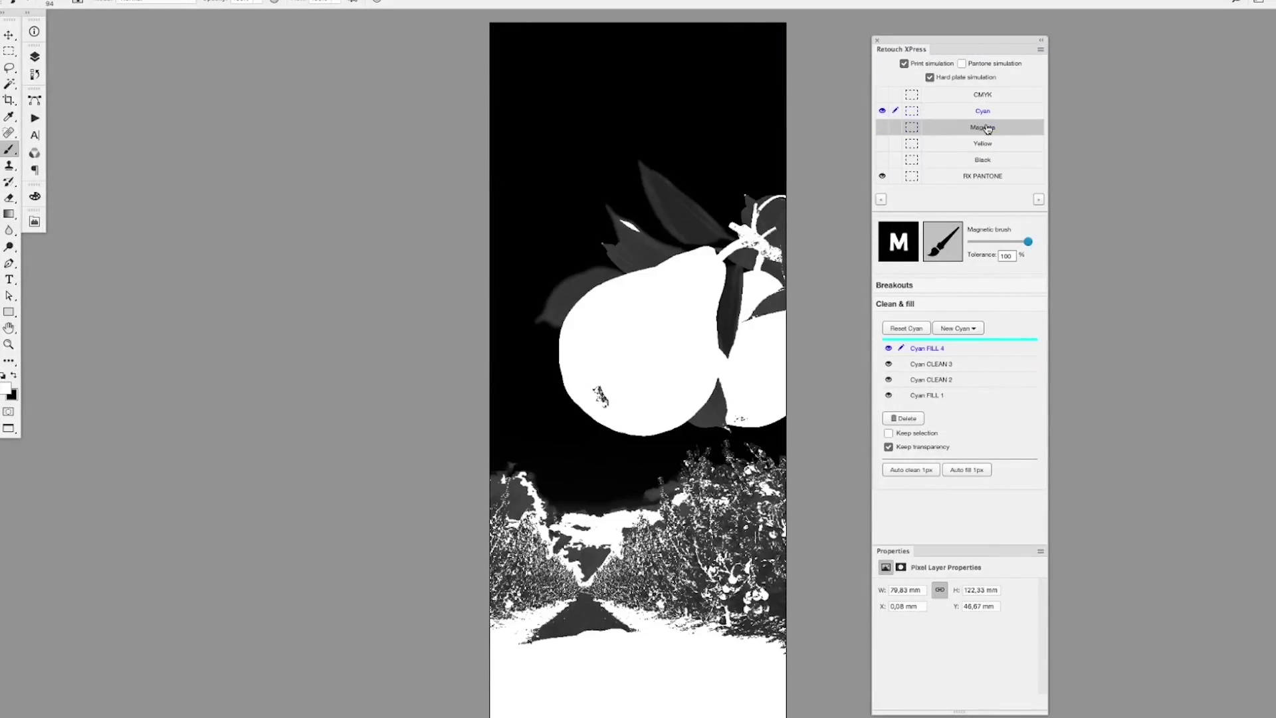
- Compare the Magenta and Yellow plates, and view the CMYK composite around the orchard horizon without hard plate simulation
click(987, 128)
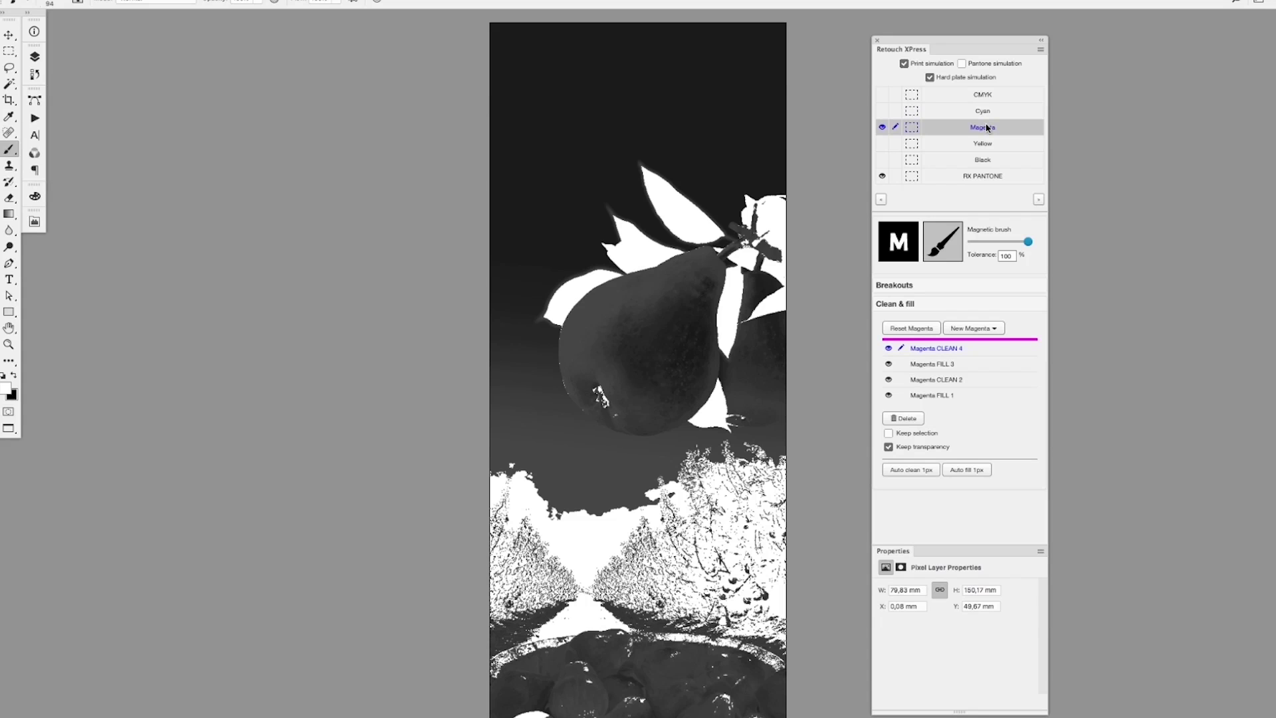
click(984, 144)
drag(668, 284, 551, 257)
drag(537, 530, 726, 510)
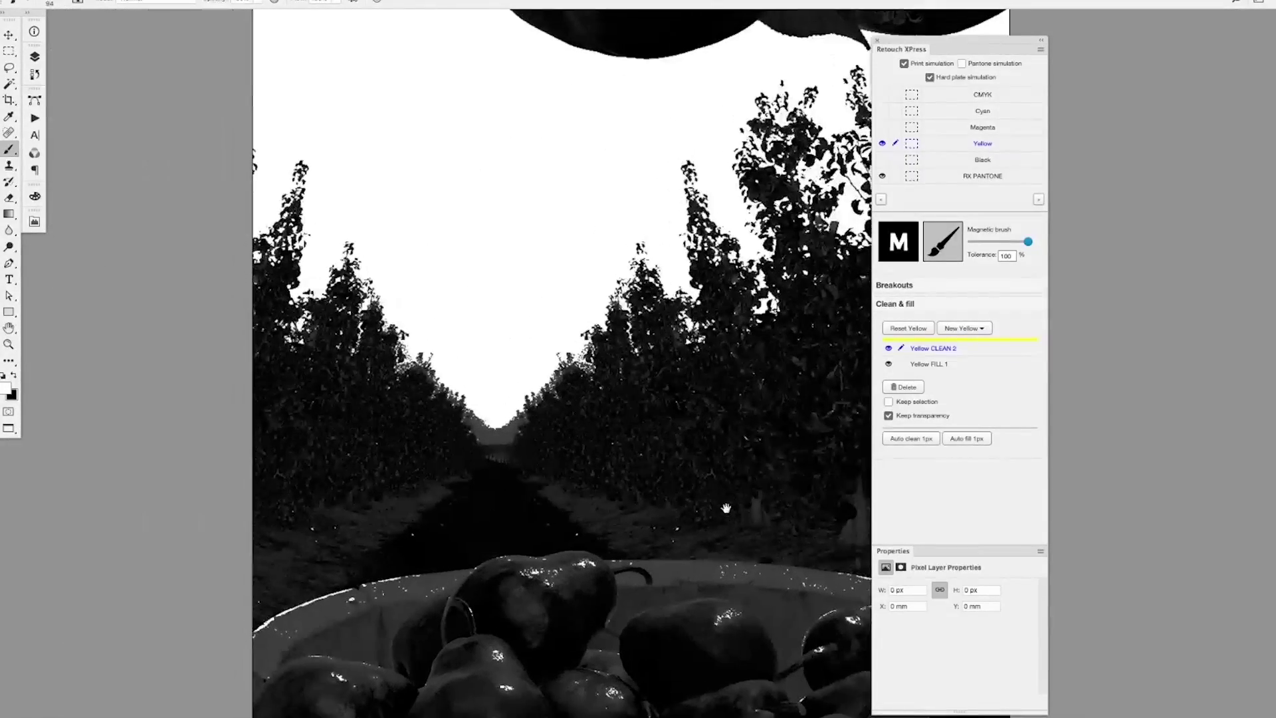
click(930, 78)
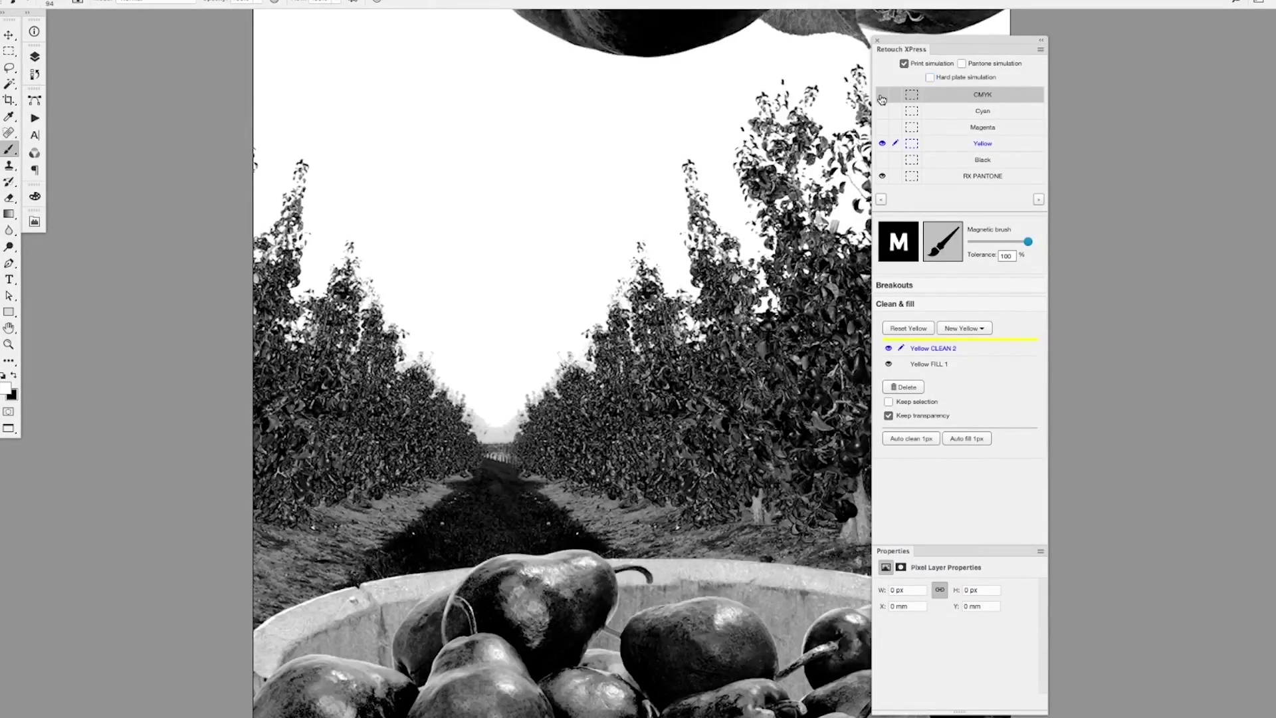
click(882, 98)
drag(470, 390, 443, 395)
- Add a second breakout to the Yellow channel, set its Levels white point to 198, and erase its effect from the whole image
click(904, 335)
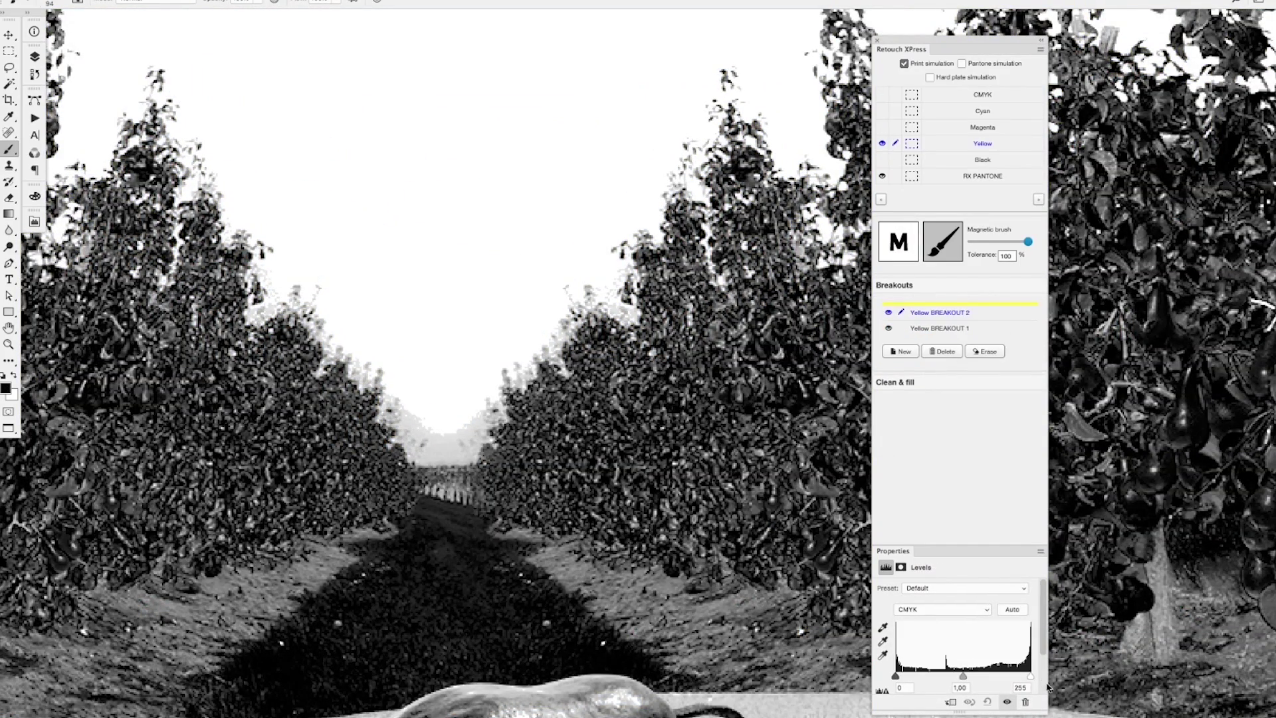
drag(1024, 679, 1002, 682)
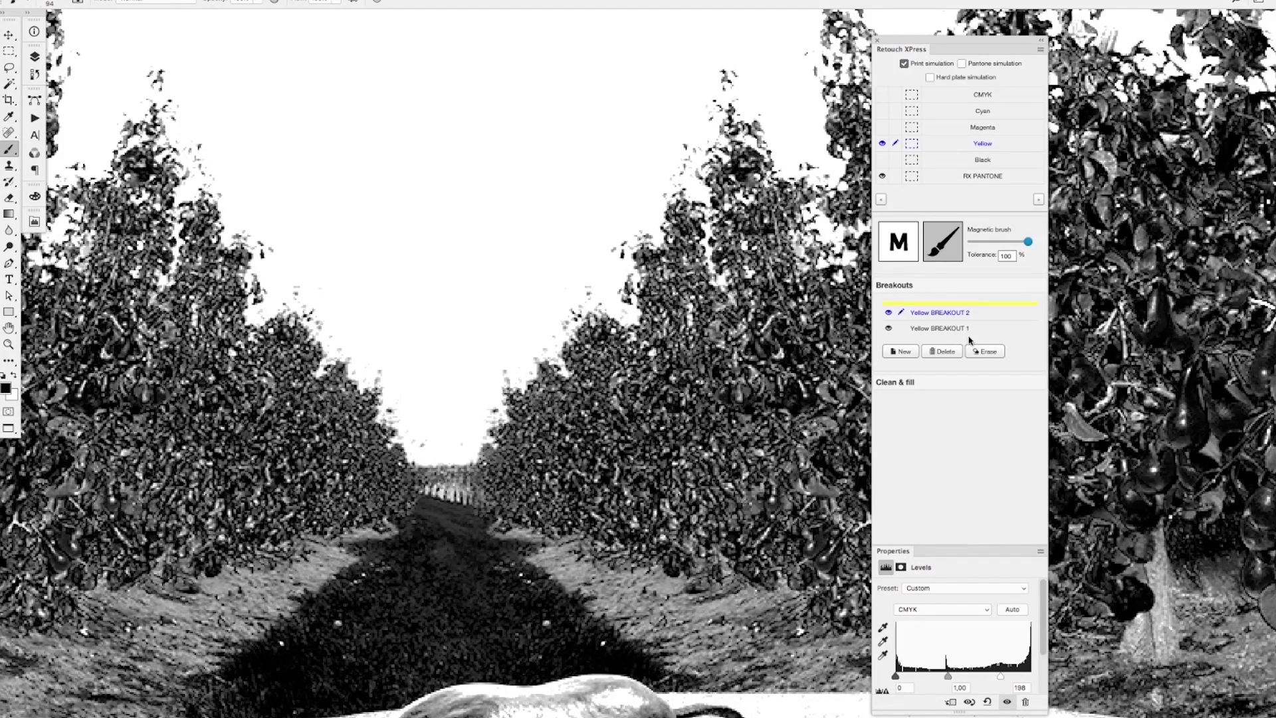
click(985, 350)
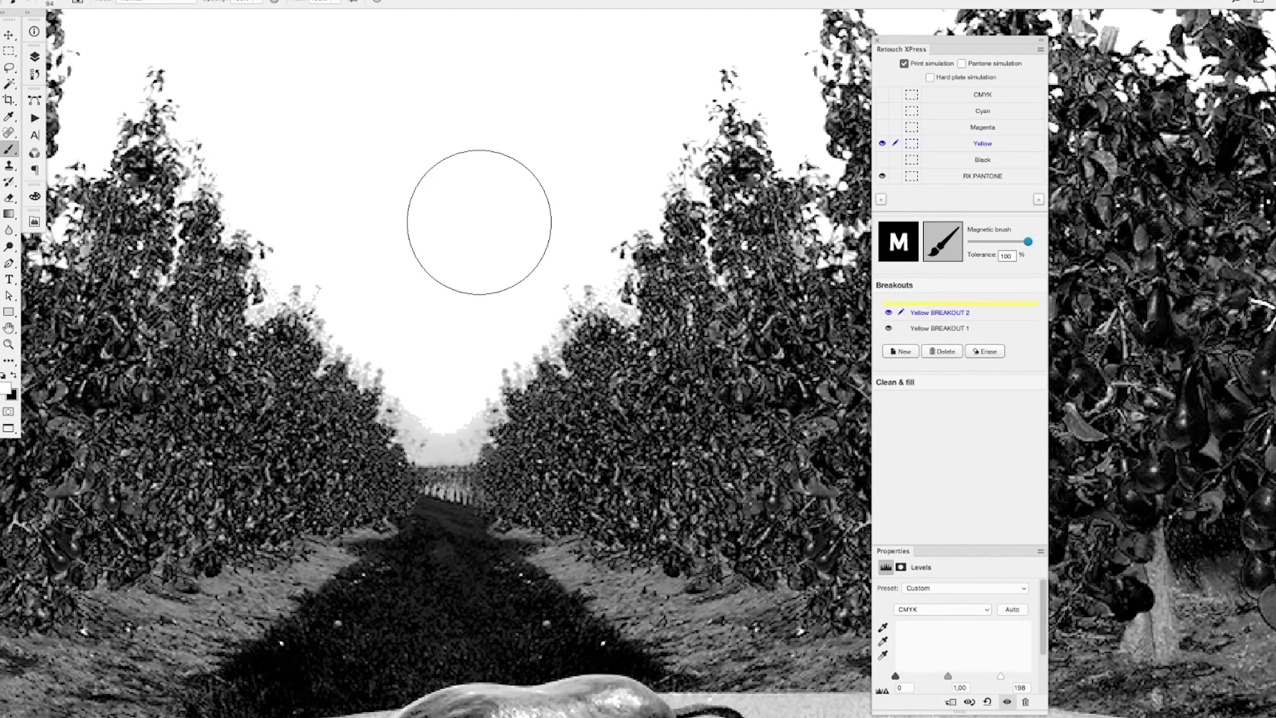
- Resize the brush and paint the second Yellow breakout back in along the treetops and horizon to whiten the sky edge
right_click(479, 222)
drag(623, 279, 518, 282)
mouse_move(384, 271)
mouse_down()
mouse_move(406, 376)
mouse_move(448, 427)
mouse_move(507, 317)
mouse_move(604, 207)
mouse_move(657, 85)
mouse_up()
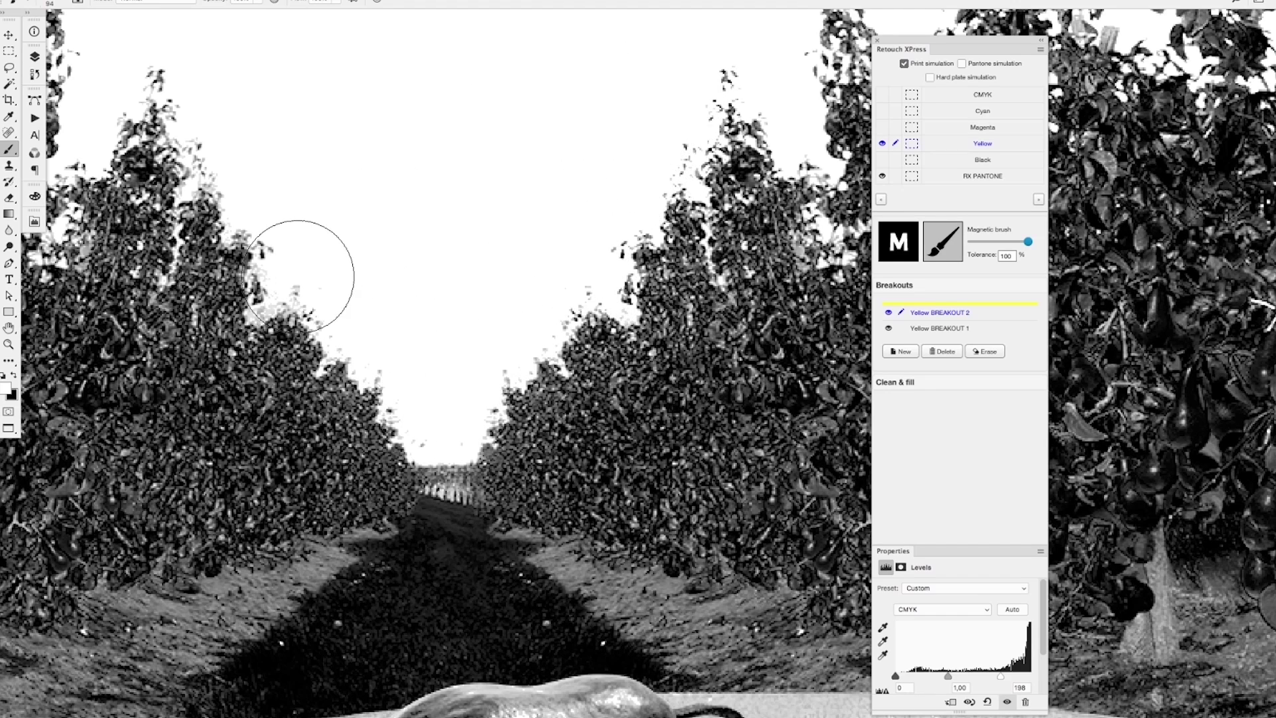
drag(571, 309, 467, 470)
drag(512, 399, 472, 546)
drag(509, 432, 484, 456)
- Turn on hard plate simulation for the Yellow channel and fill the white specks on the pear basket in its Fill layer
click(929, 77)
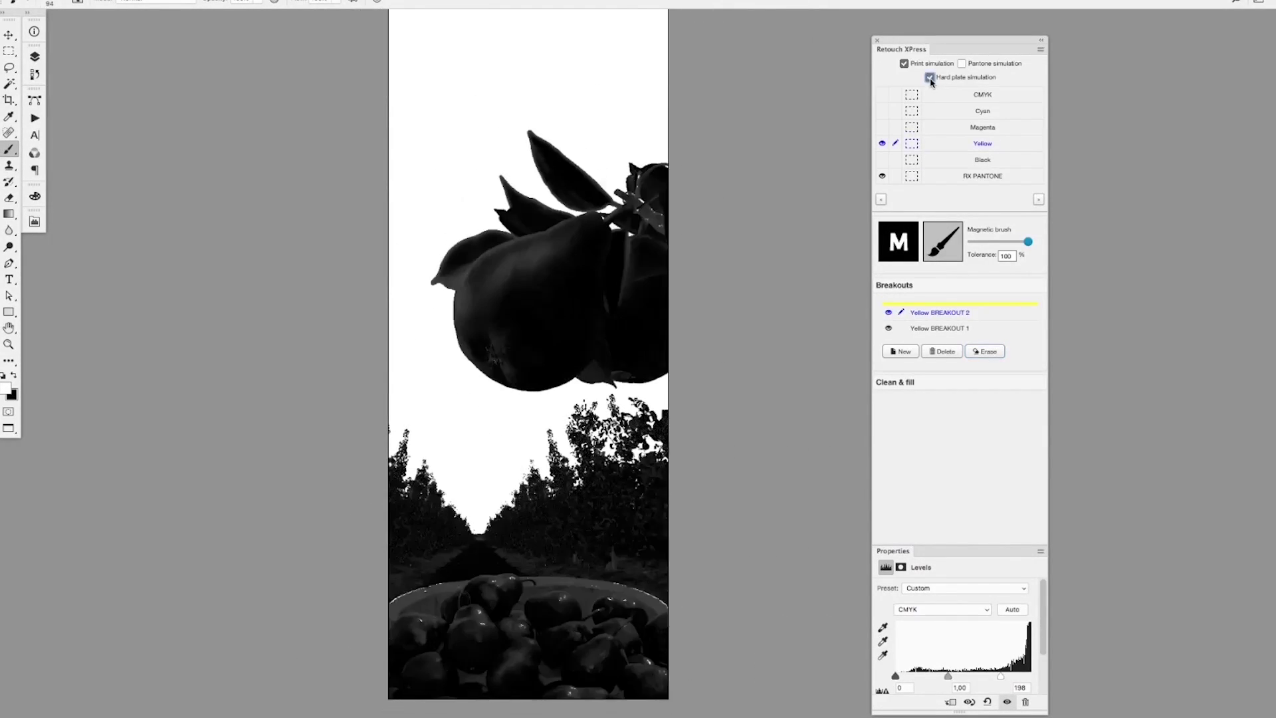
drag(557, 589, 605, 550)
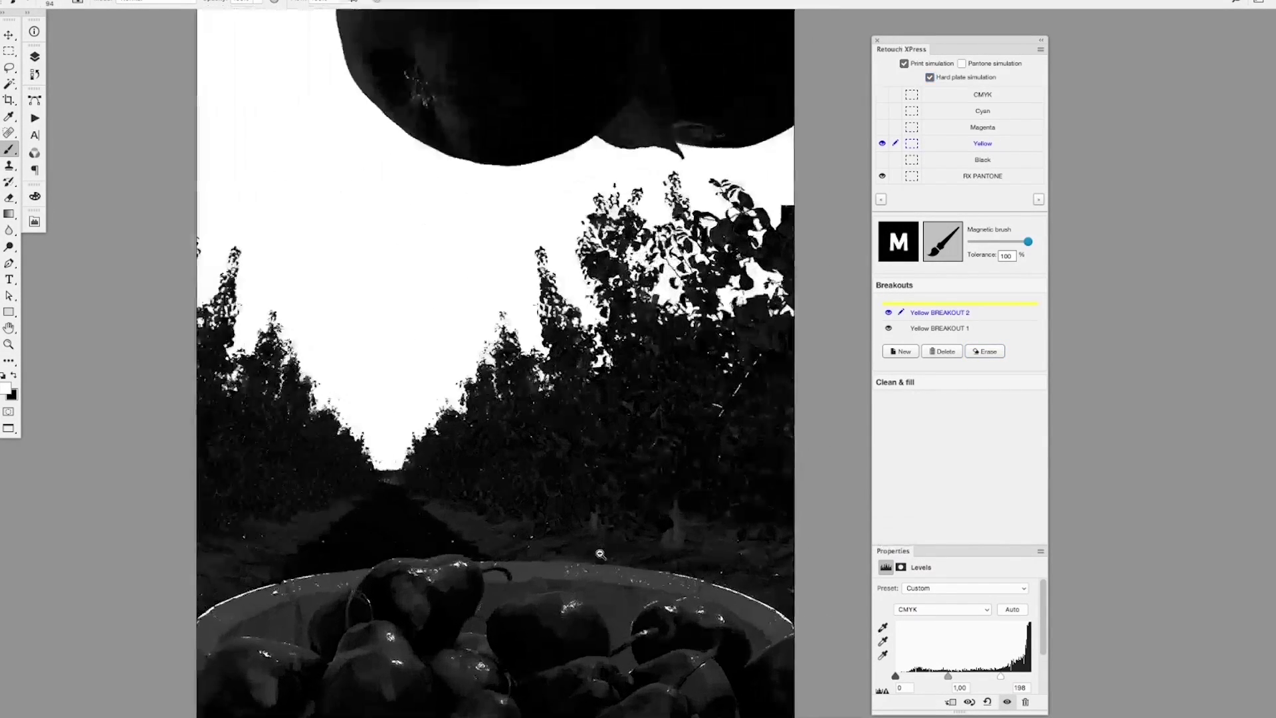
scroll(598, 365, down, 5)
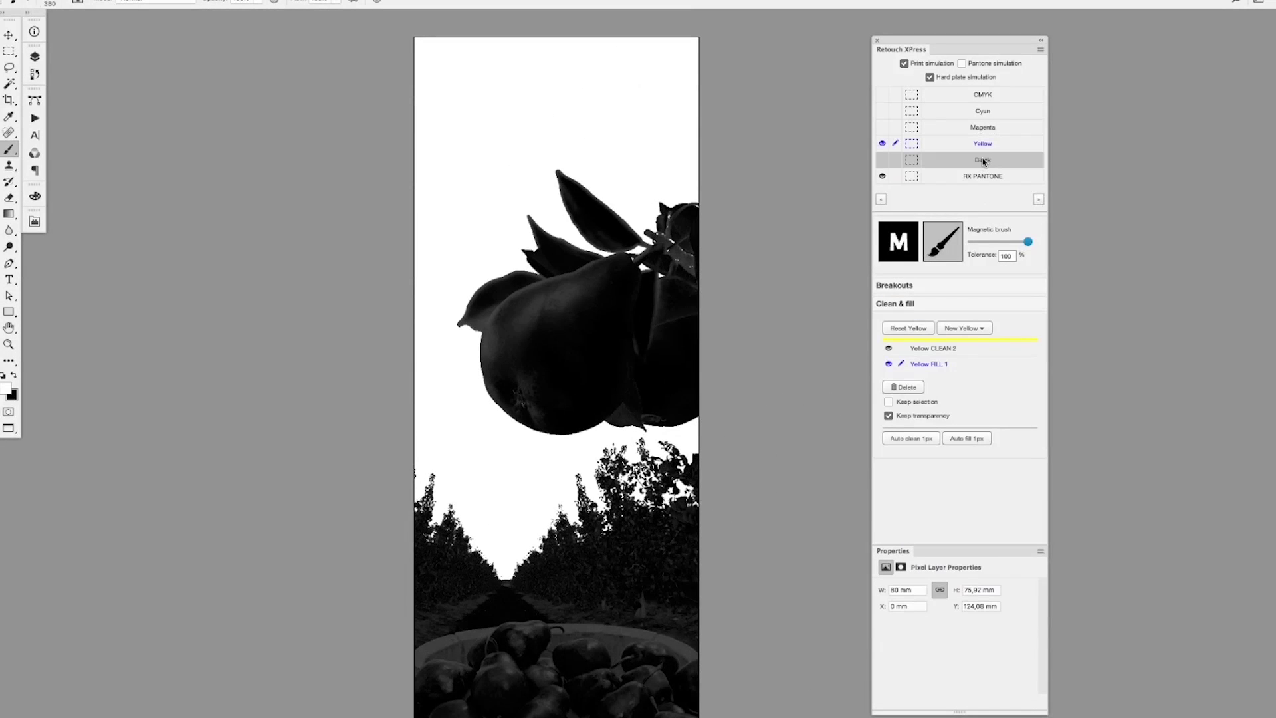
- Add a new Fill layer to the Black channel and paint over the white specks at the pear basket's lower-left corner
click(984, 161)
drag(599, 370, 507, 268)
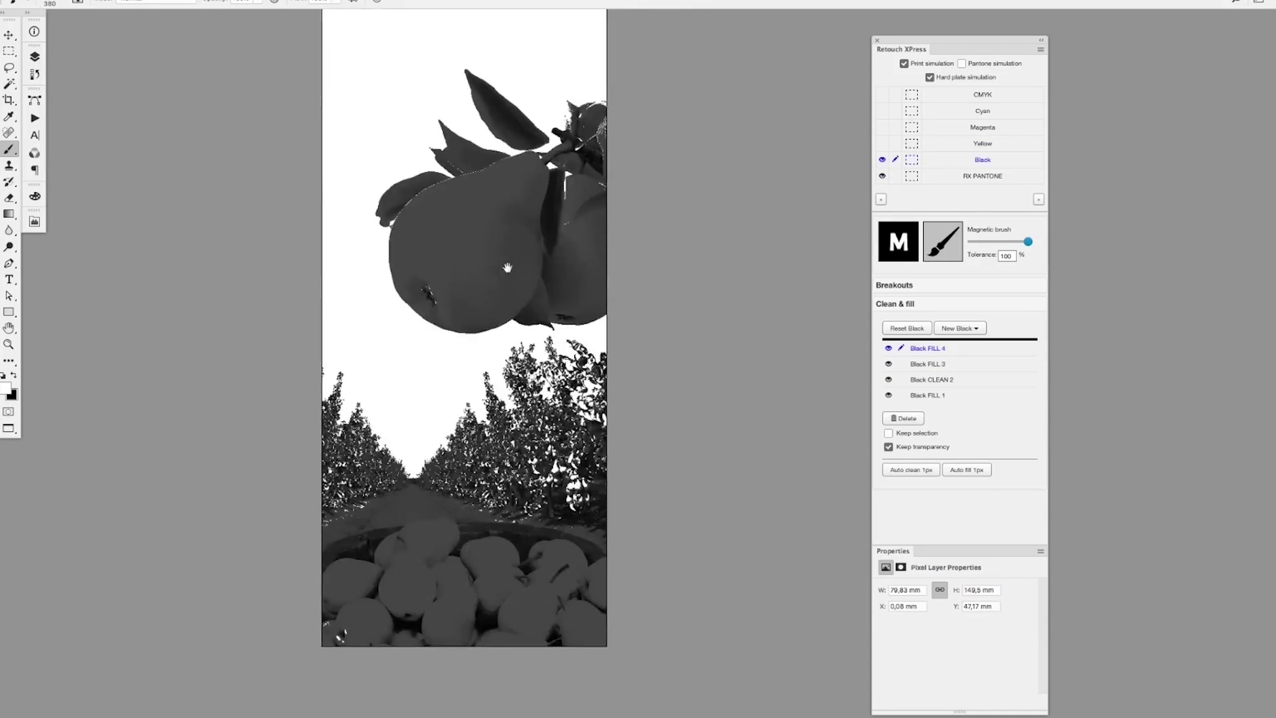
drag(314, 598, 348, 575)
click(348, 575)
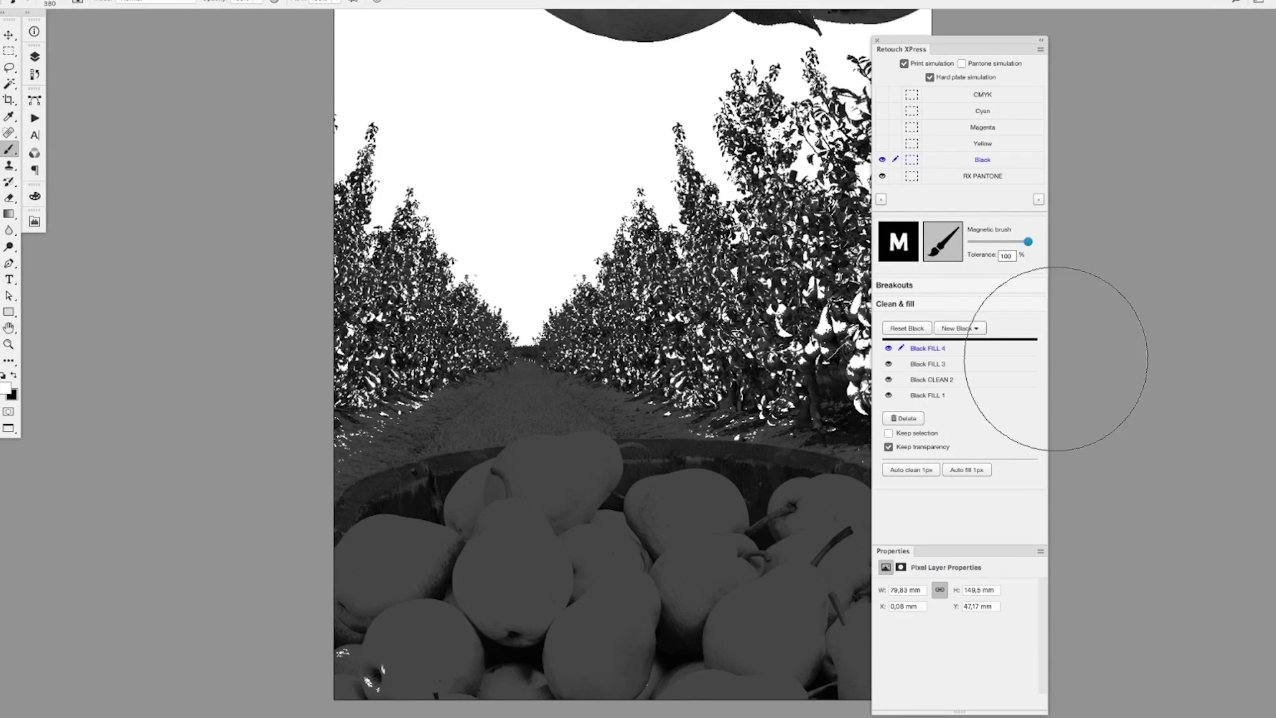
click(970, 329)
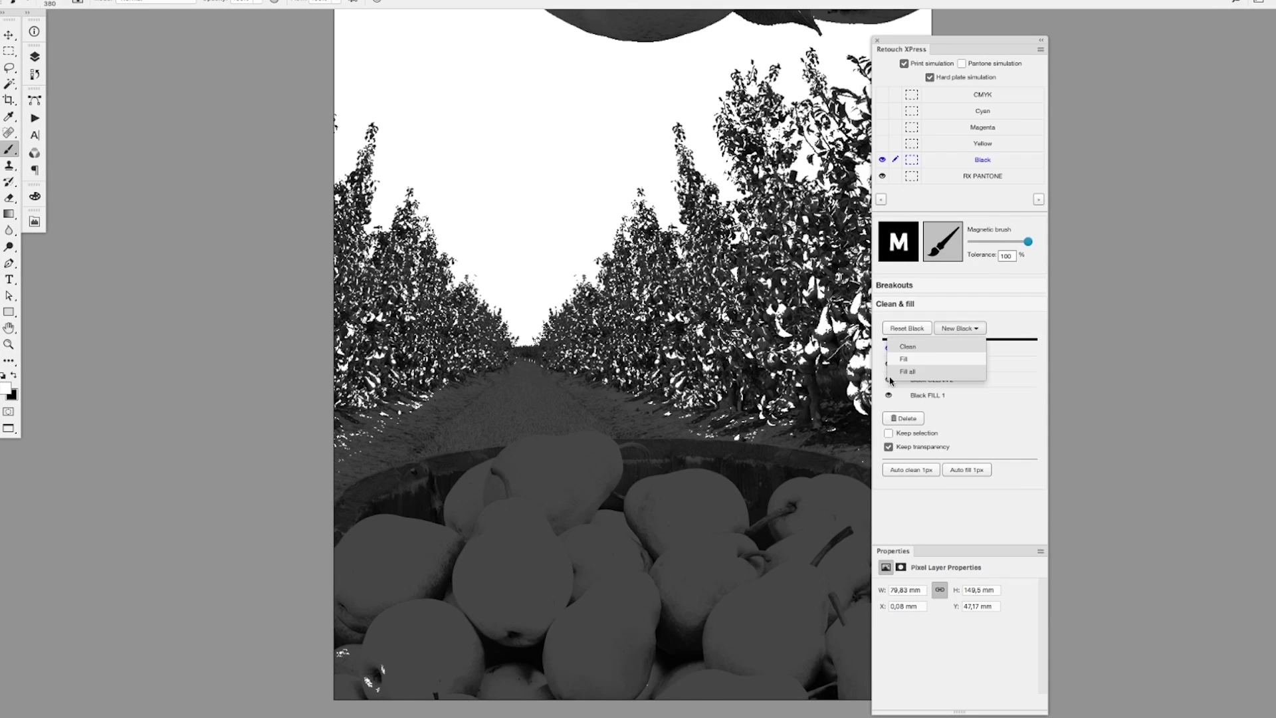
click(892, 376)
mouse_move(371, 688)
mouse_down()
mouse_move(421, 652)
mouse_move(382, 573)
mouse_up()
drag(646, 513, 552, 532)
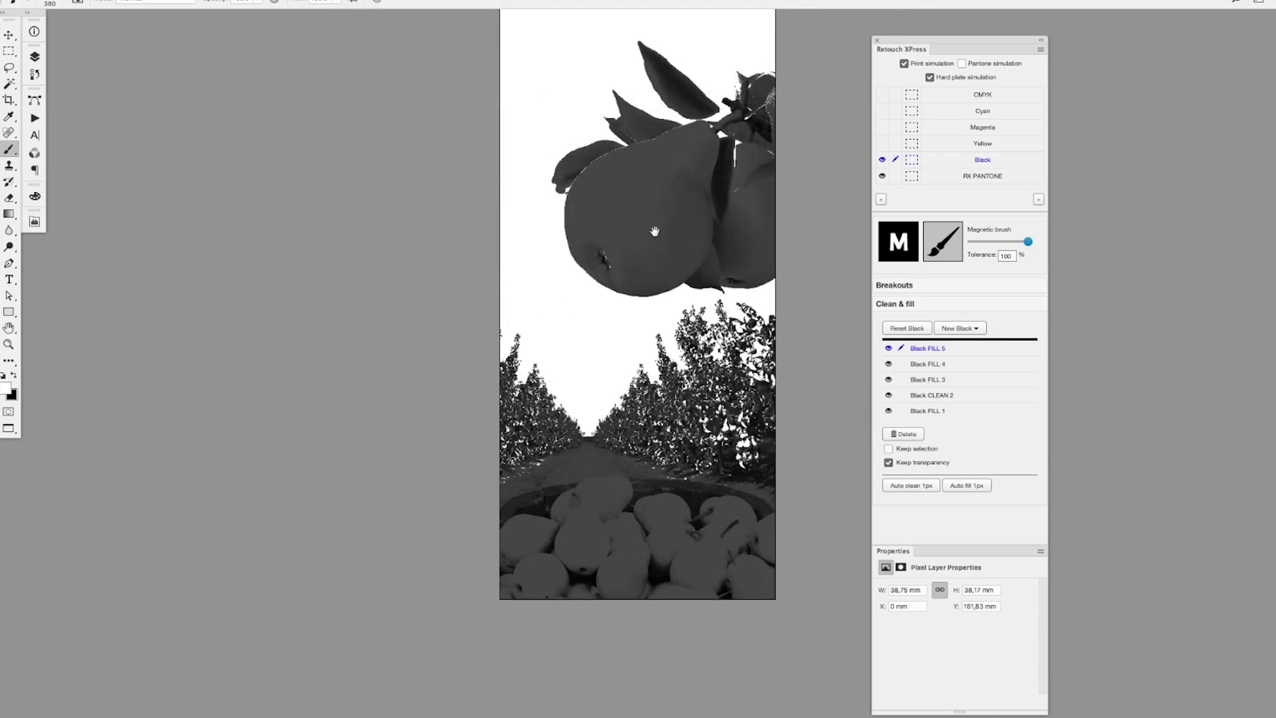
- Hide the Black channel's upper fill and clean layers one after another, and show them again to compare their effect
drag(655, 232, 545, 321)
drag(610, 250, 622, 240)
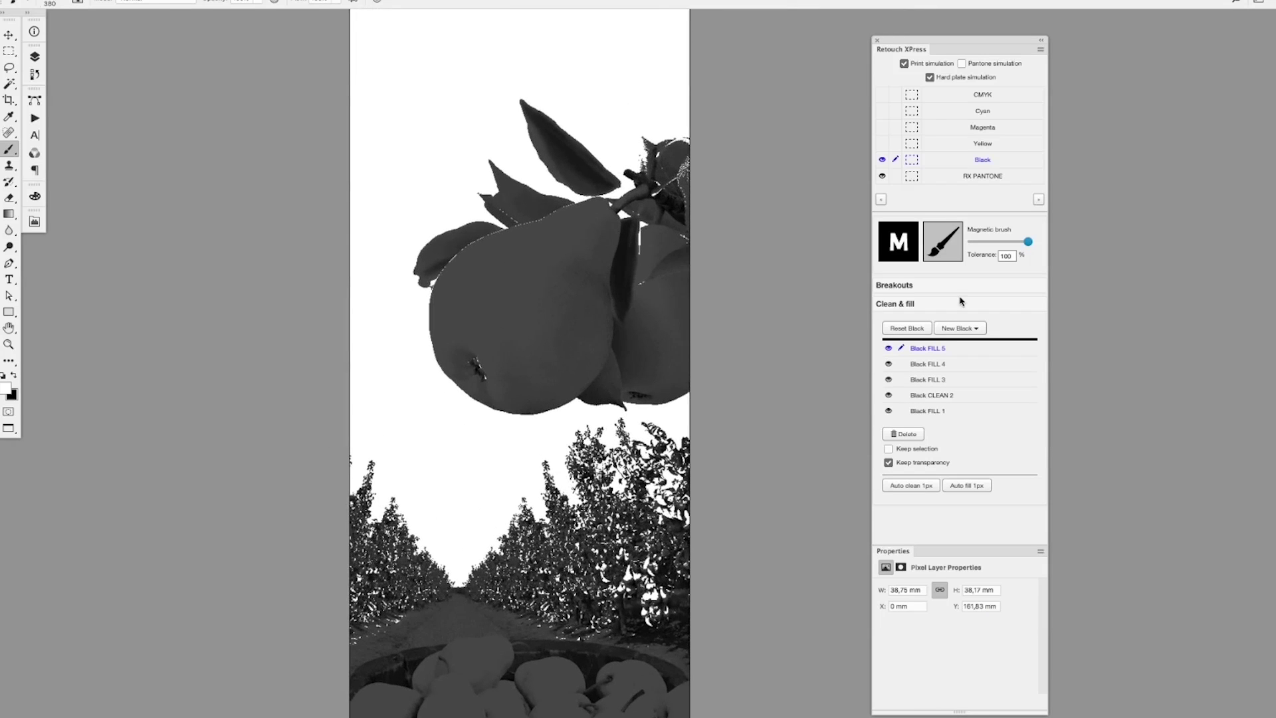
click(887, 348)
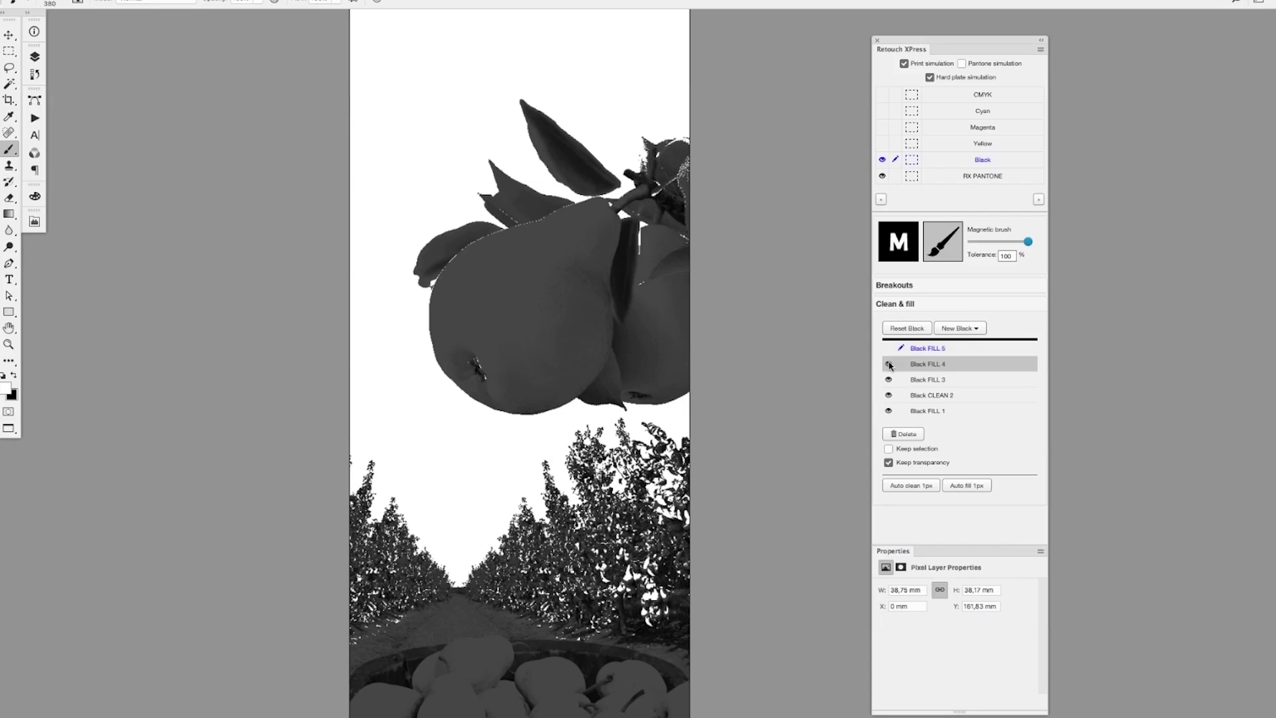
click(889, 380)
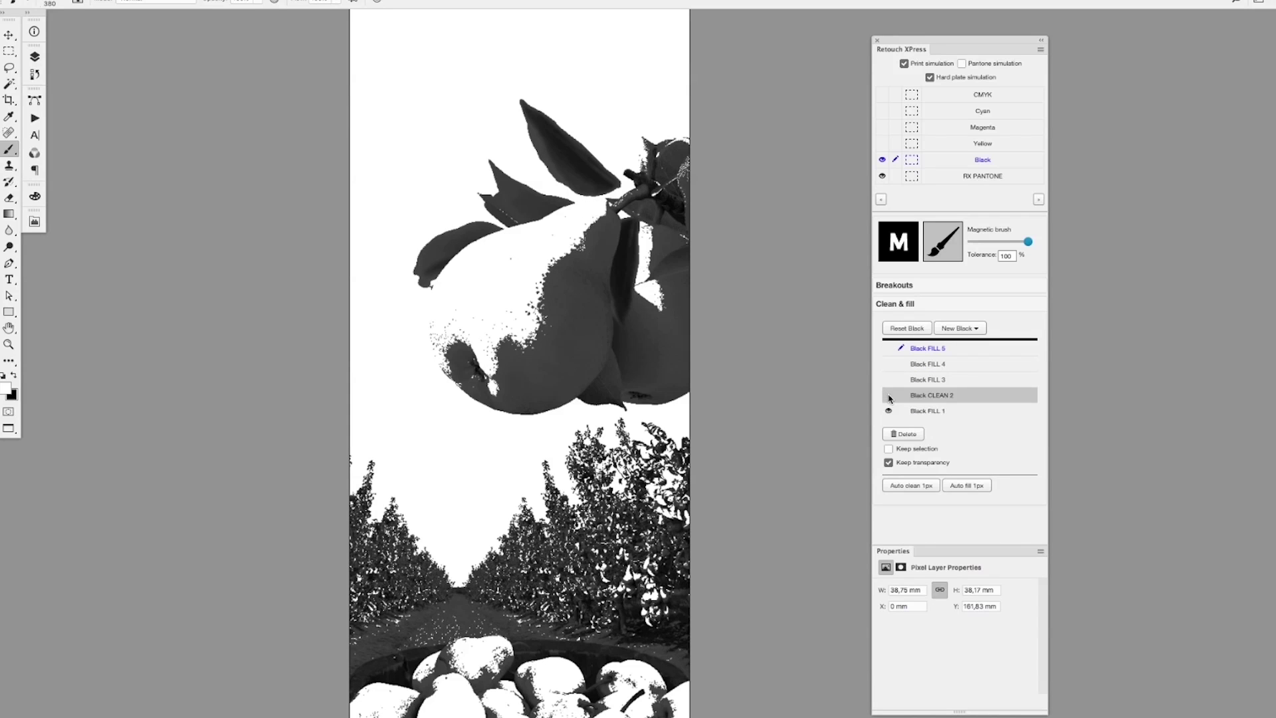
click(889, 396)
click(888, 379)
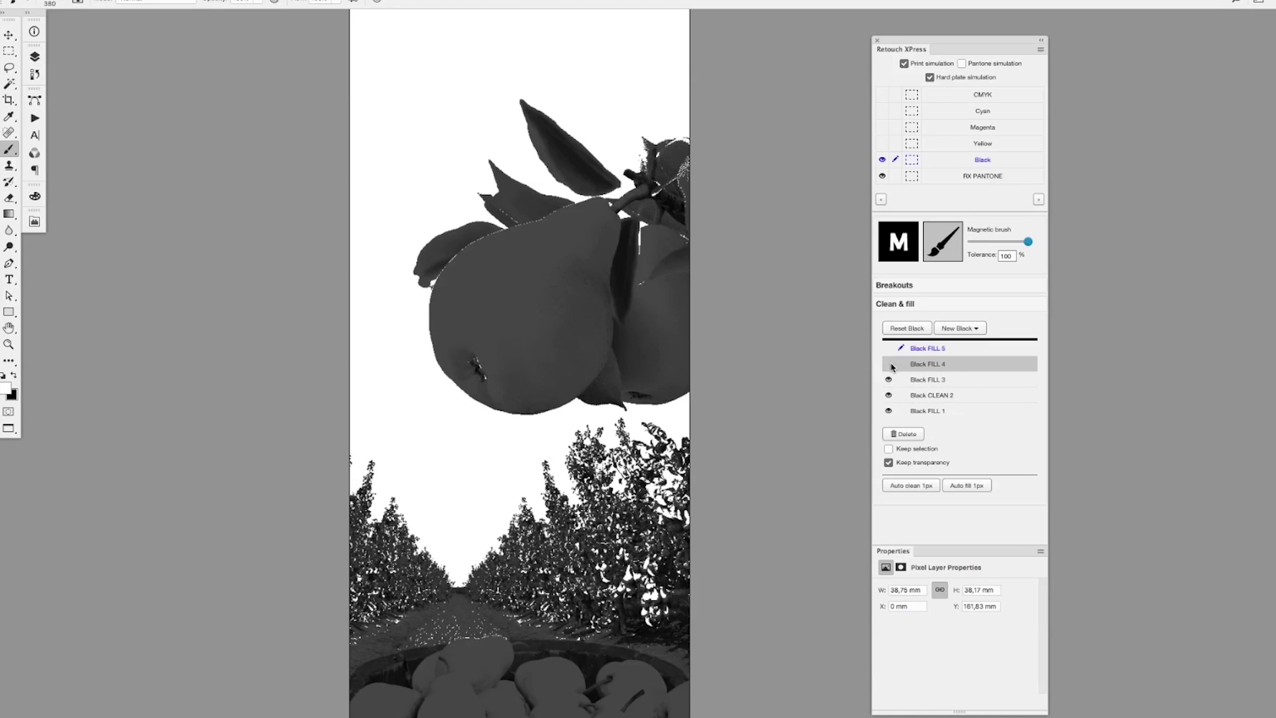
click(889, 365)
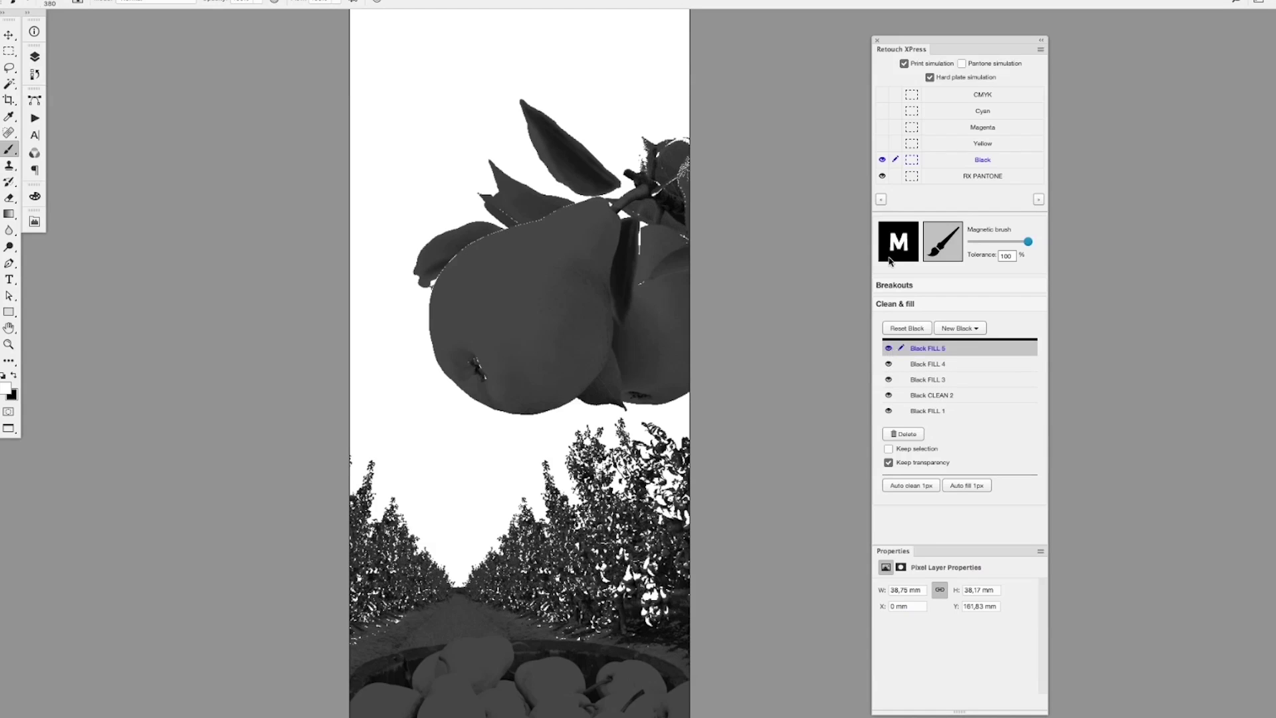
- Turn off hard plate simulation, show the CMYK composite, and fit the whole artwork on screen
click(930, 78)
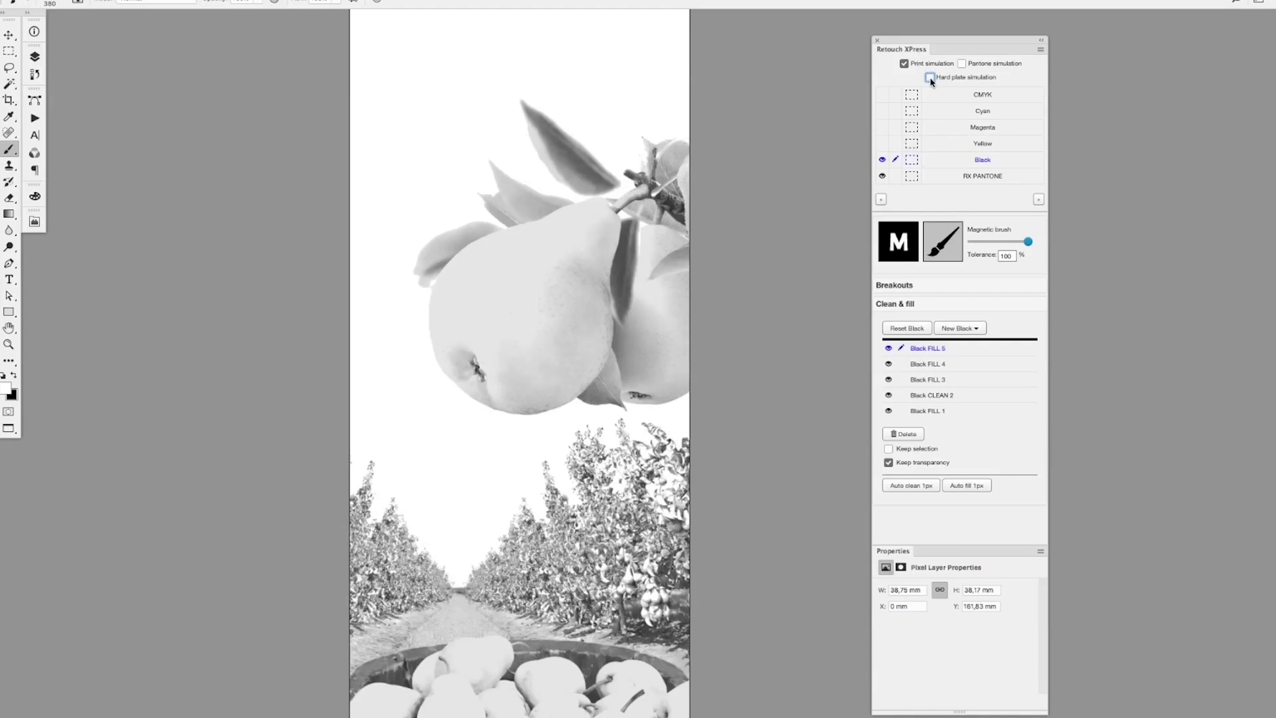
click(882, 95)
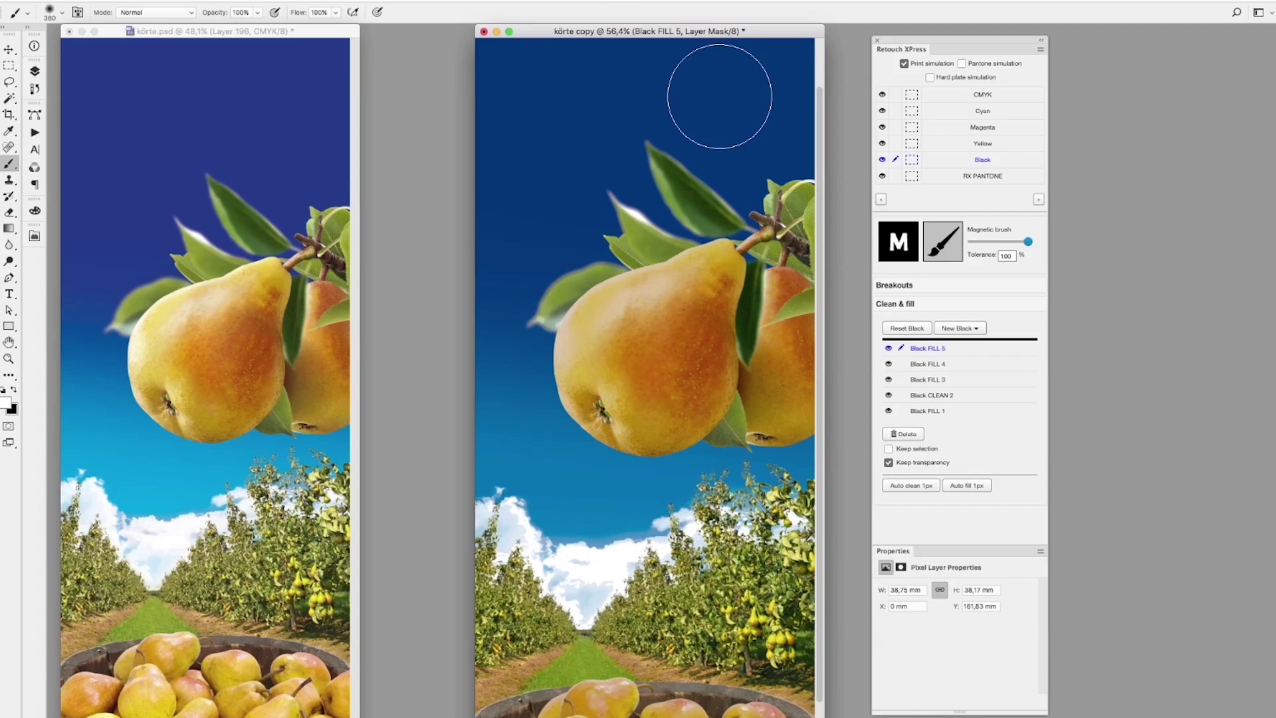
key(super+0)
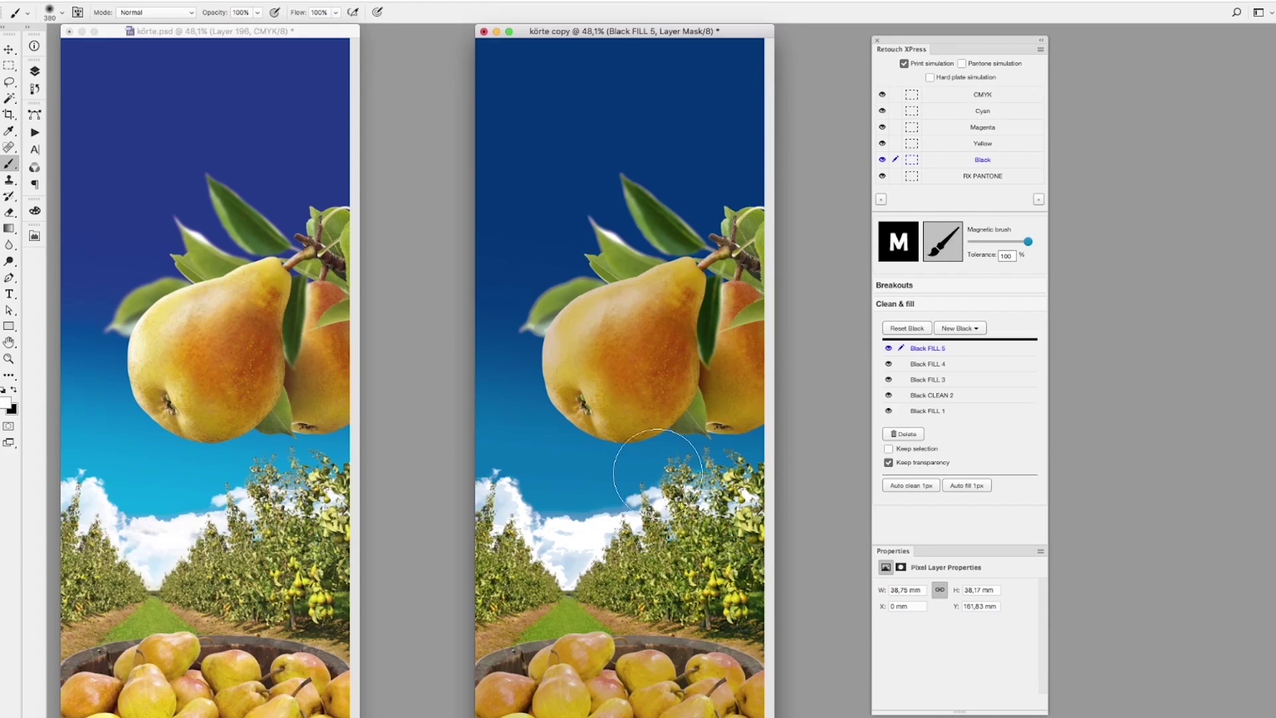
- Generate a screen simulation from a tall rectangular selection covering the blue sky, clouds and treetops
drag(590, 524, 654, 505)
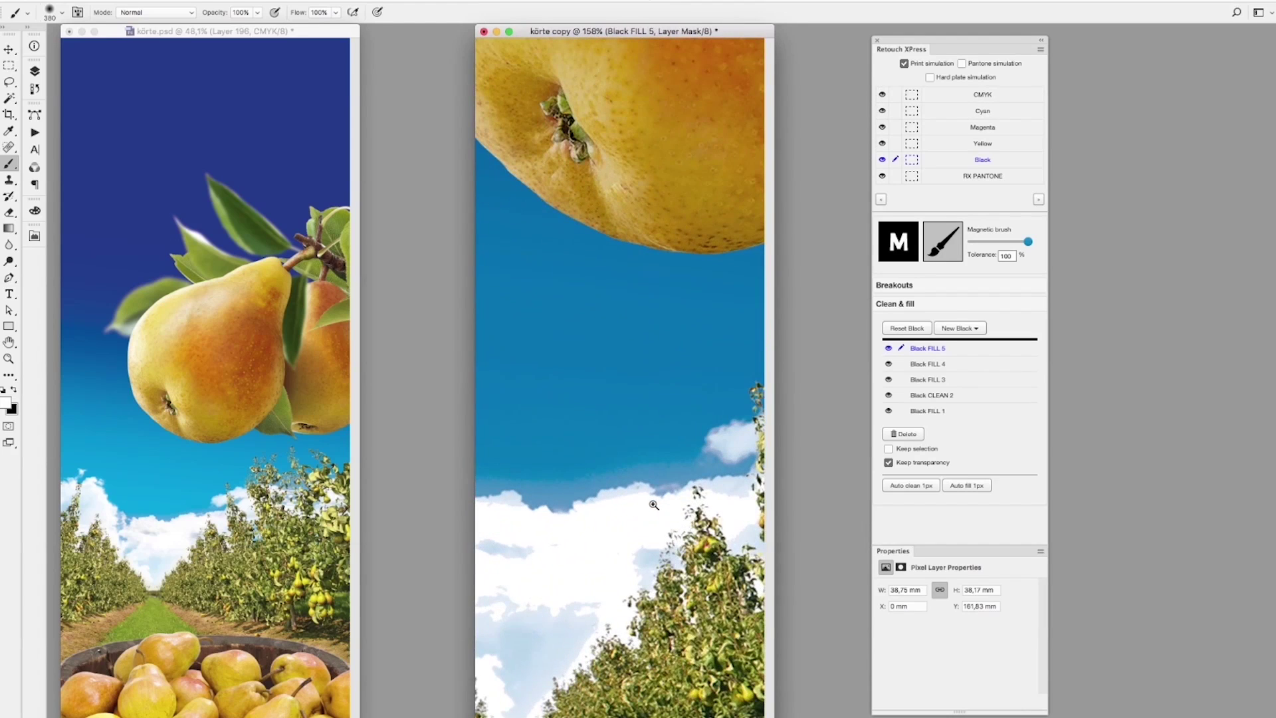
key(m)
mouse_move(511, 346)
mouse_down()
mouse_move(707, 703)
mouse_move(705, 690)
mouse_move(623, 698)
mouse_up()
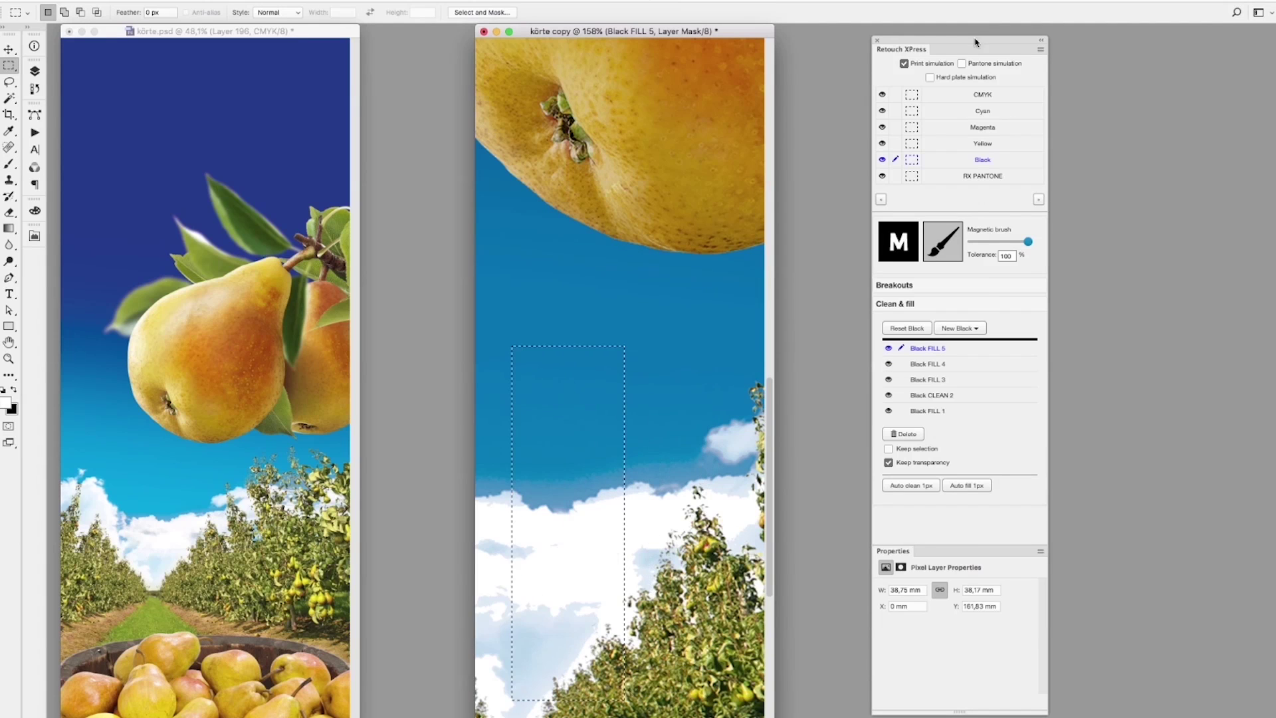
click(1041, 50)
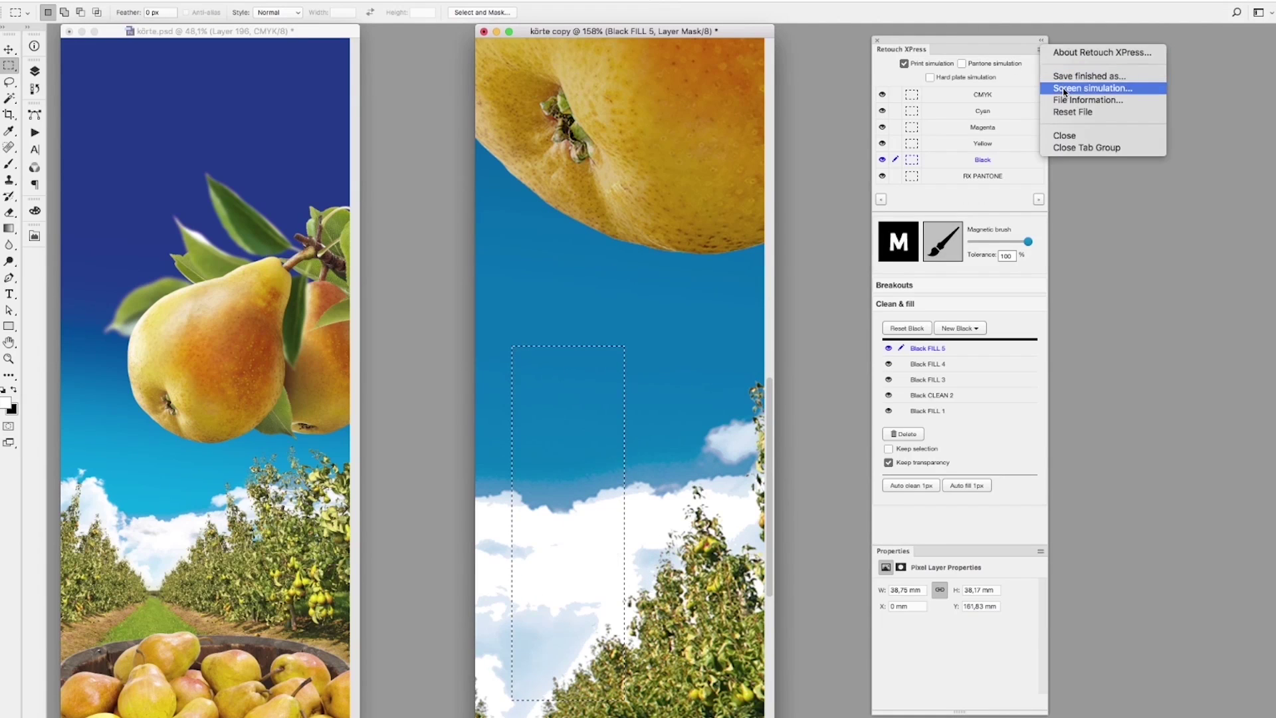
click(1066, 88)
click(665, 472)
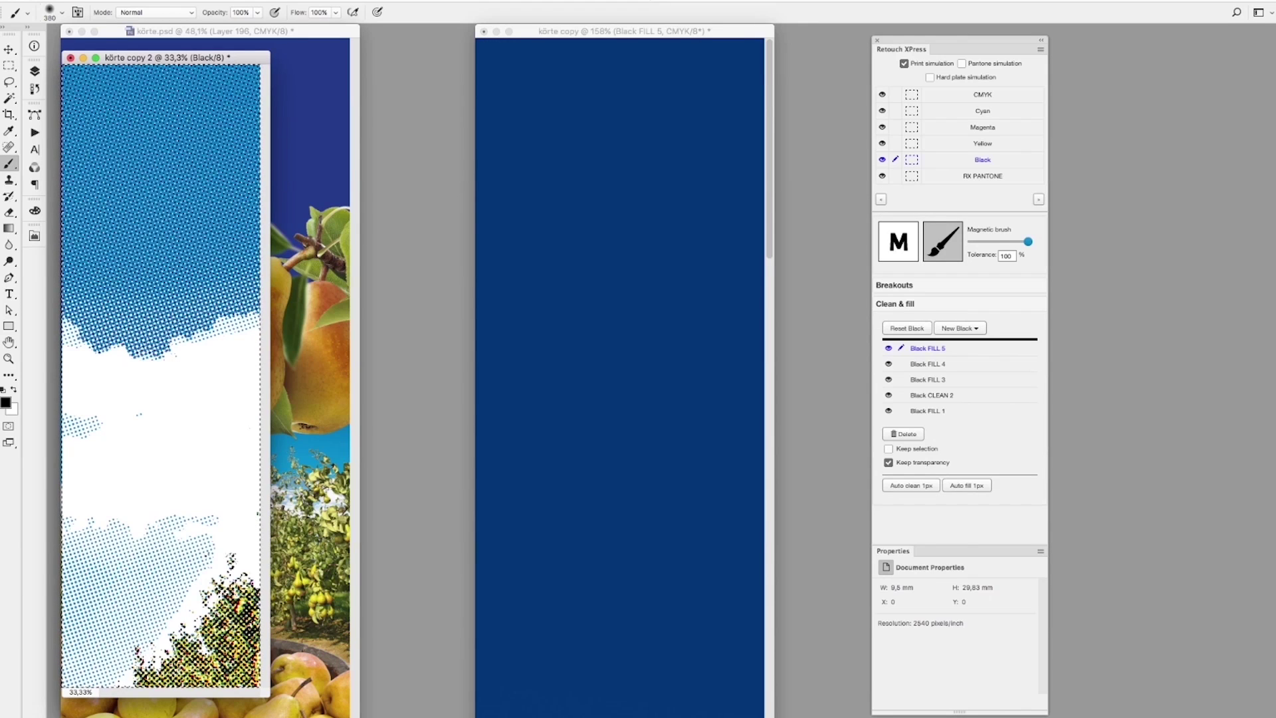
- Examine the halftone dots of the Black, Yellow, Magenta and Cyan plates in the screen simulation, and return to the CMYK composite
key(f)
super+click(679, 482)
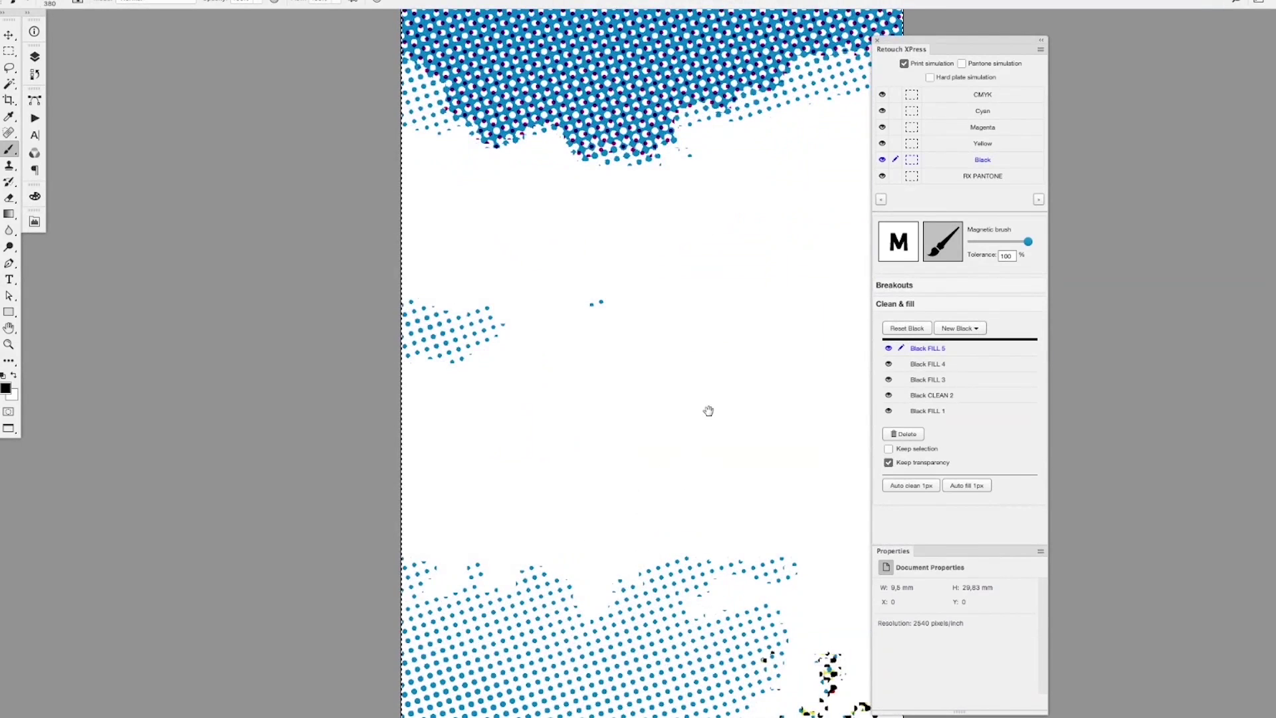
drag(708, 411, 621, 428)
click(883, 95)
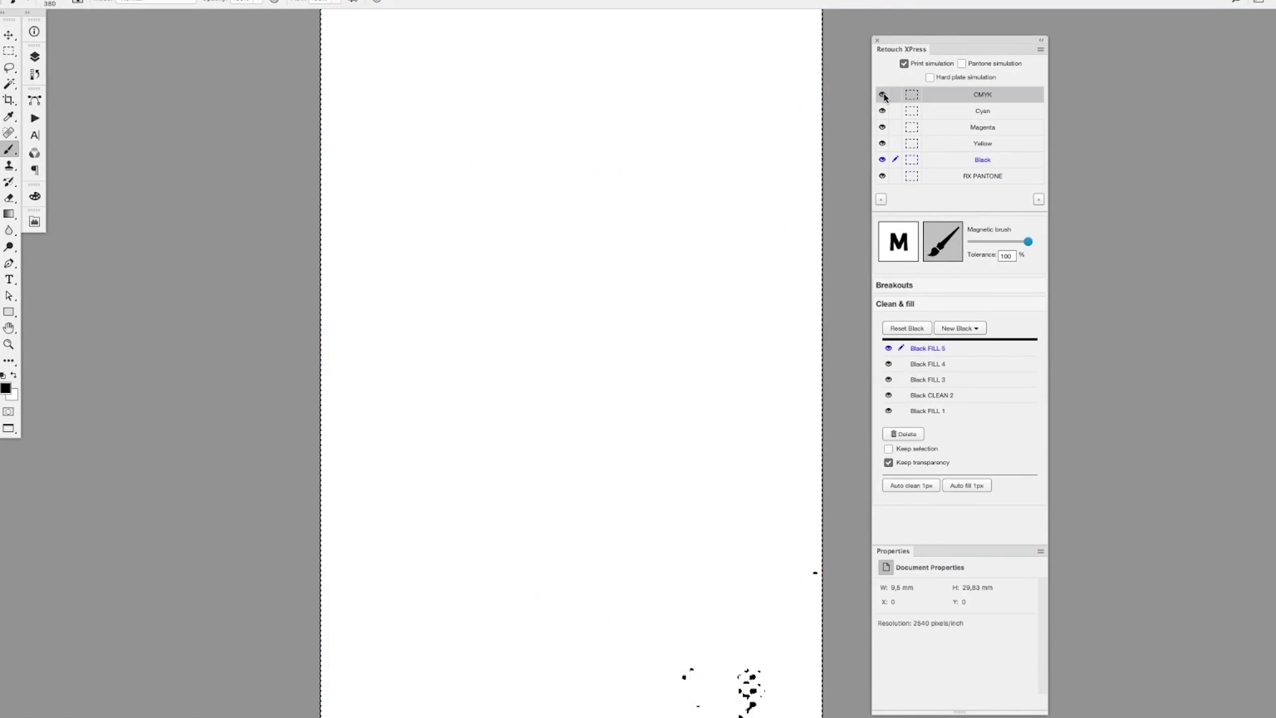
drag(540, 308, 502, 325)
click(977, 145)
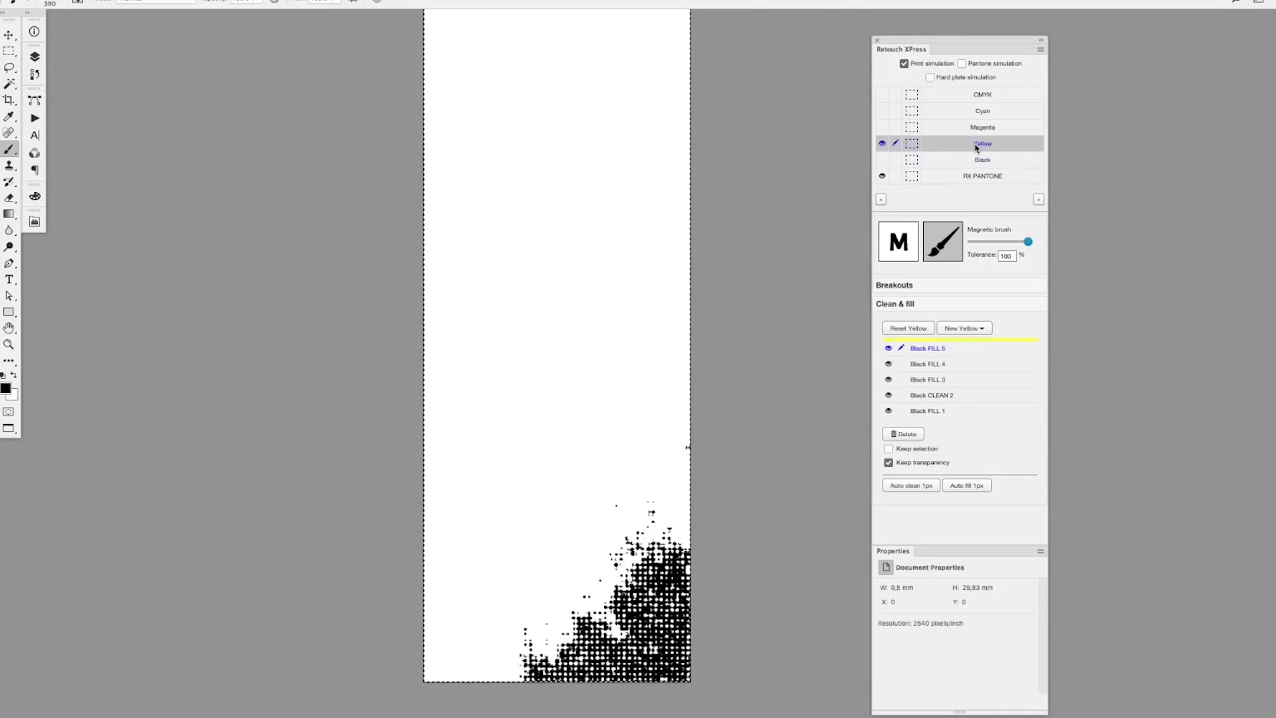
click(981, 128)
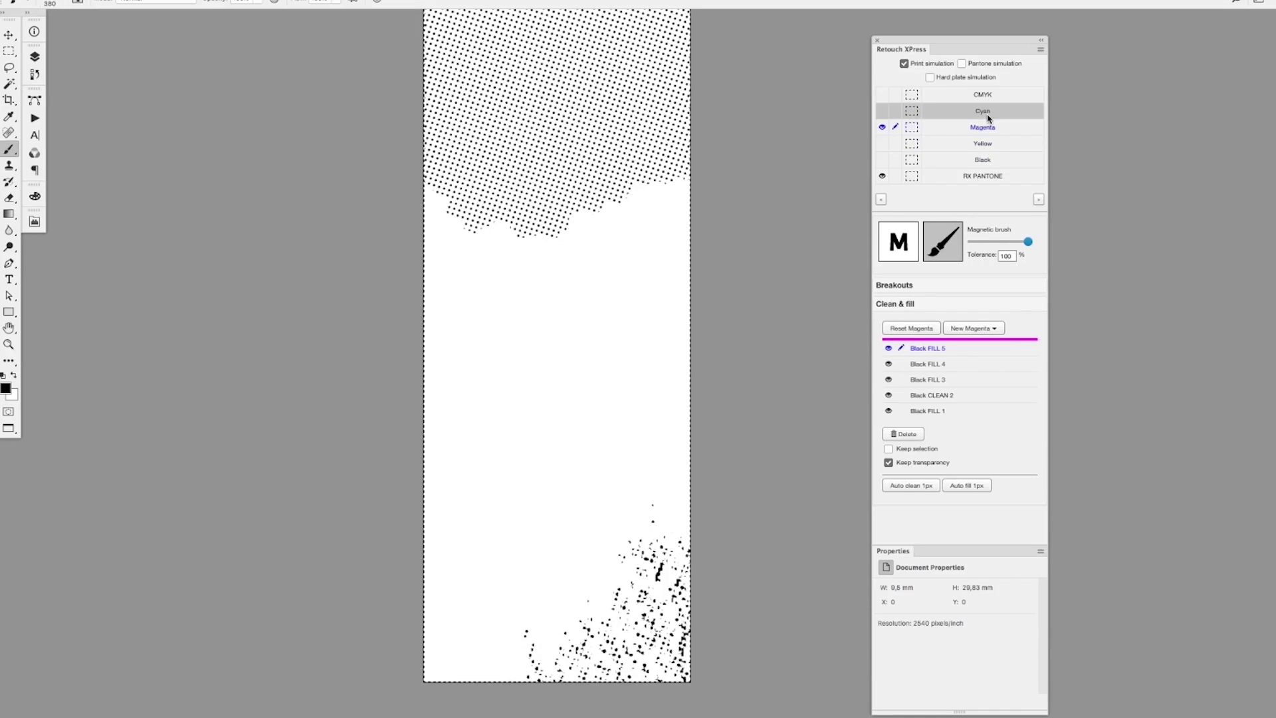
click(988, 116)
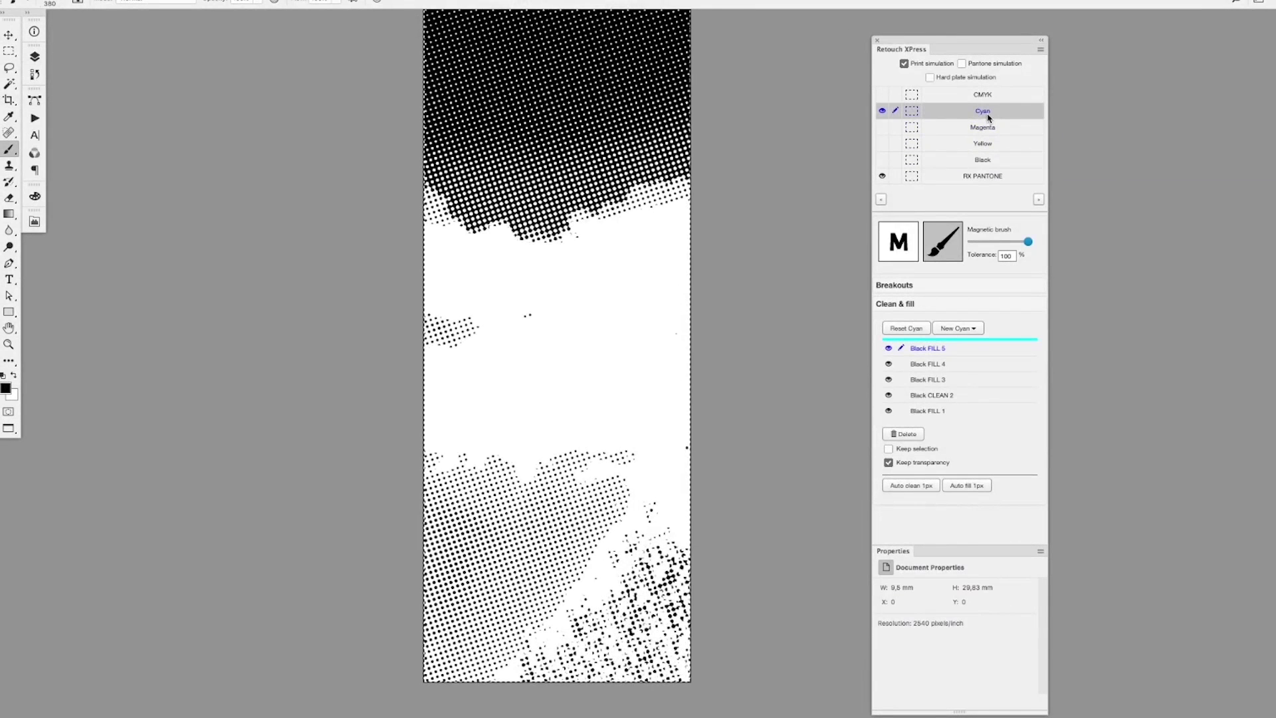
click(882, 94)
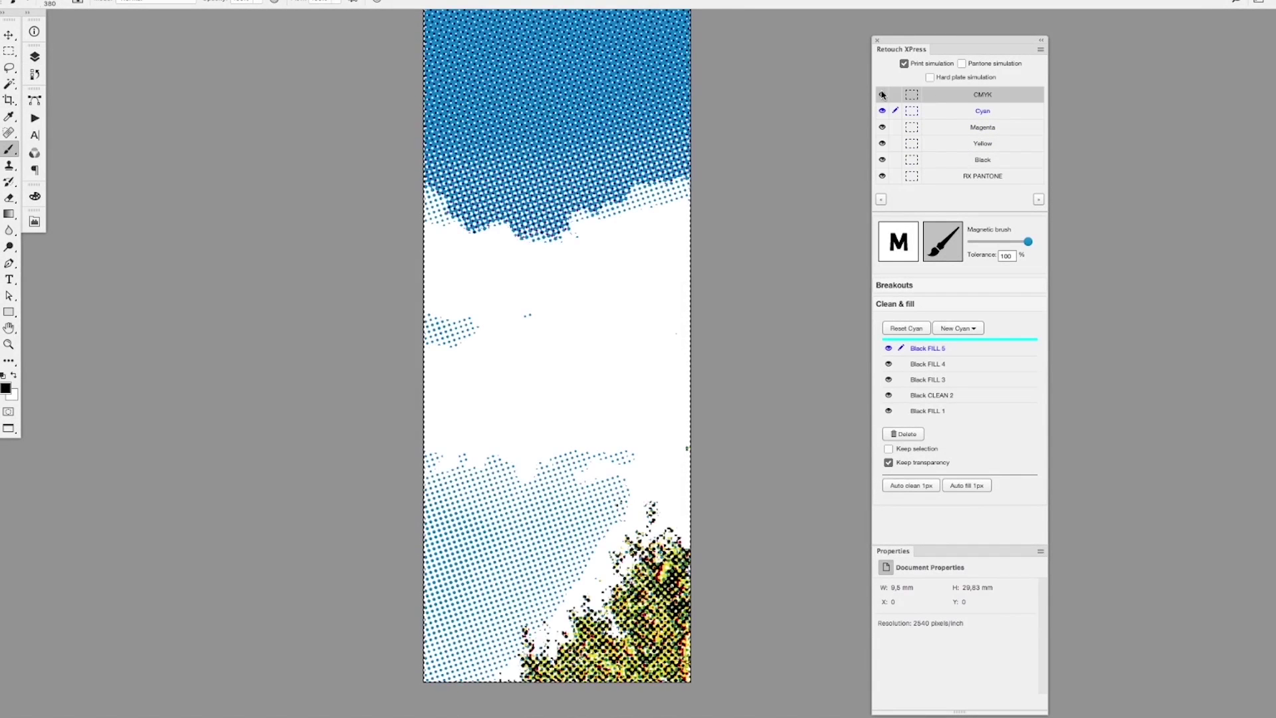
- Close the screen simulation document without keeping it and clear the rectangular selection in the artwork copy
key(super+w)
click(611, 236)
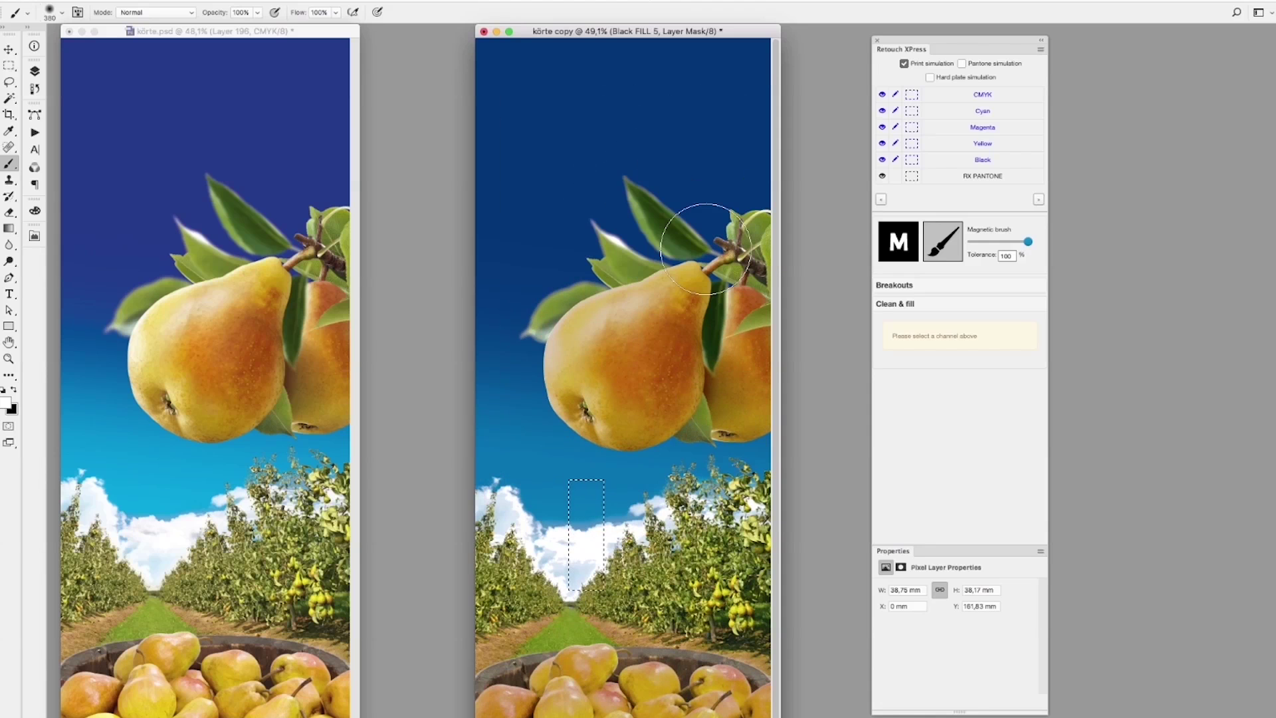
key(super+d)
- Compare the retouched copy with the original körte.psd, switching print simulation off and on several times
key(ctrl+Tab)
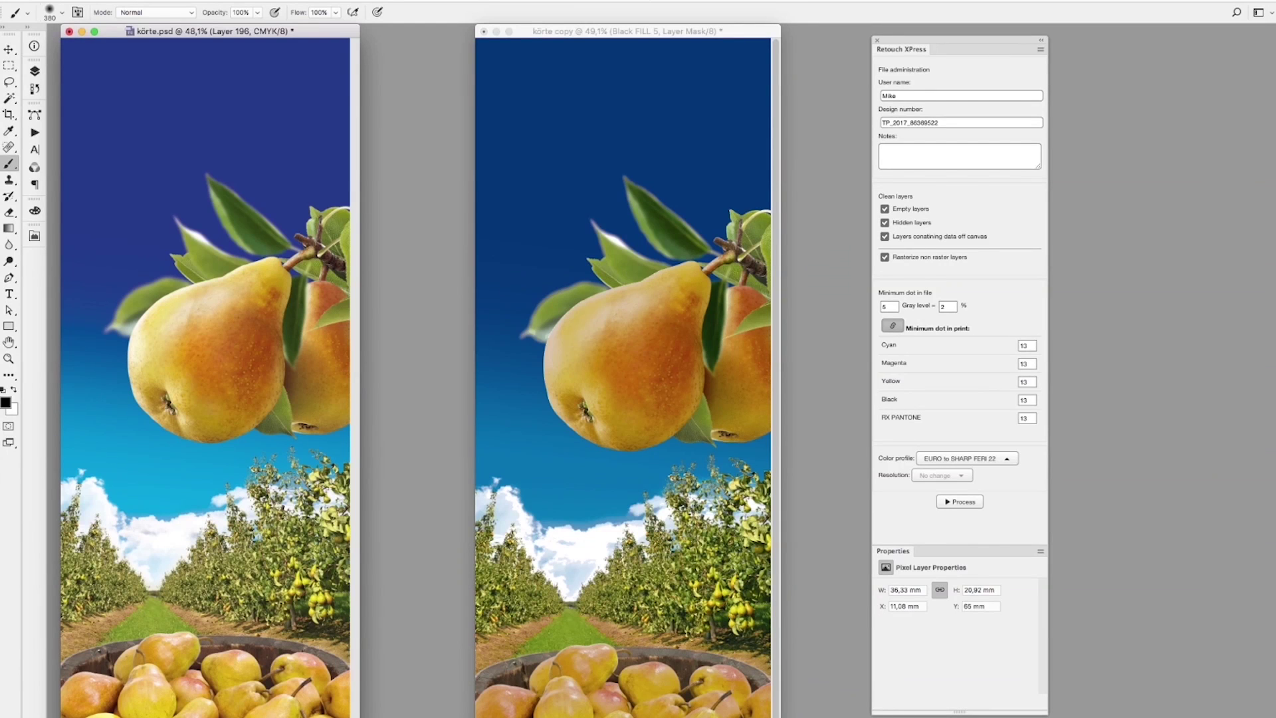
click(624, 36)
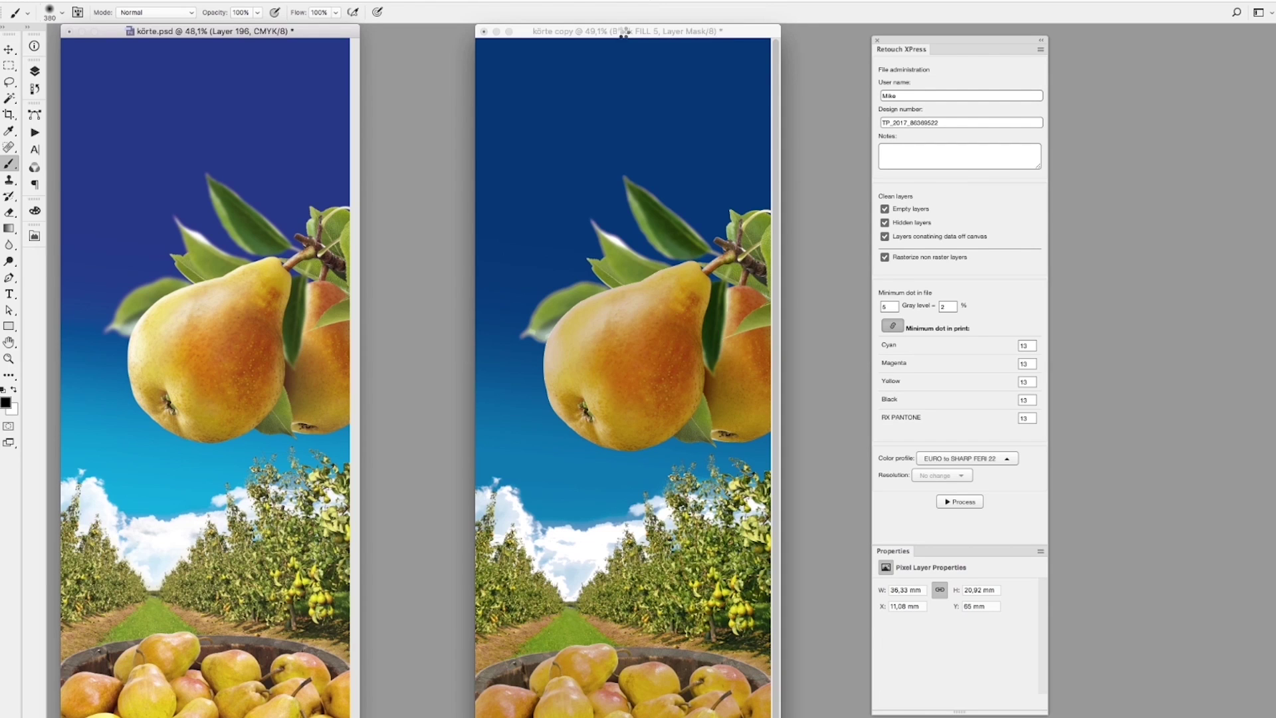
click(904, 64)
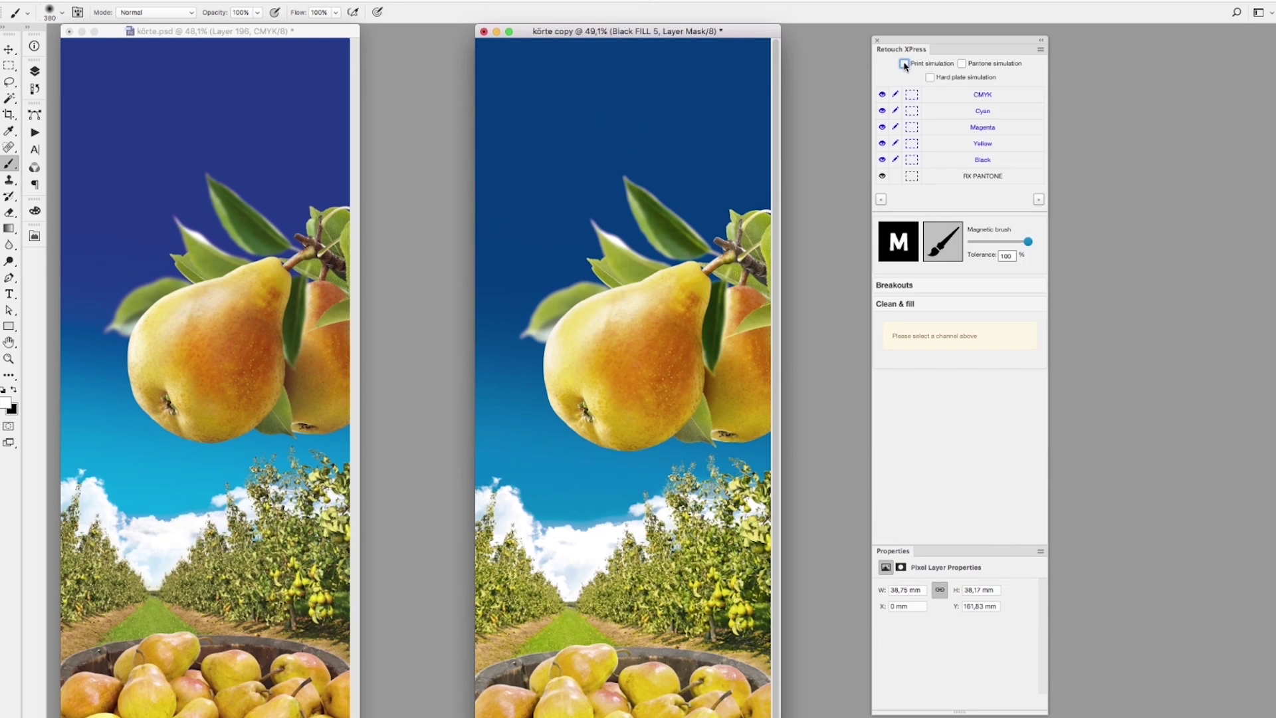
click(904, 64)
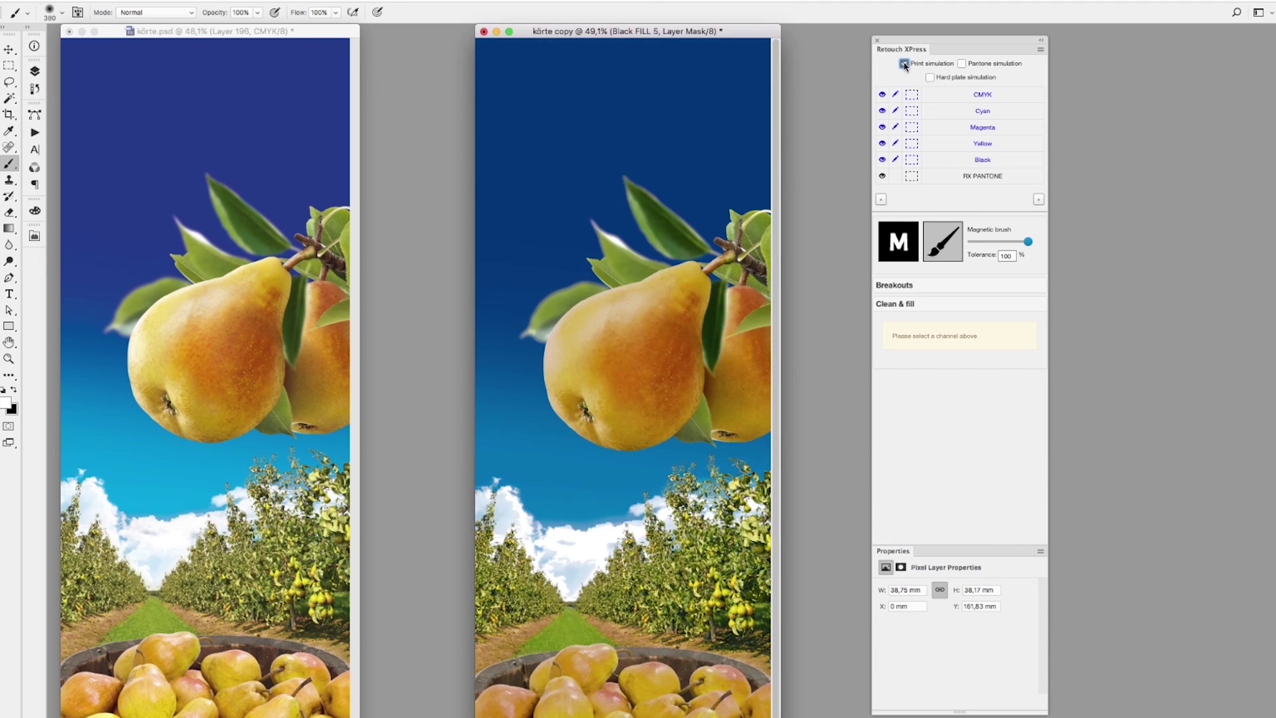
click(904, 64)
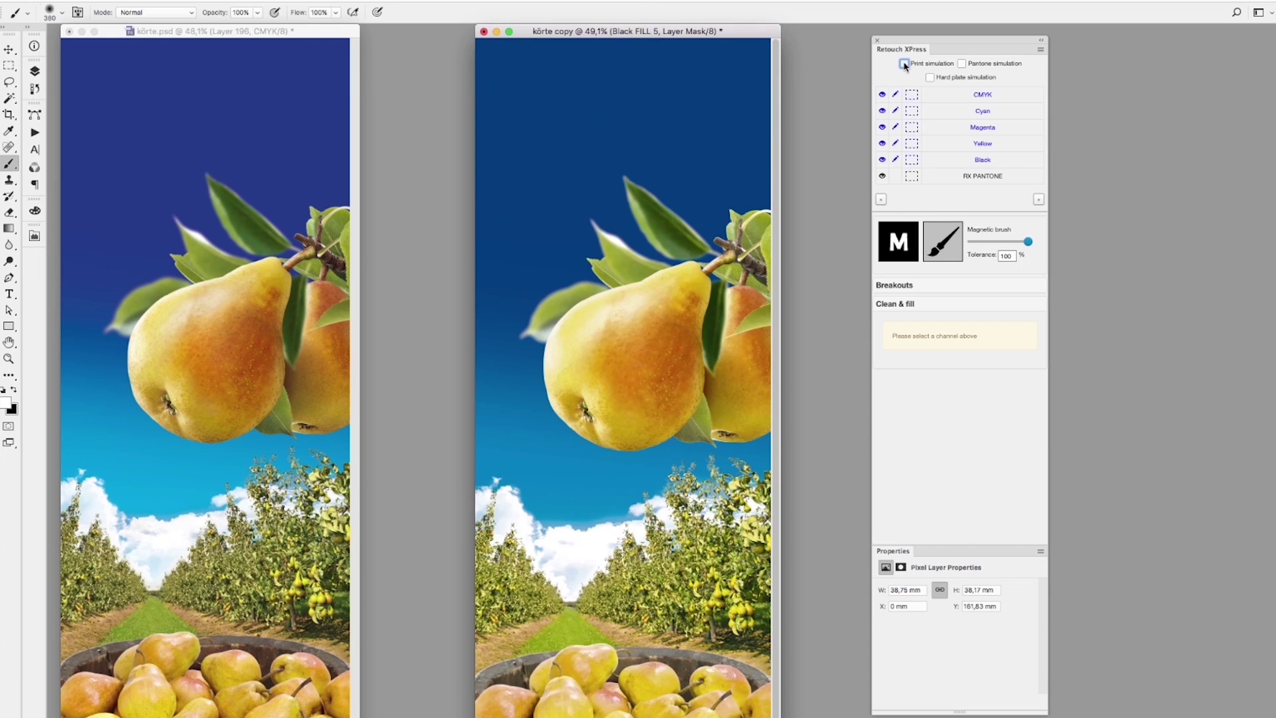
click(904, 64)
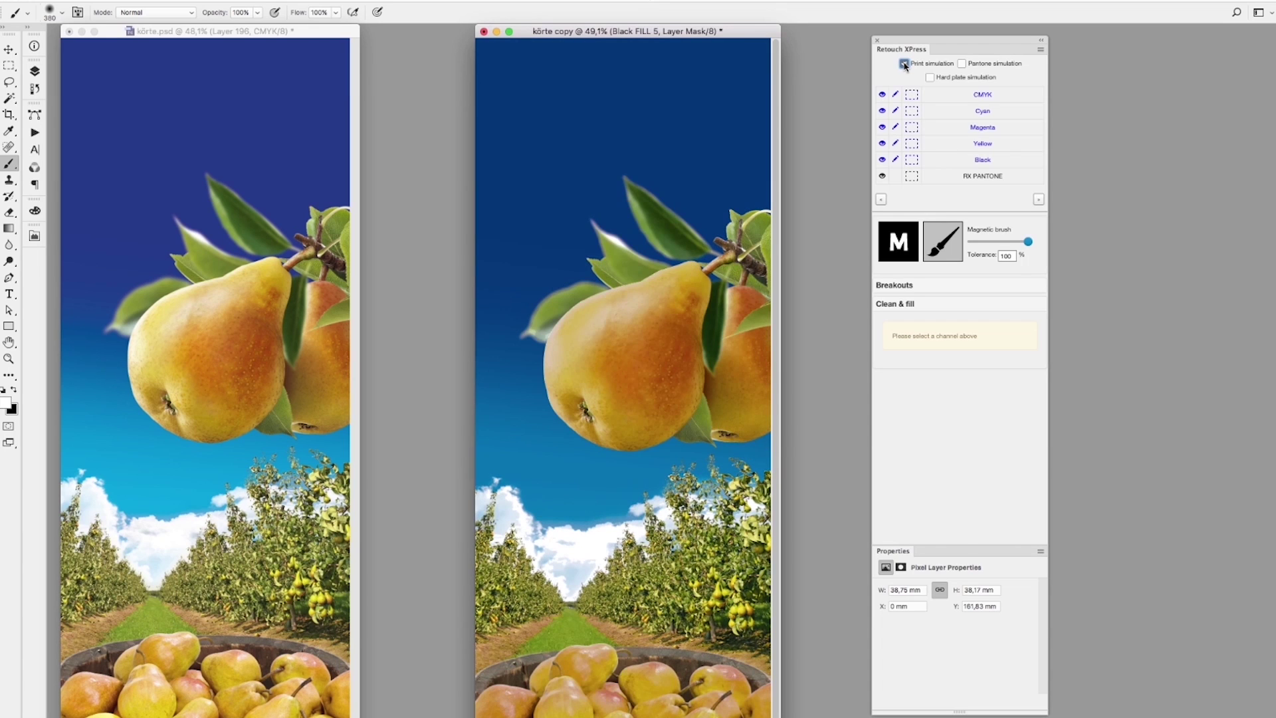
click(904, 64)
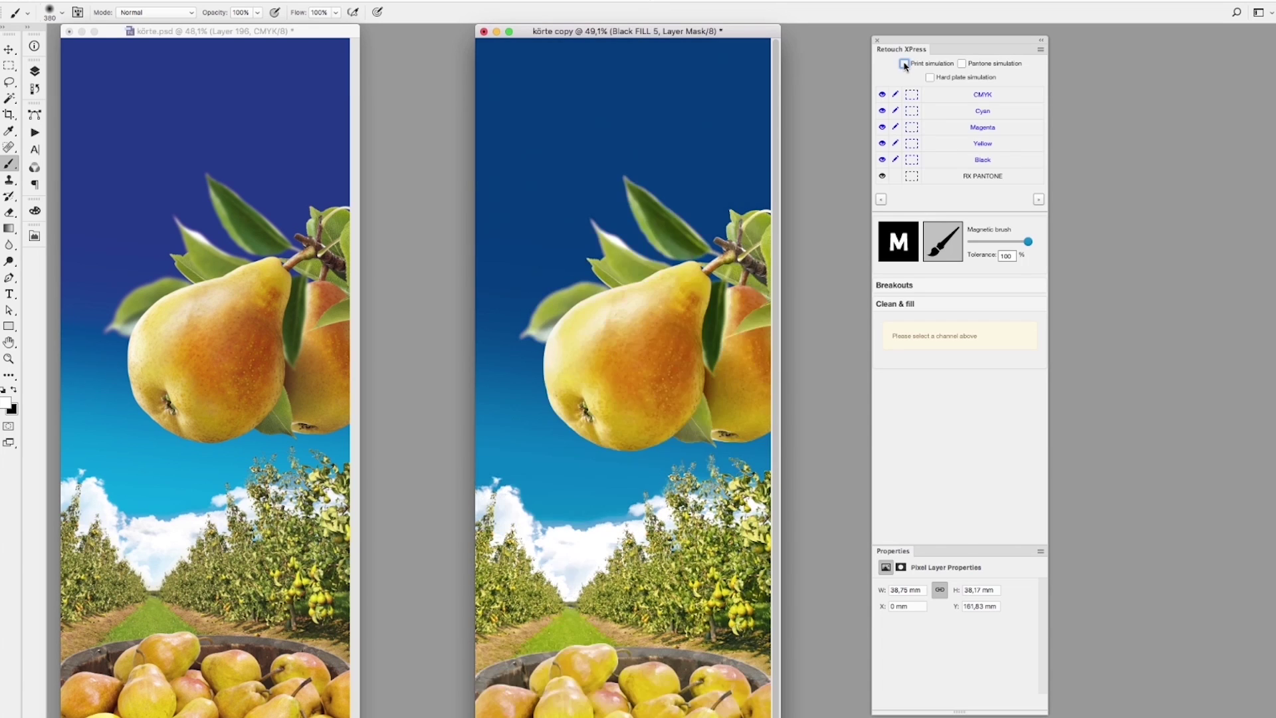
click(904, 63)
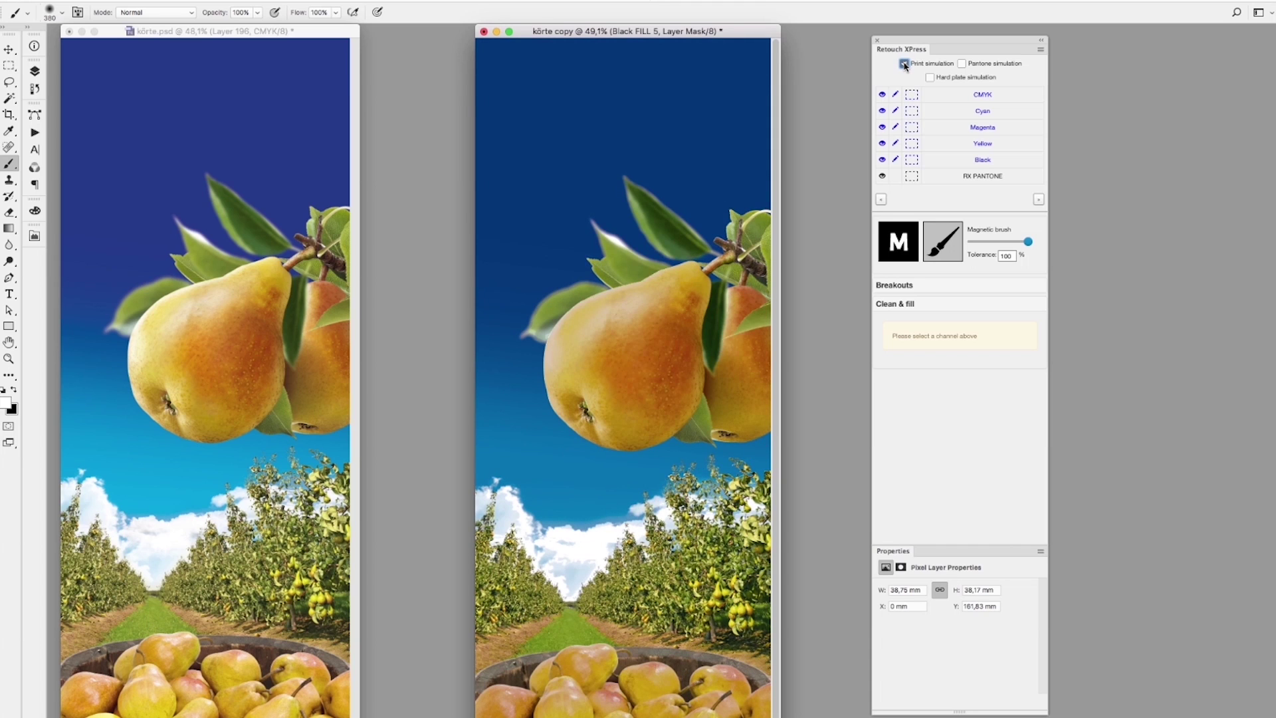
- Show the edit history of the artwork copy, lengthen the list and place it beside the image
click(37, 93)
drag(91, 63, 333, 51)
drag(396, 255, 392, 715)
drag(492, 489, 454, 482)
mouse_move(400, 42)
mouse_down()
mouse_move(781, 57)
mouse_move(994, 43)
mouse_move(882, 41)
mouse_up()
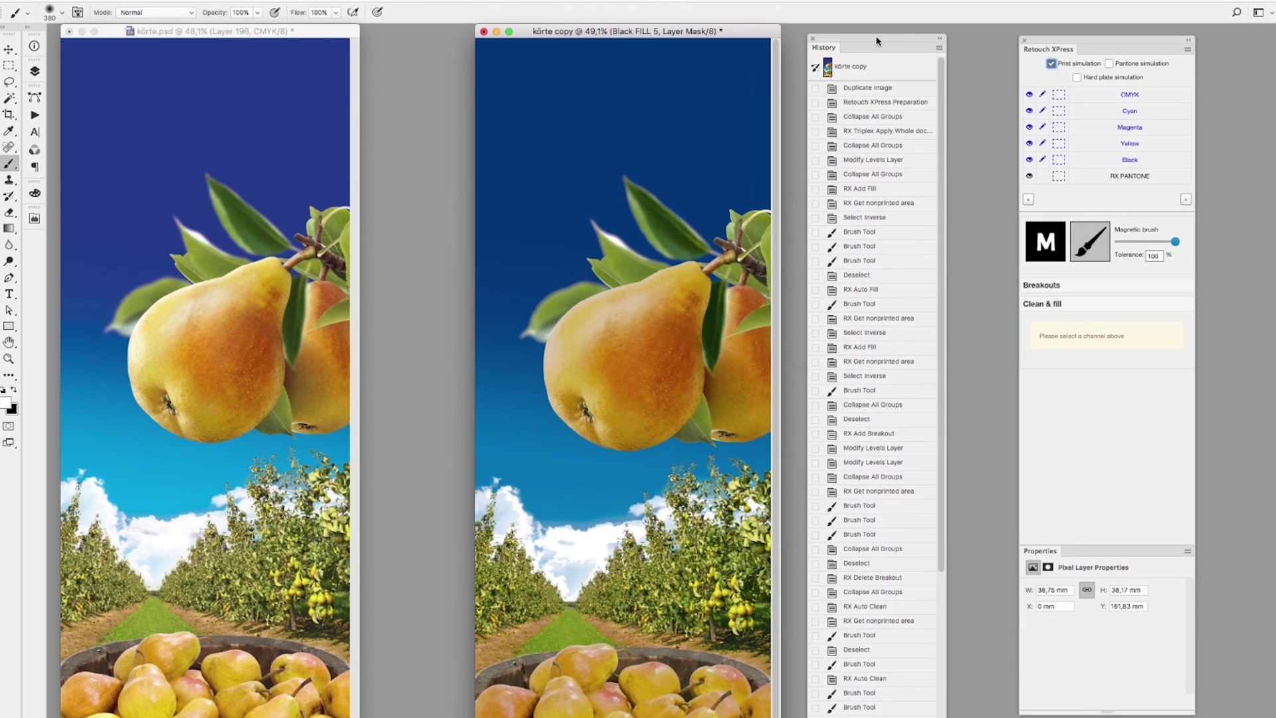
- Compare the copy's early history state just after Retouch XPress Preparation with its latest retouched state
click(877, 117)
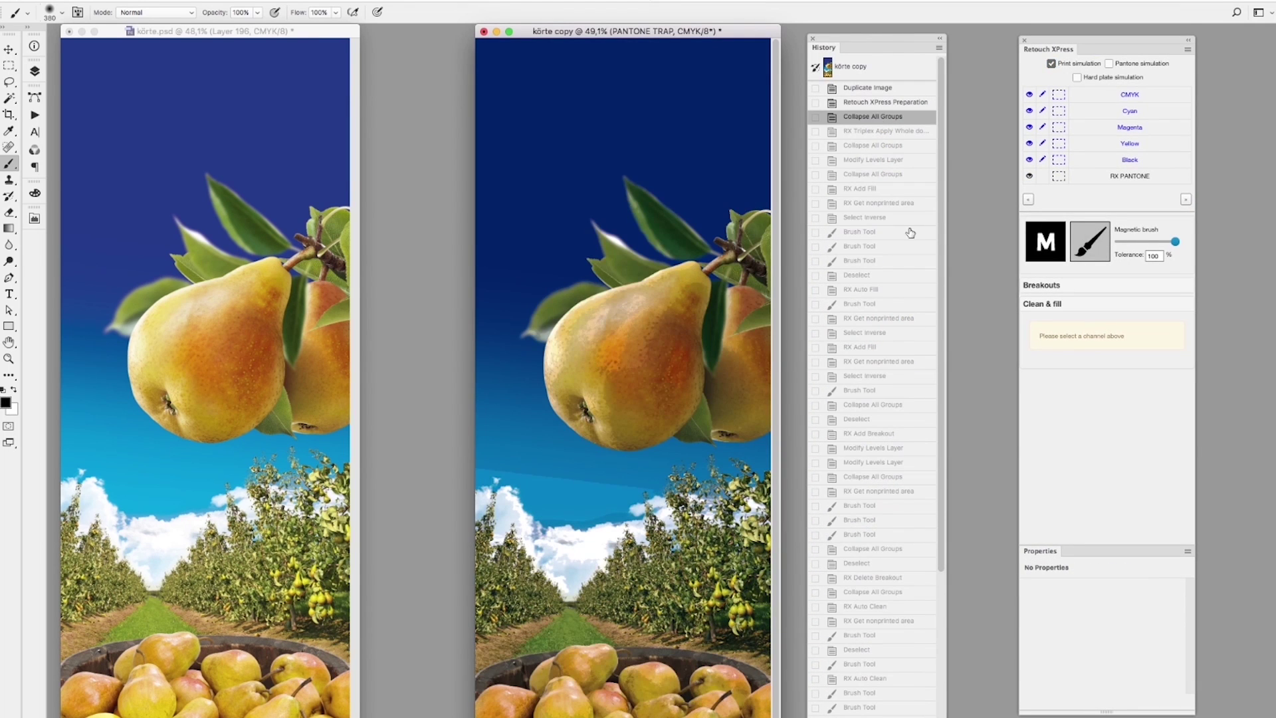
drag(940, 164, 944, 532)
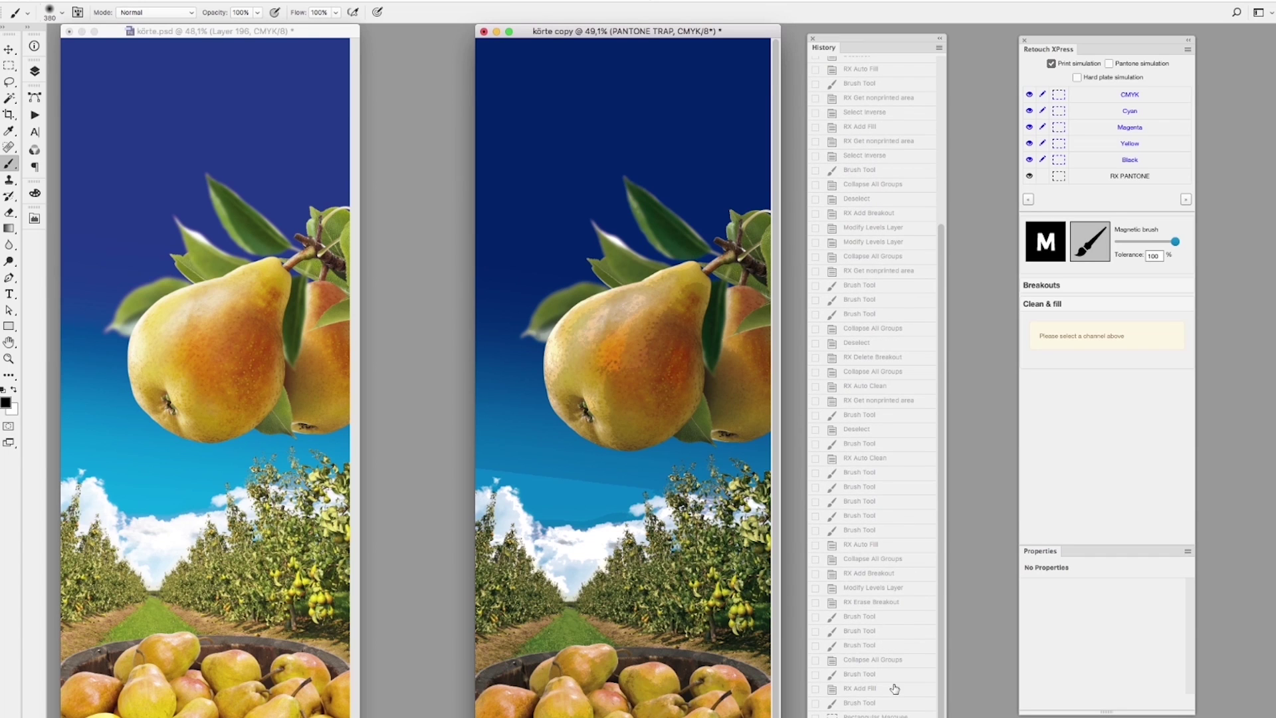
click(860, 688)
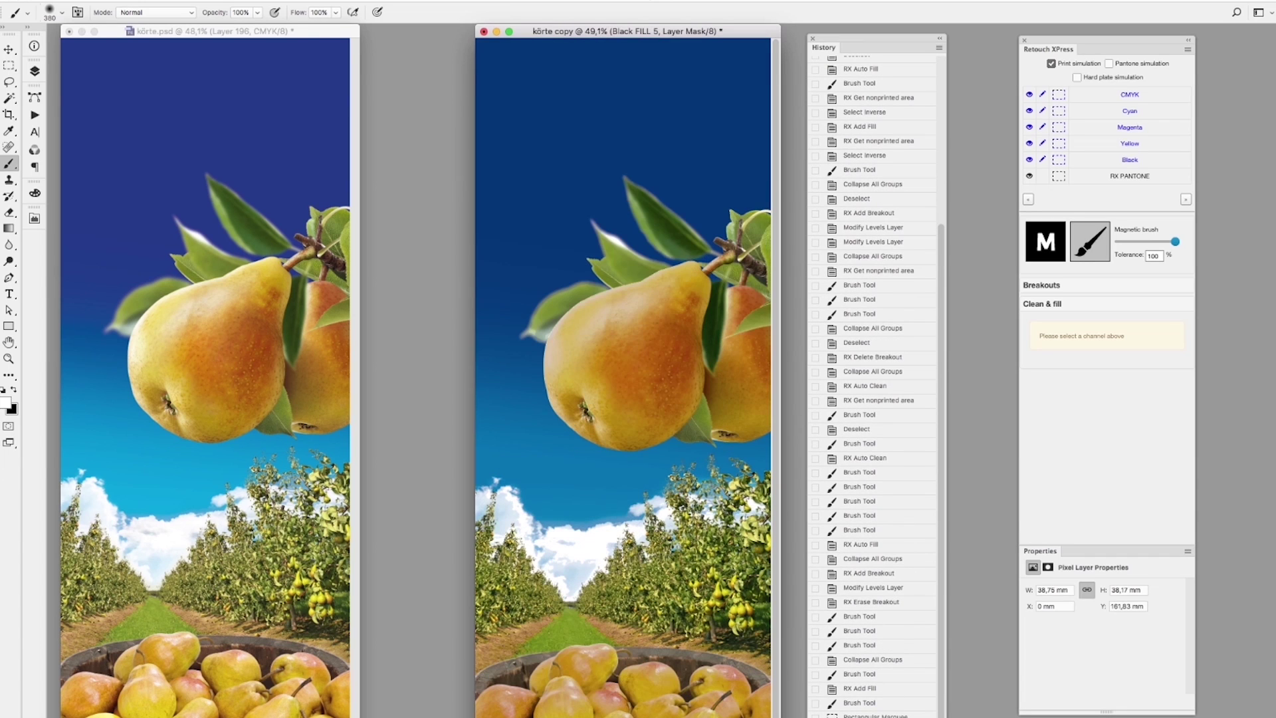
- Revert the artwork copy to its first Collapse All Groups history state, then restore the latest retouched state to compare them
scroll(903, 399, up, 20)
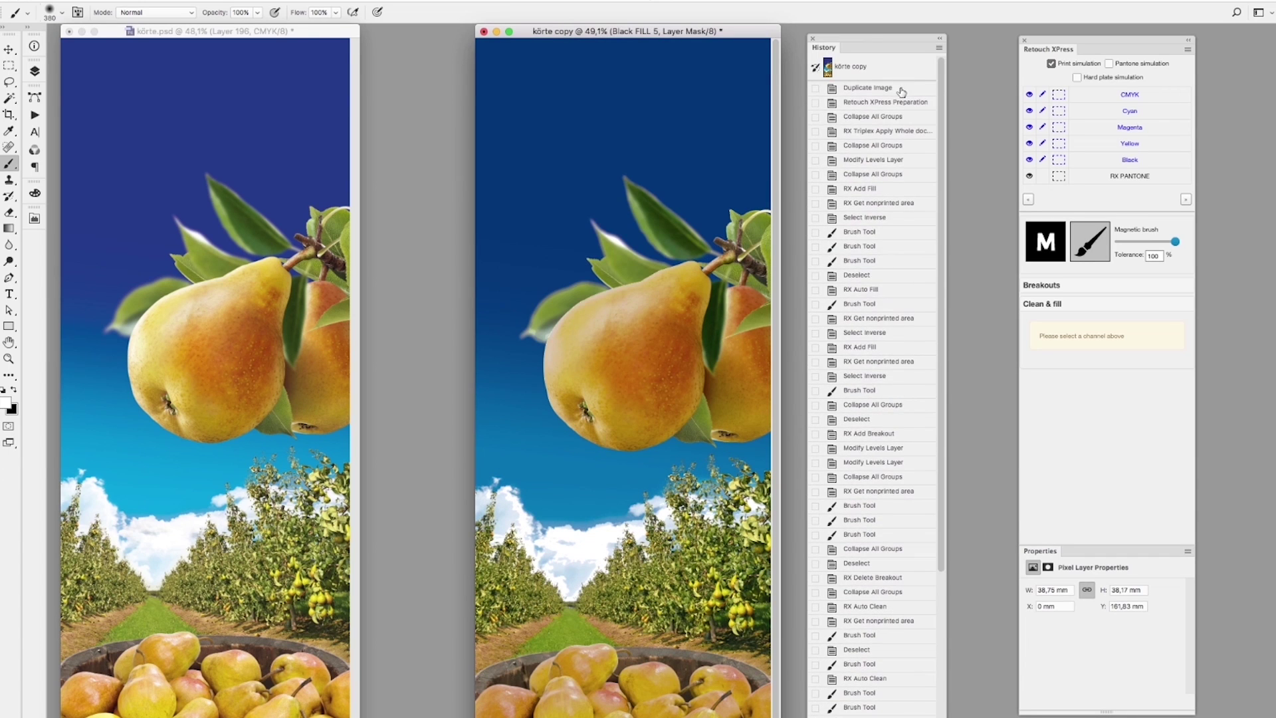
click(884, 118)
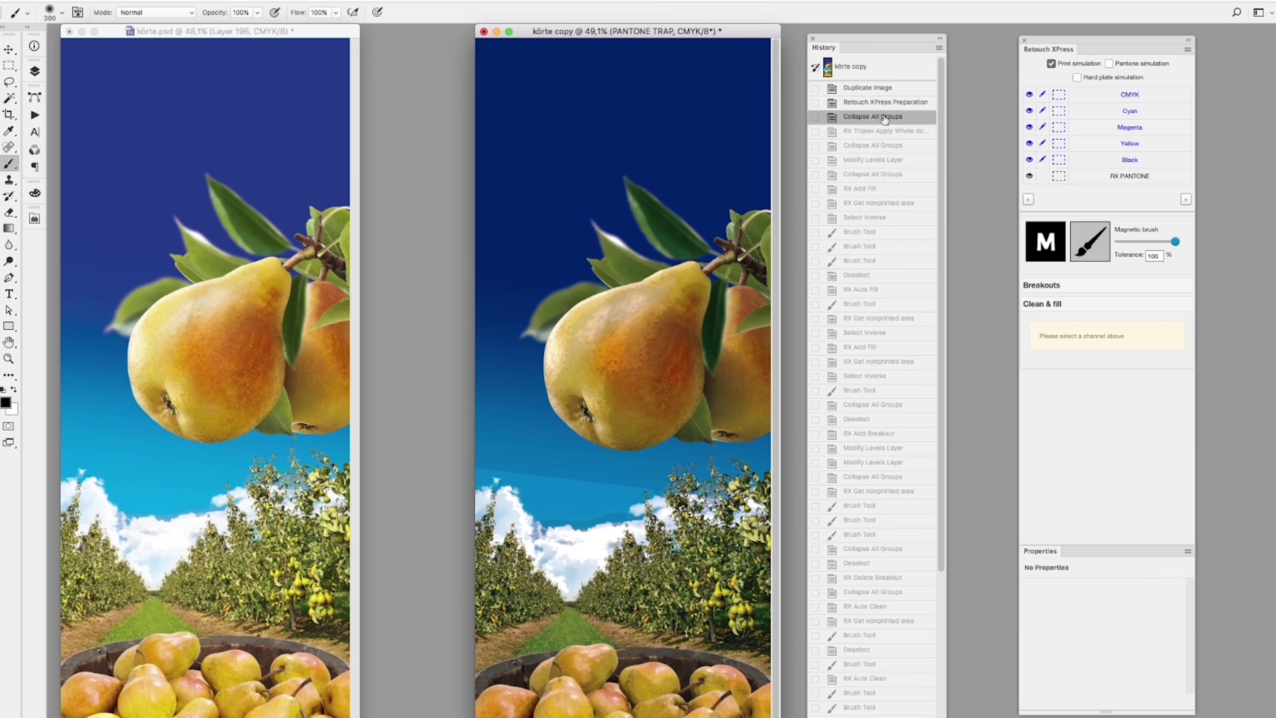
scroll(877, 331, down, 5)
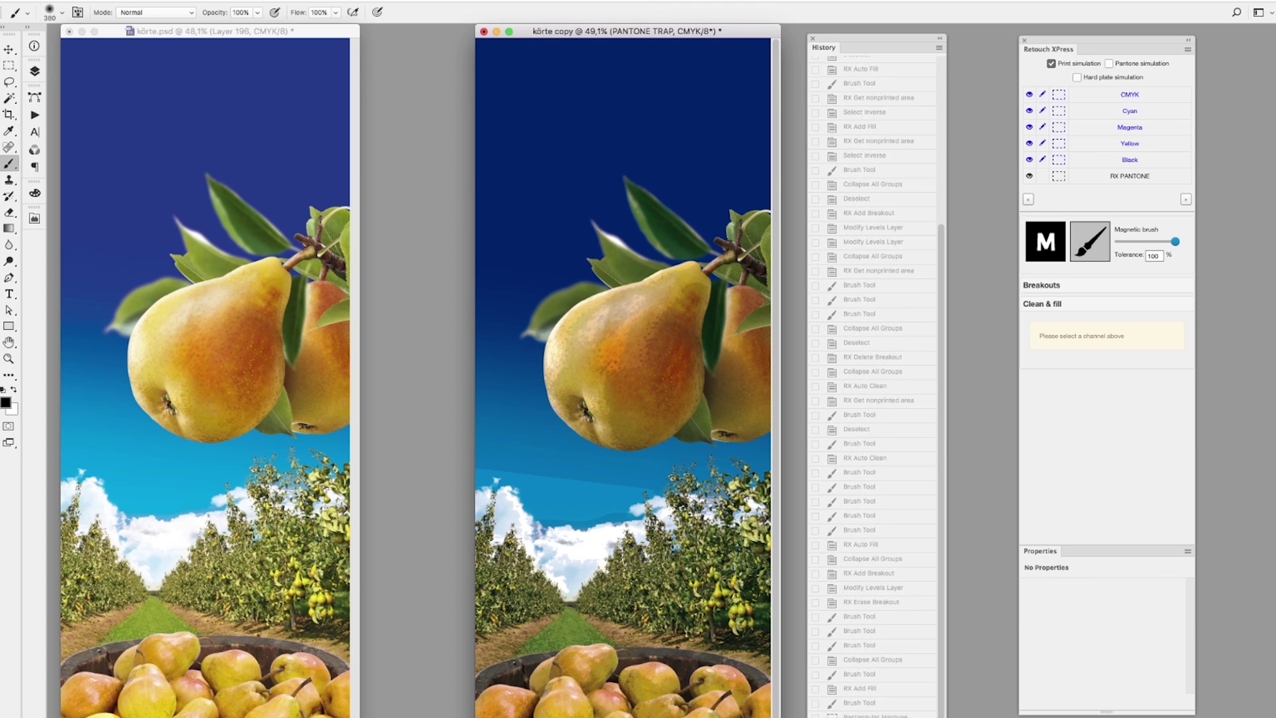
click(878, 715)
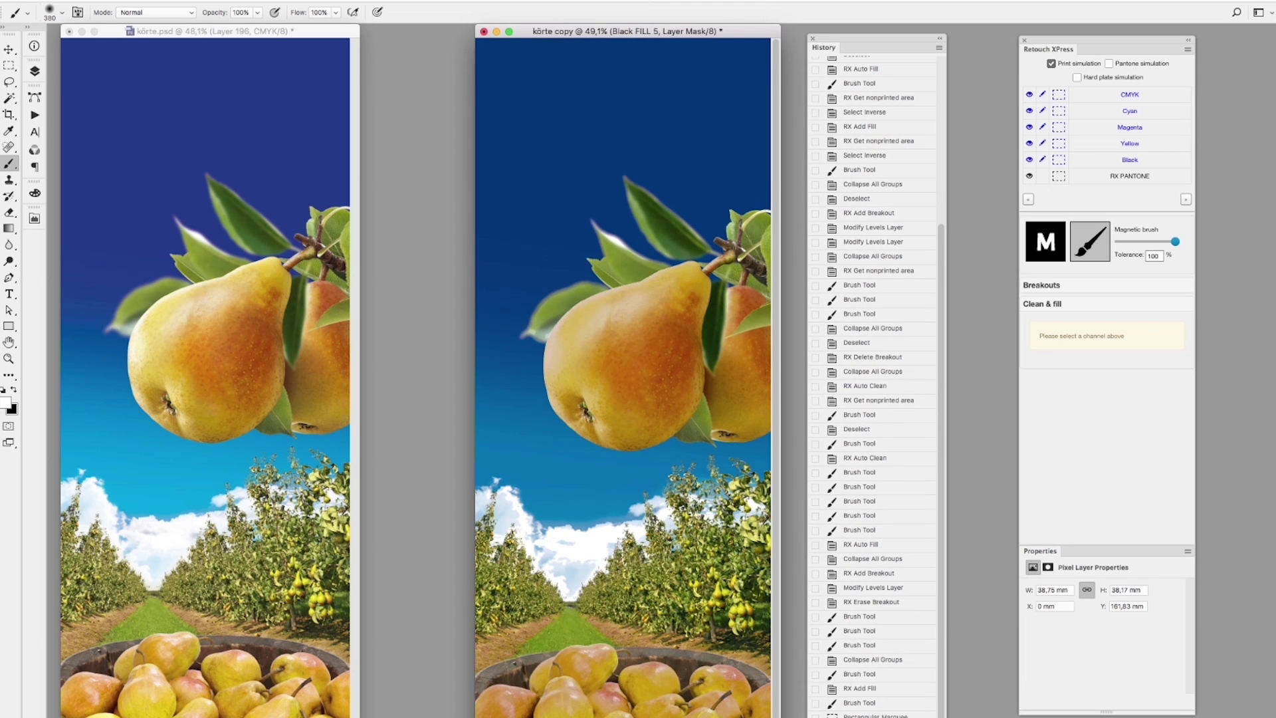
- View the artwork copy at the RX Triplex Apply Whole document history state and return towards the newest entries for comparison
scroll(855, 507, up, 5)
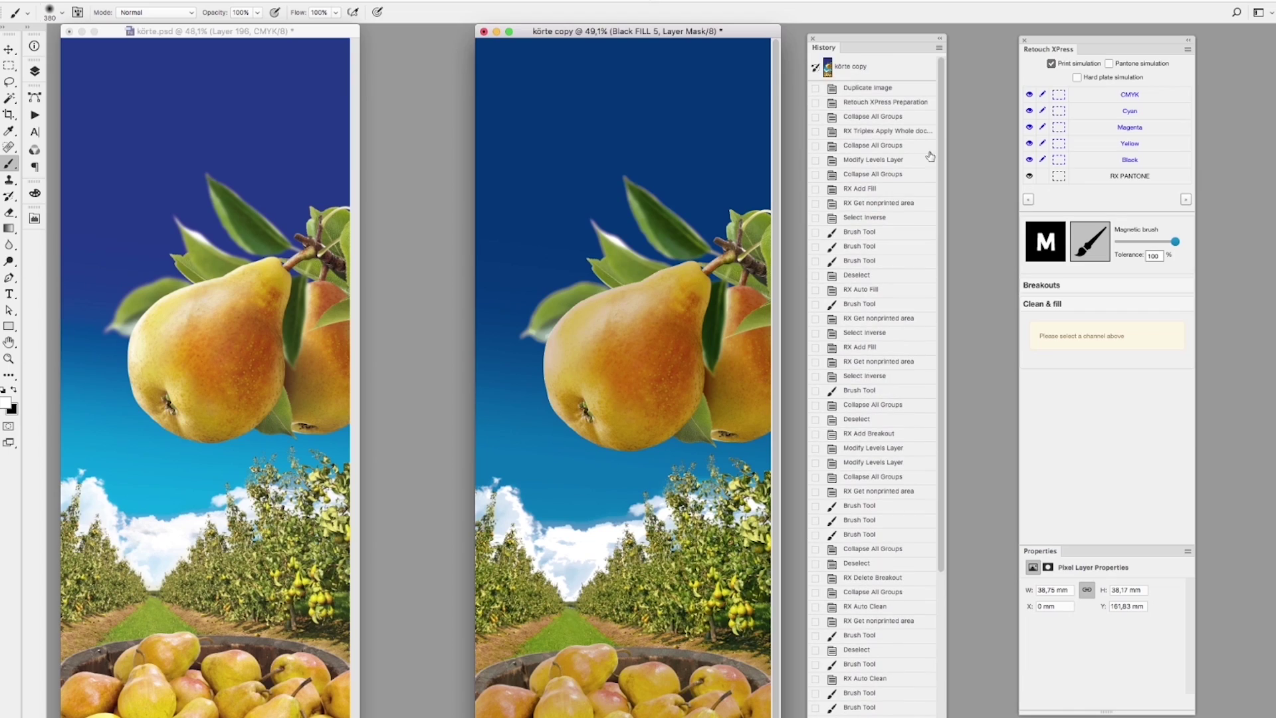
click(871, 132)
scroll(900, 319, down, 5)
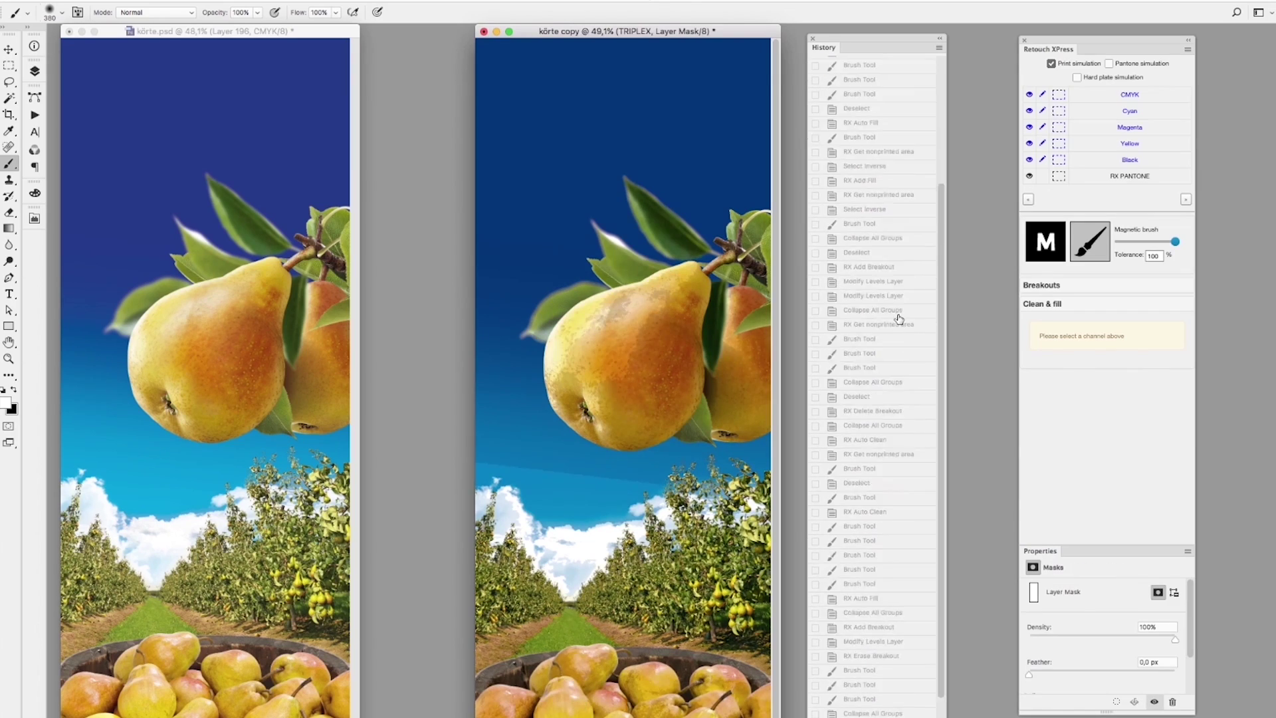